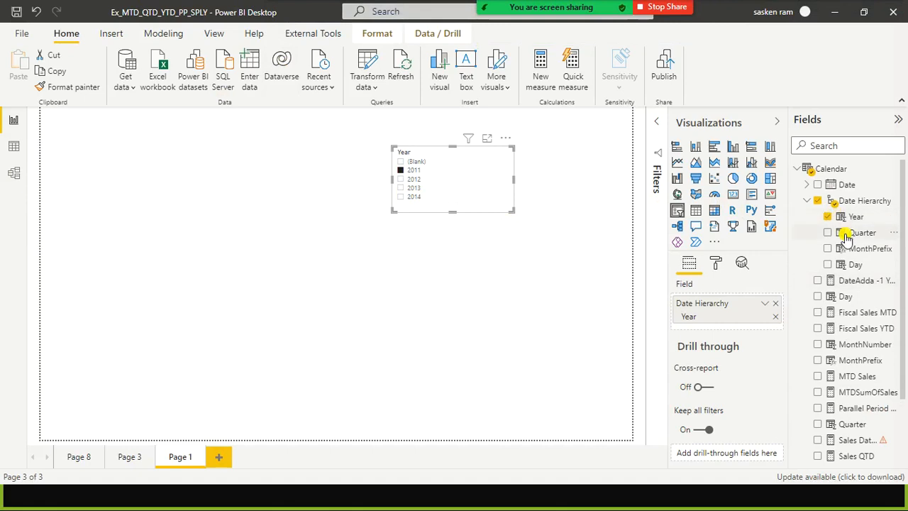
Step: Show the data model and slightly enlarge the Calendar table's card to inspect its relationship with sales_w04
{"action": "left_click", "coordinate": [15, 177]}
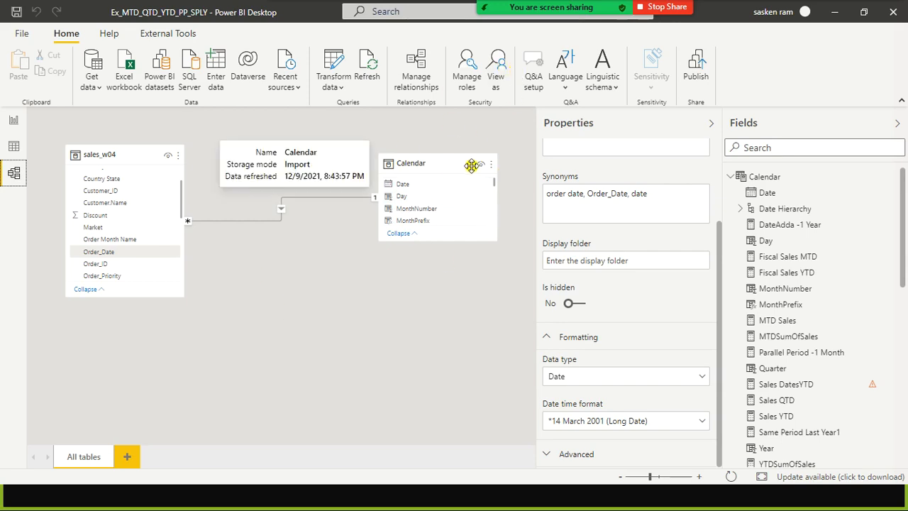
{"action": "left_click", "coordinate": [443, 163]}
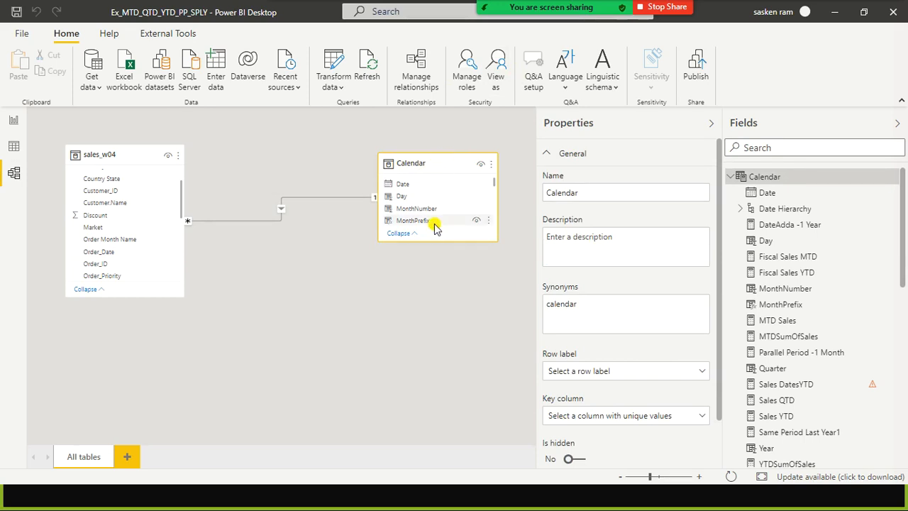
{"action": "mouse_move", "coordinate": [435, 244]}
{"action": "left_mouse_down"}
{"action": "mouse_move", "coordinate": [445, 305]}
{"action": "mouse_move", "coordinate": [439, 237]}
{"action": "mouse_move", "coordinate": [441, 248]}
{"action": "left_mouse_up"}
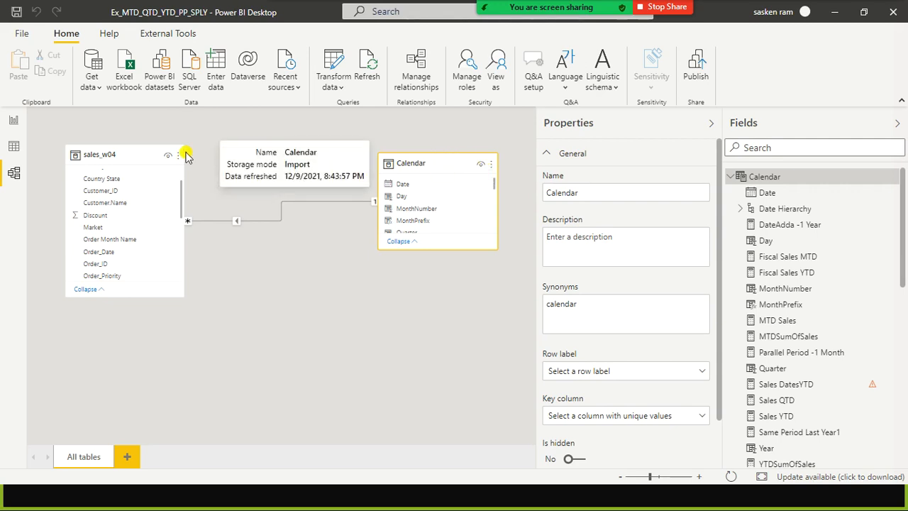
Step: Display the Calendar table's data and inspect the CALENDAR formula that defines it
{"action": "left_click", "coordinate": [15, 149]}
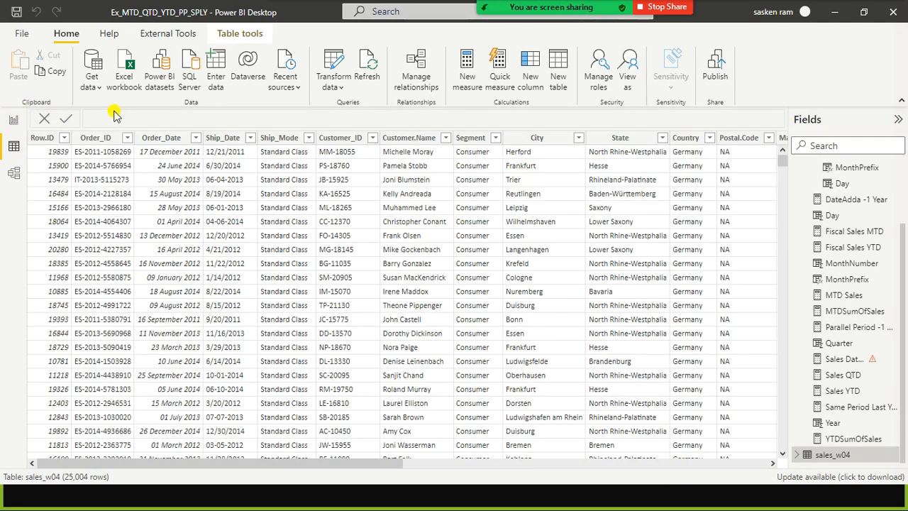
{"action": "scroll", "coordinate": [881, 192], "scroll_direction": "up", "scroll_amount": 1}
{"action": "scroll", "coordinate": [881, 191], "scroll_direction": "up", "scroll_amount": 1}
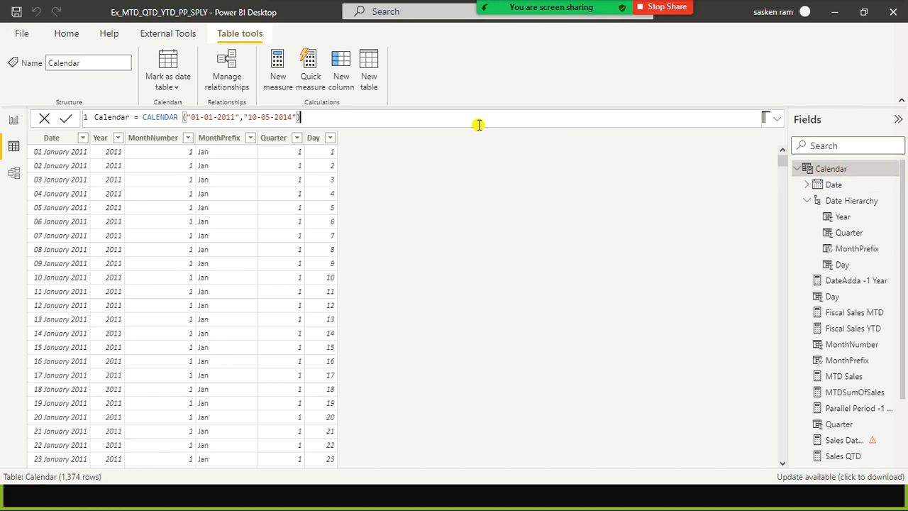
{"action": "left_click", "coordinate": [222, 117]}
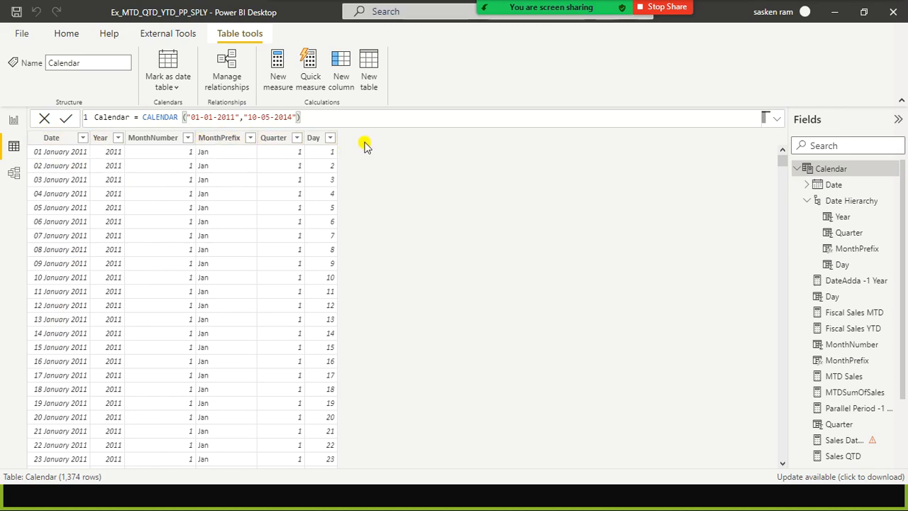
Step: Review the formulas behind the Calendar table's Year, MonthNumber, Quarter, Day and MonthPrefix columns
{"action": "left_click", "coordinate": [98, 138]}
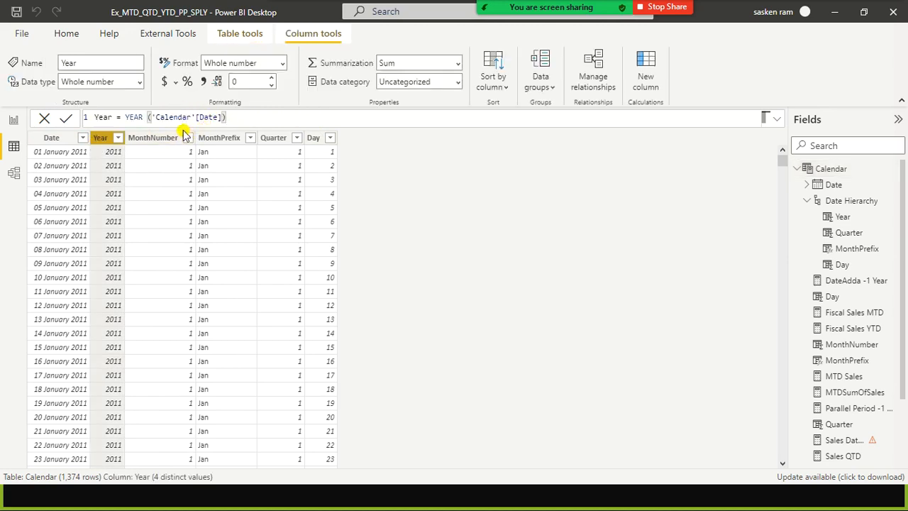
{"action": "left_click", "coordinate": [156, 140]}
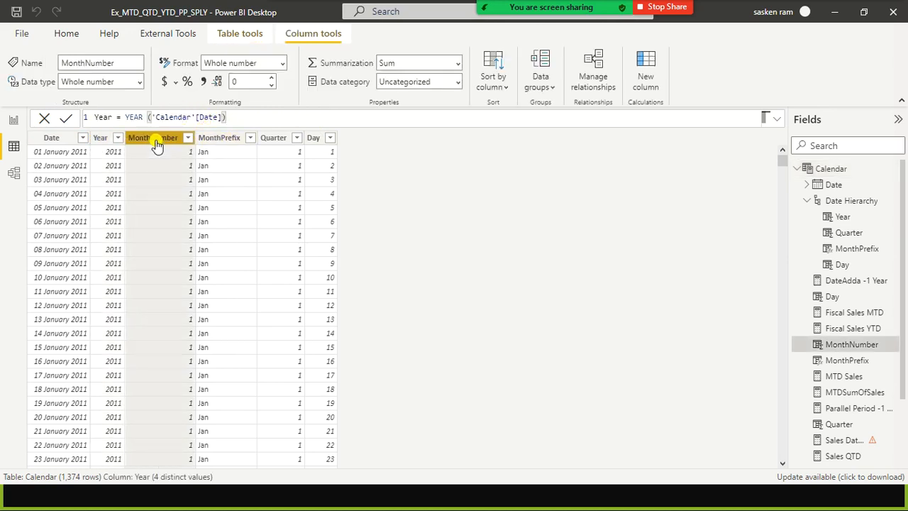
{"action": "left_click", "coordinate": [273, 146]}
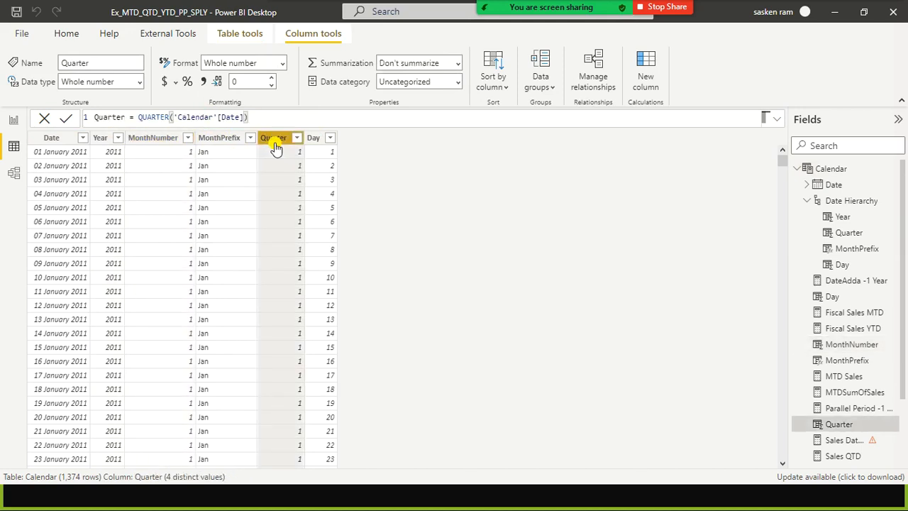
{"action": "left_click", "coordinate": [315, 142]}
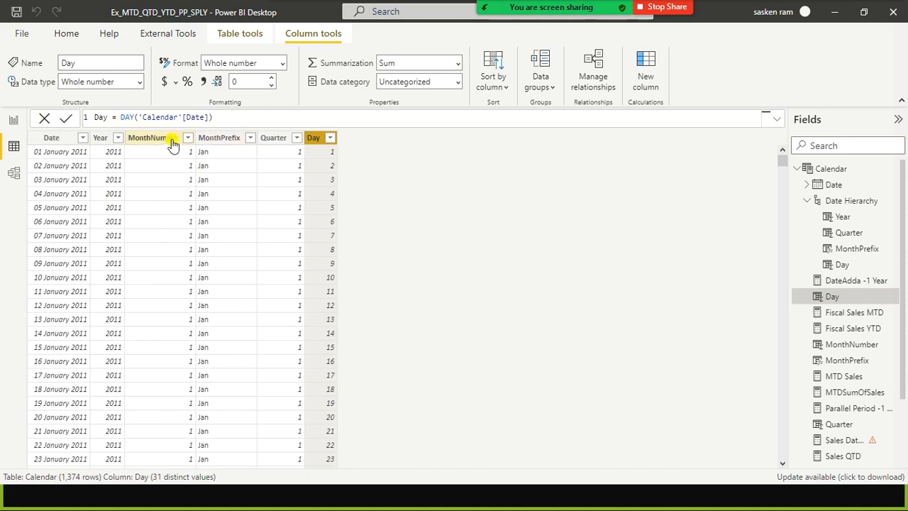
{"action": "left_click", "coordinate": [203, 139]}
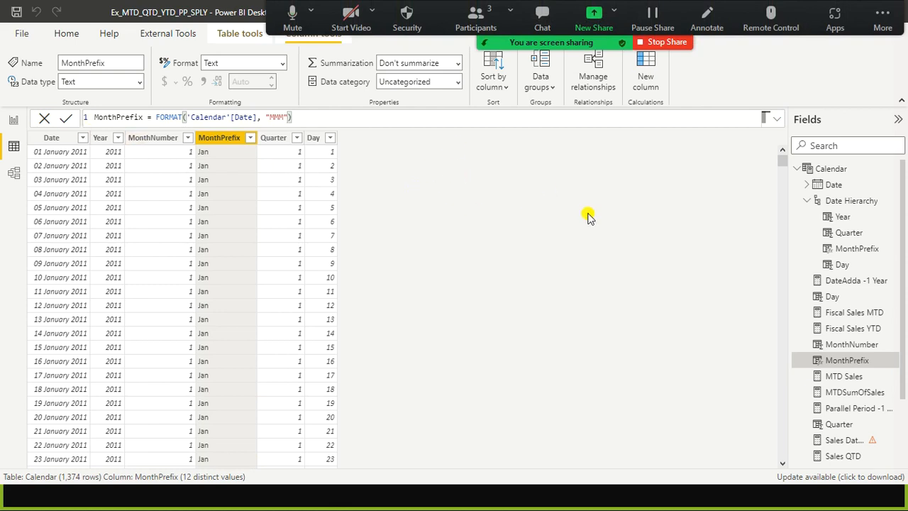
Step: Return to report Page 1 and add an empty table visual in the free area beside the Year visual
{"action": "left_click", "coordinate": [13, 121]}
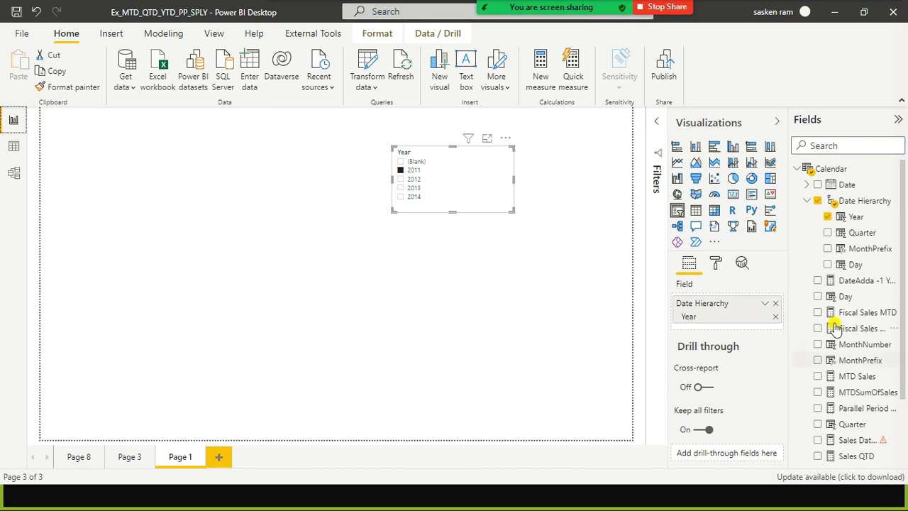
{"action": "left_click", "coordinate": [694, 212]}
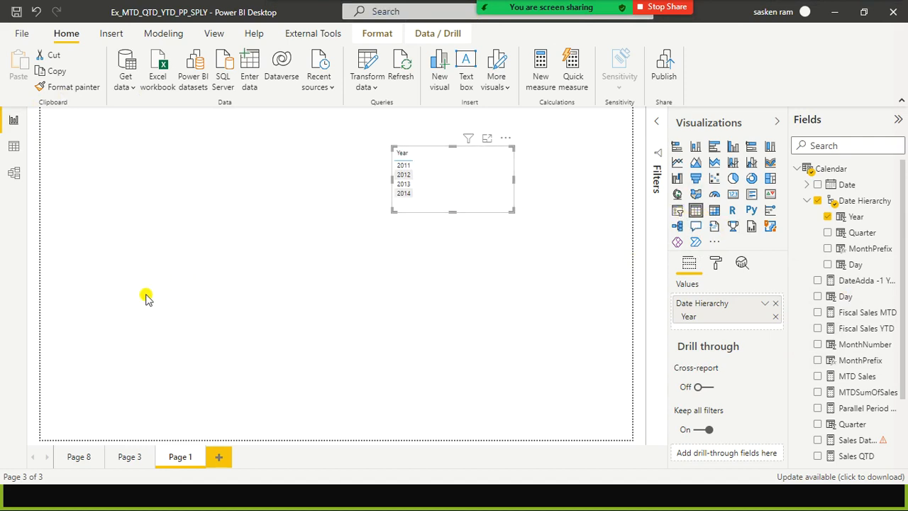
{"action": "left_click", "coordinate": [338, 281]}
{"action": "left_click", "coordinate": [695, 209]}
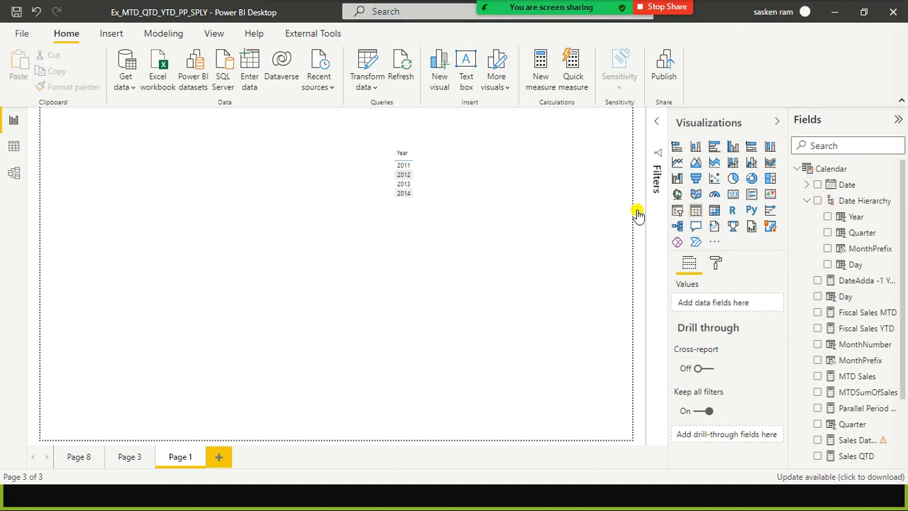
{"action": "left_click_drag", "start_coordinate": [197, 286], "coordinate": [200, 205]}
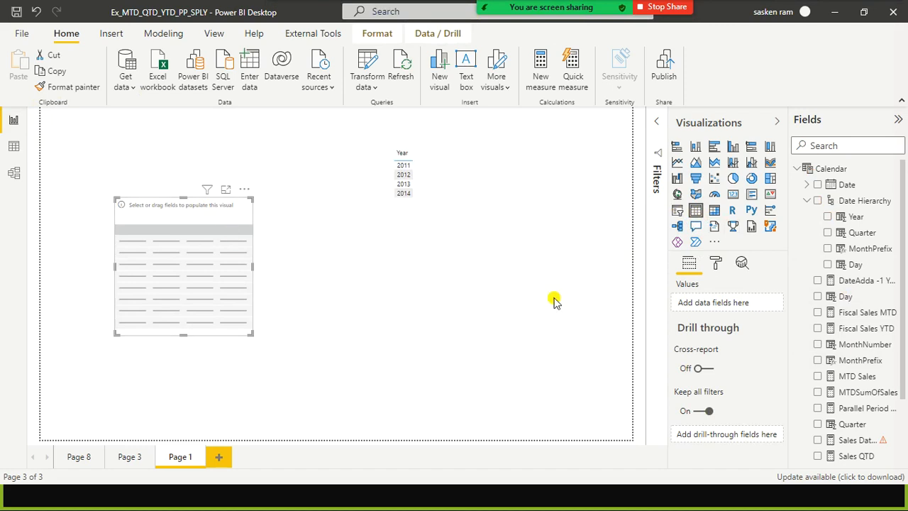
Step: Fill the new table with only the MonthPrefix level of the Date Hierarchy and move it nearer the page's lower-left corner
{"action": "left_click", "coordinate": [829, 253]}
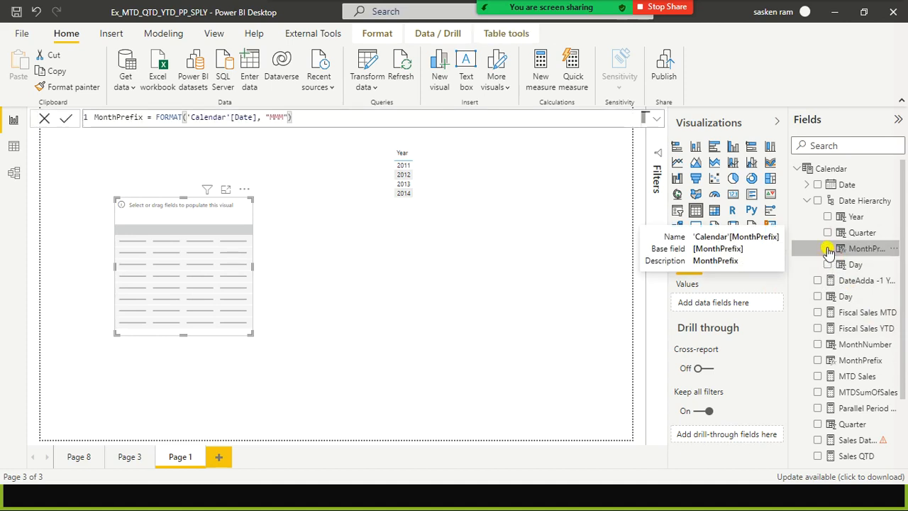
{"action": "left_click", "coordinate": [827, 248]}
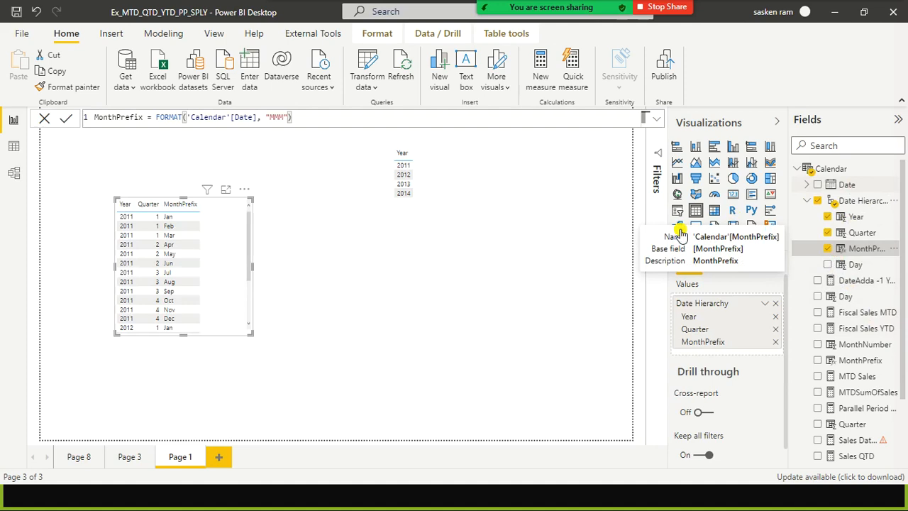
{"action": "left_click", "coordinate": [776, 331]}
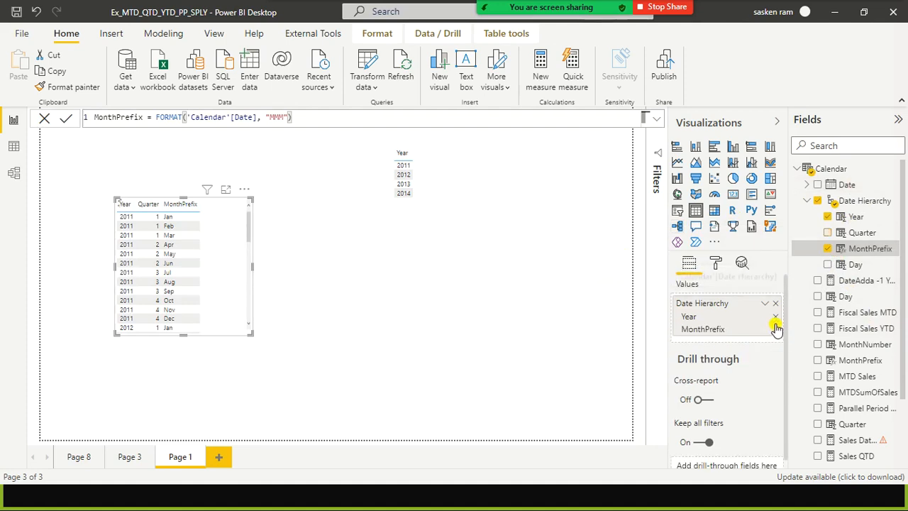
{"action": "left_click", "coordinate": [772, 331]}
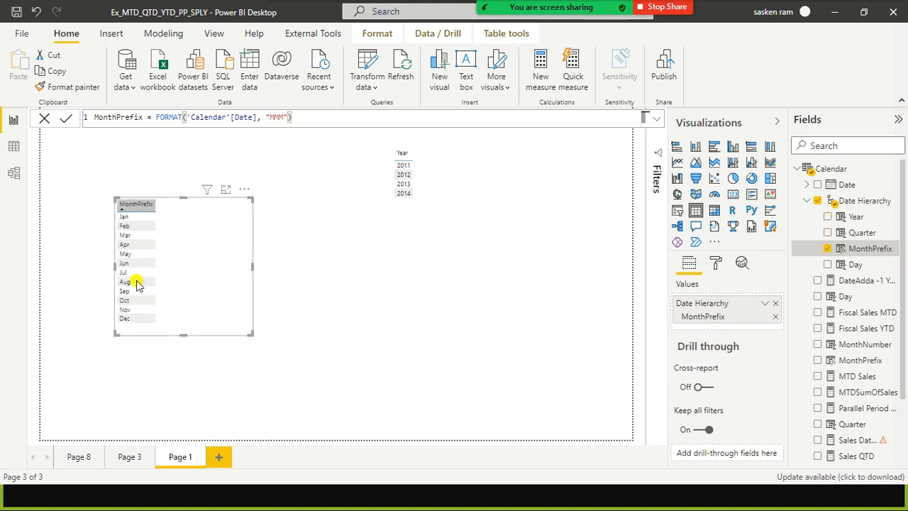
{"action": "left_click_drag", "start_coordinate": [239, 293], "coordinate": [193, 319]}
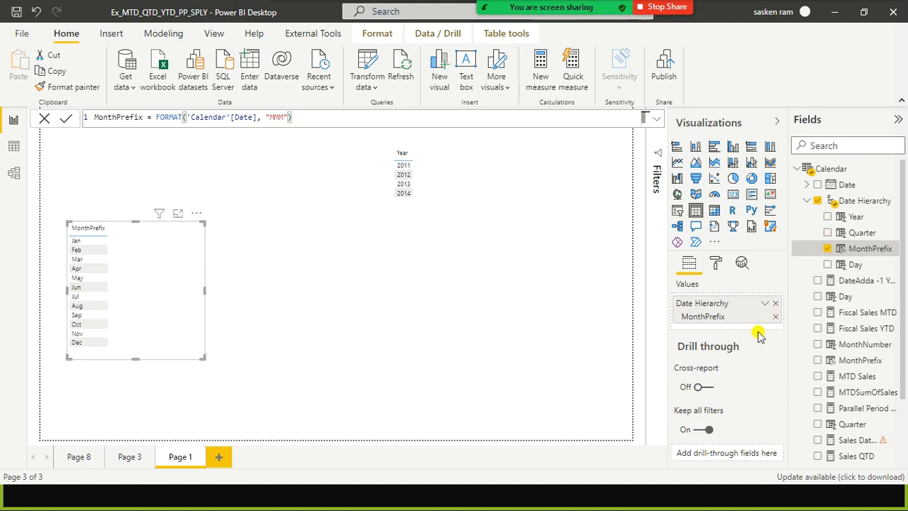
Step: Add the Sales field from sales_w04 to the MonthPrefix table
{"action": "scroll", "coordinate": [879, 376], "scroll_direction": "down", "scroll_amount": 2}
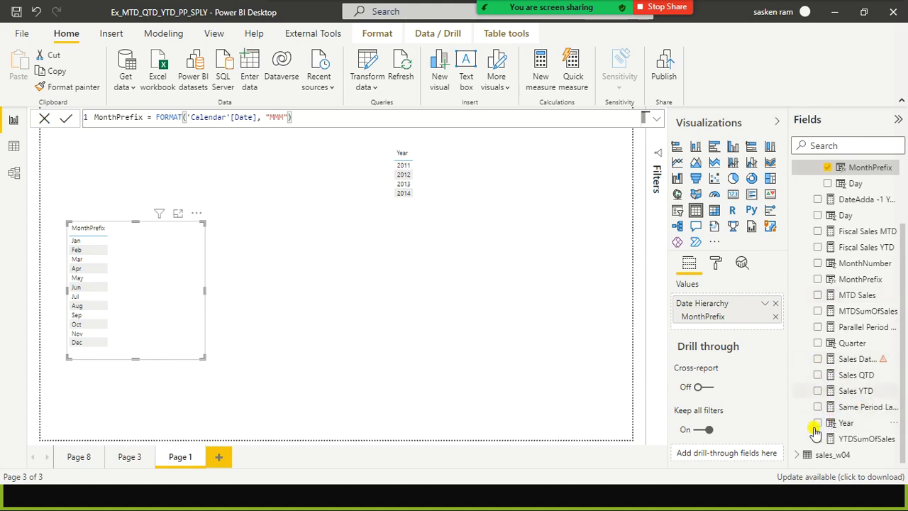
{"action": "left_click", "coordinate": [802, 460]}
{"action": "scroll", "coordinate": [875, 394], "scroll_direction": "down", "scroll_amount": 6}
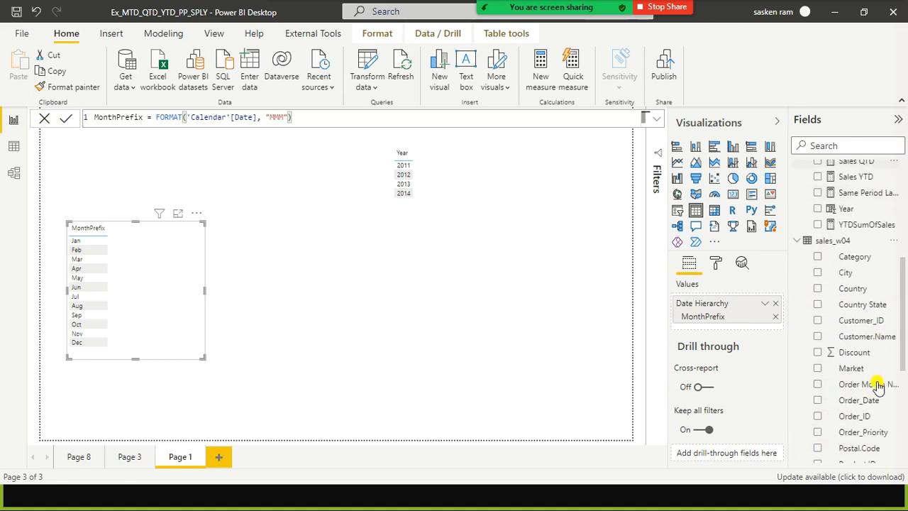
{"action": "left_click", "coordinate": [819, 359]}
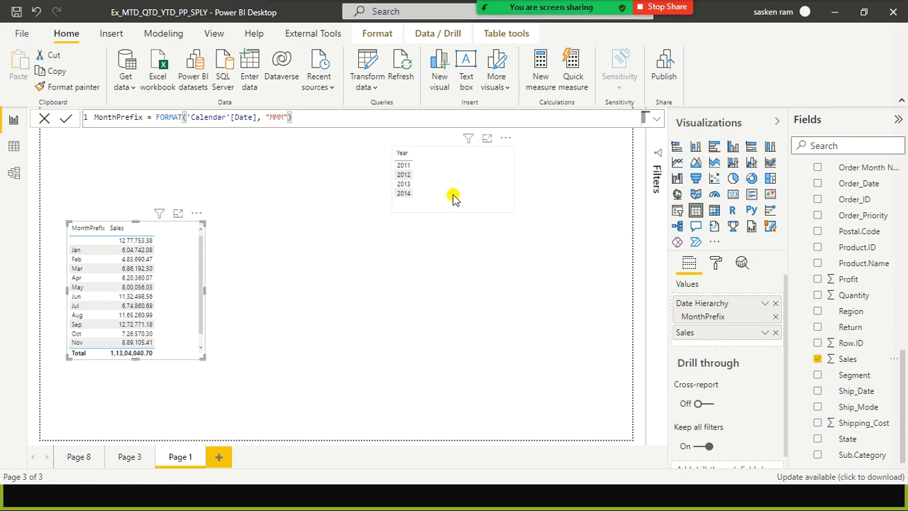
Step: Convert the Year visual back into a slicer and filter it to 2011
{"action": "left_click", "coordinate": [493, 205]}
{"action": "left_click", "coordinate": [678, 210]}
{"action": "left_click", "coordinate": [400, 170]}
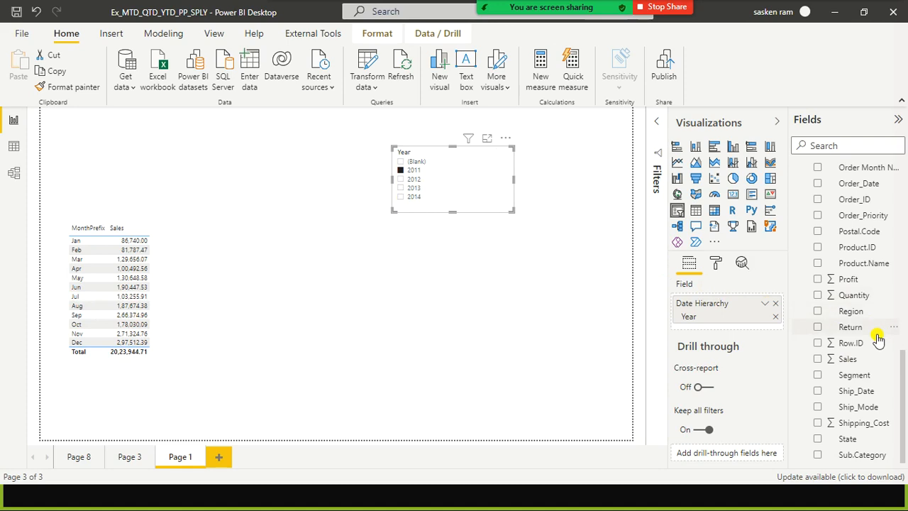
Step: Add the Day level of the Date Hierarchy to the Year slicer
{"action": "scroll", "coordinate": [888, 310], "scroll_direction": "up", "scroll_amount": 3}
{"action": "scroll", "coordinate": [887, 308], "scroll_direction": "down", "scroll_amount": 1}
{"action": "scroll", "coordinate": [887, 308], "scroll_direction": "up", "scroll_amount": 6}
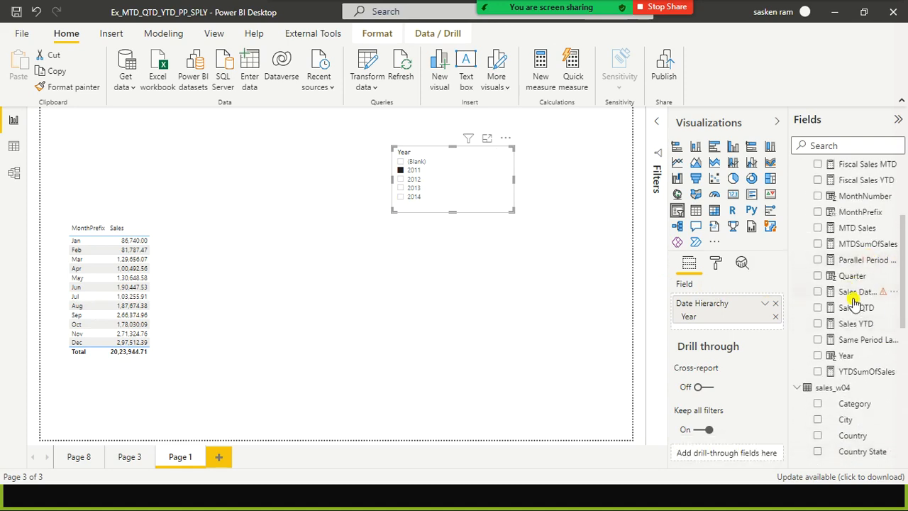
{"action": "scroll", "coordinate": [817, 295], "scroll_direction": "up", "scroll_amount": 3}
{"action": "left_click", "coordinate": [826, 264]}
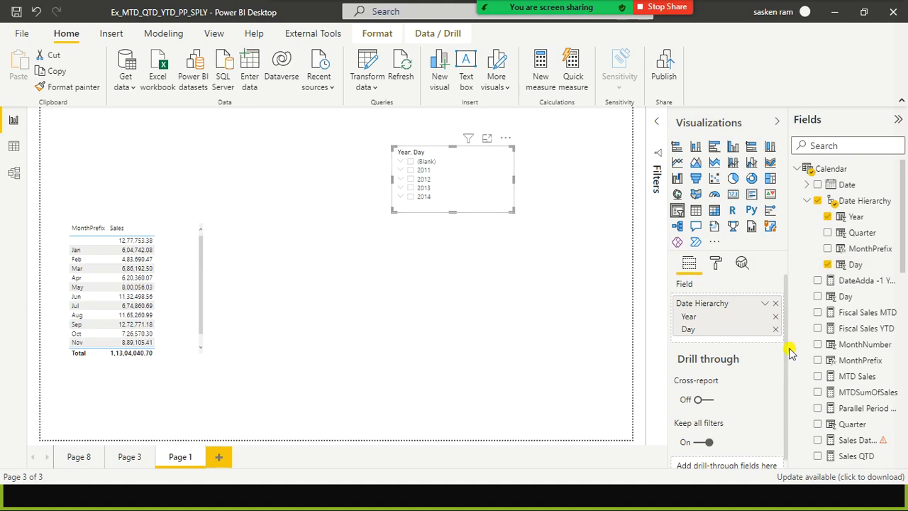
Step: Convert the MonthPrefix sales table into a matrix and widen it
{"action": "left_click", "coordinate": [188, 305]}
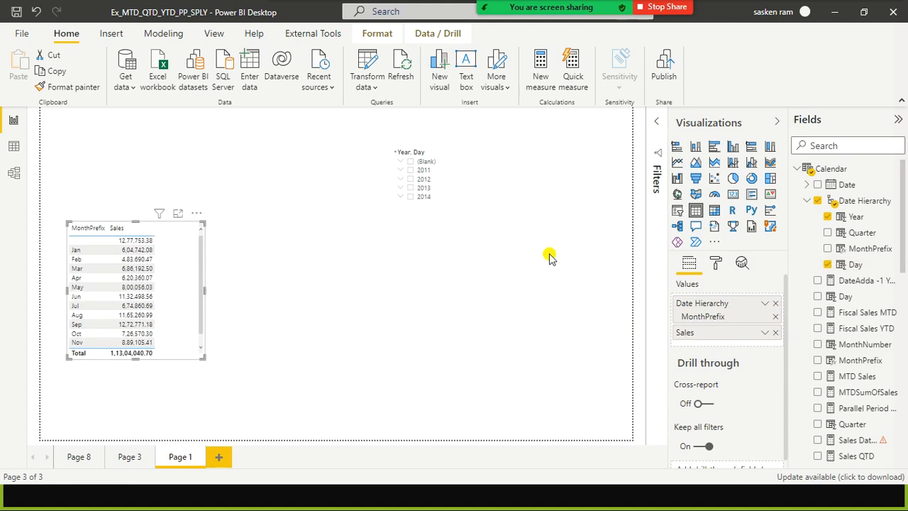
{"action": "left_click", "coordinate": [714, 210]}
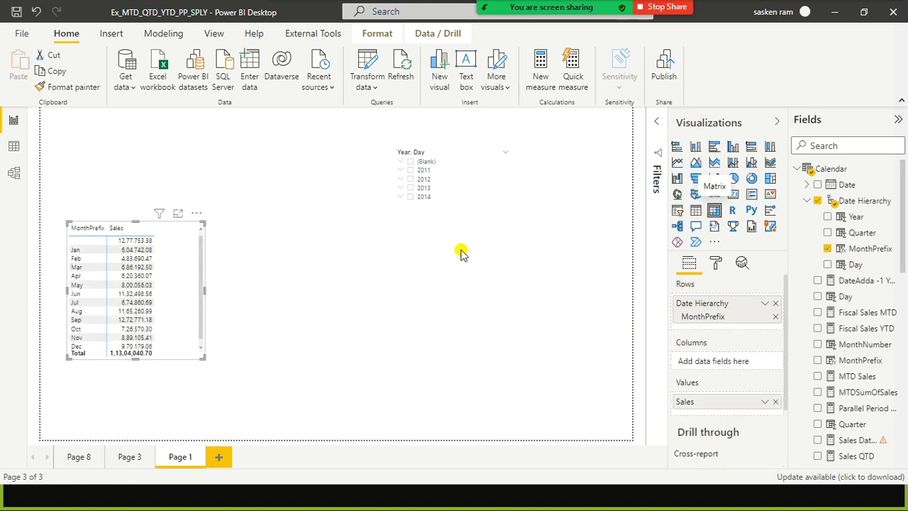
{"action": "left_click_drag", "start_coordinate": [204, 289], "coordinate": [301, 303]}
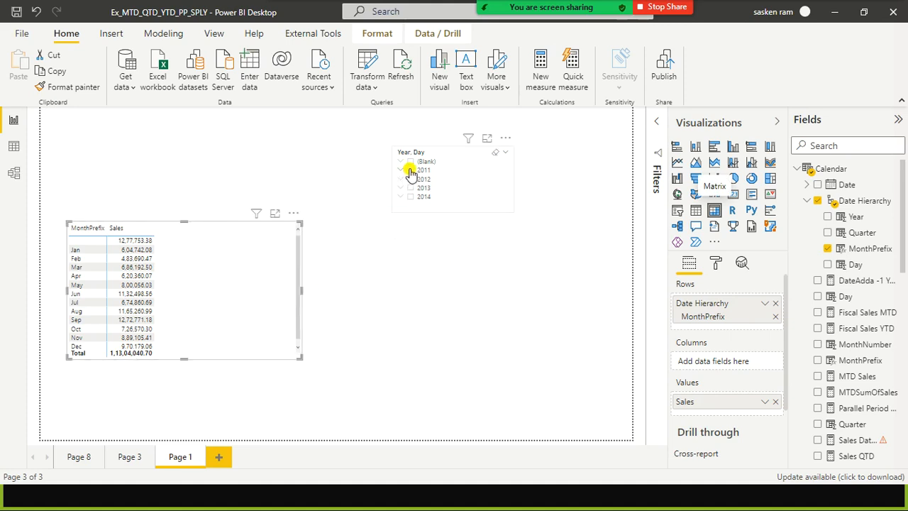
Step: Select 2011 in the slicer and remove the Day level from its field
{"action": "left_click", "coordinate": [410, 170]}
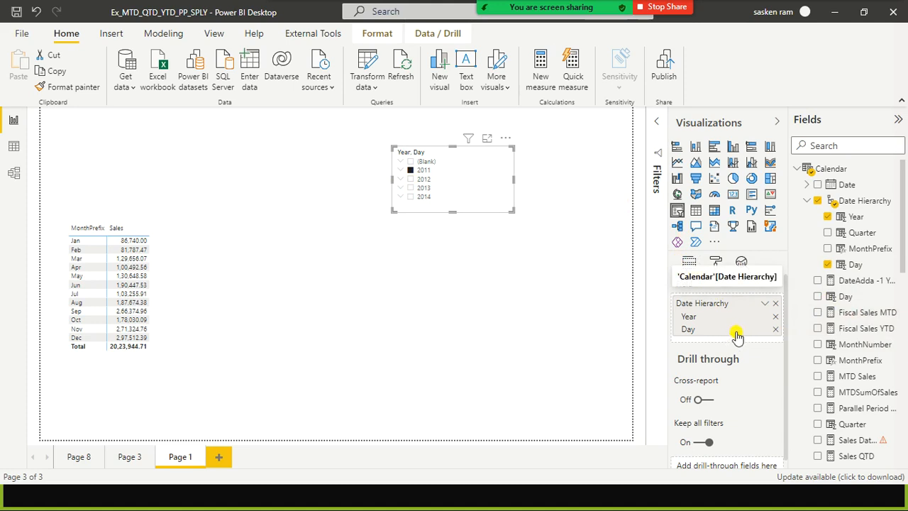
{"action": "left_click", "coordinate": [827, 264]}
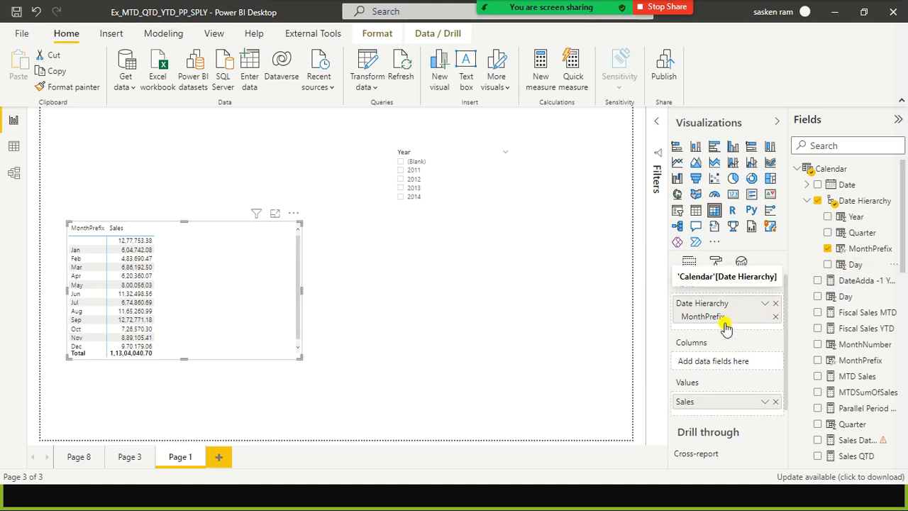
{"action": "left_click", "coordinate": [820, 298]}
{"action": "left_click_drag", "start_coordinate": [727, 327], "coordinate": [729, 322]}
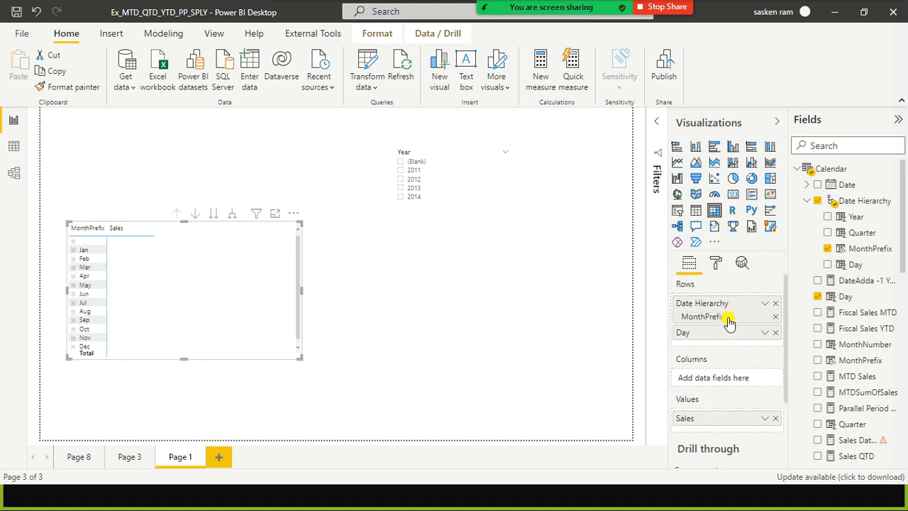
{"action": "left_click", "coordinate": [774, 333]}
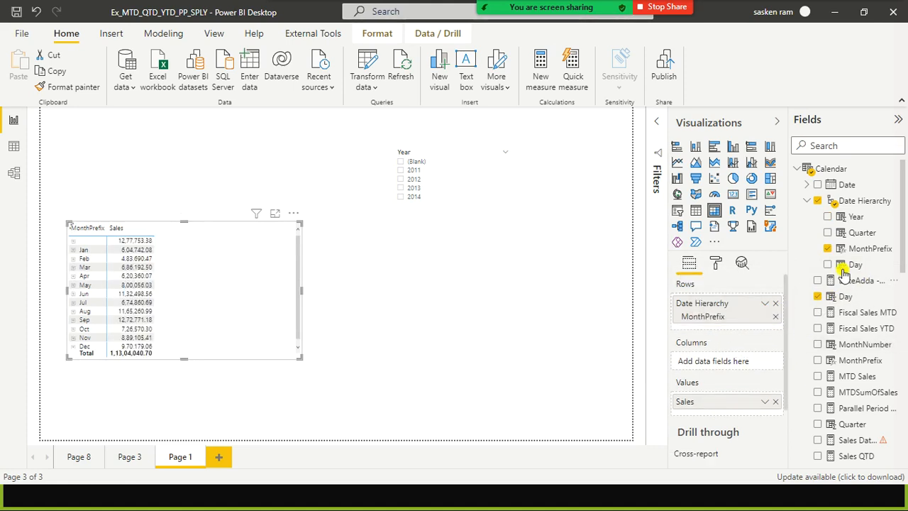
Step: Add the Date Hierarchy's Day level under MonthPrefix in the matrix rows and widen the matrix further
{"action": "left_click", "coordinate": [827, 266]}
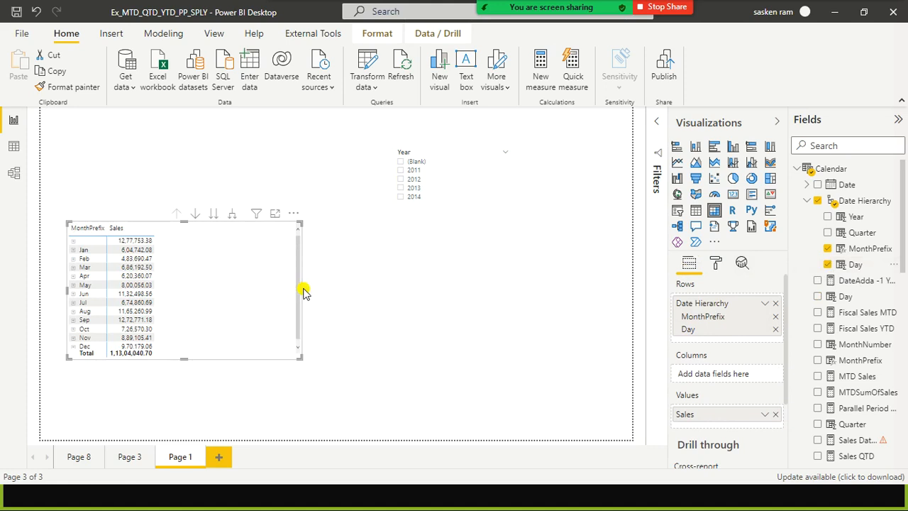
{"action": "left_click_drag", "start_coordinate": [303, 289], "coordinate": [339, 290]}
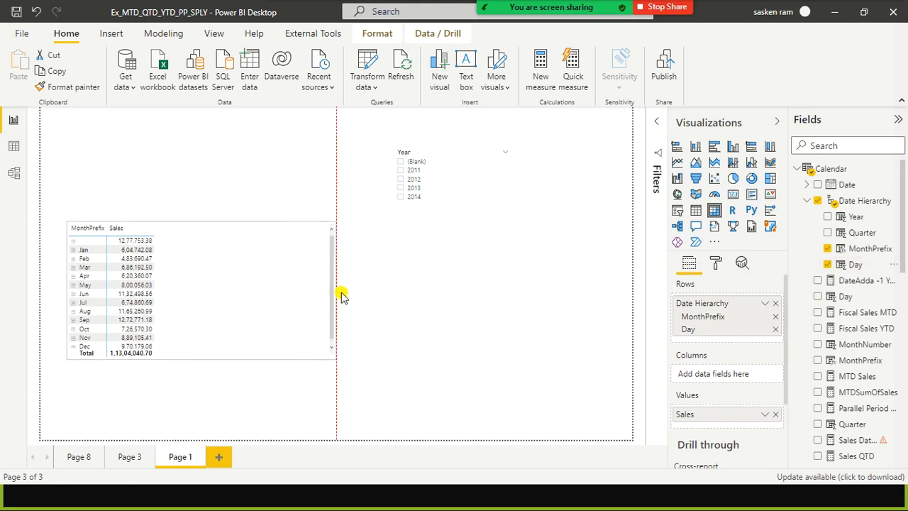
Step: Expand January in the matrix to its daily sales and filter the report to 2011 with the Year slicer
{"action": "left_click", "coordinate": [78, 250]}
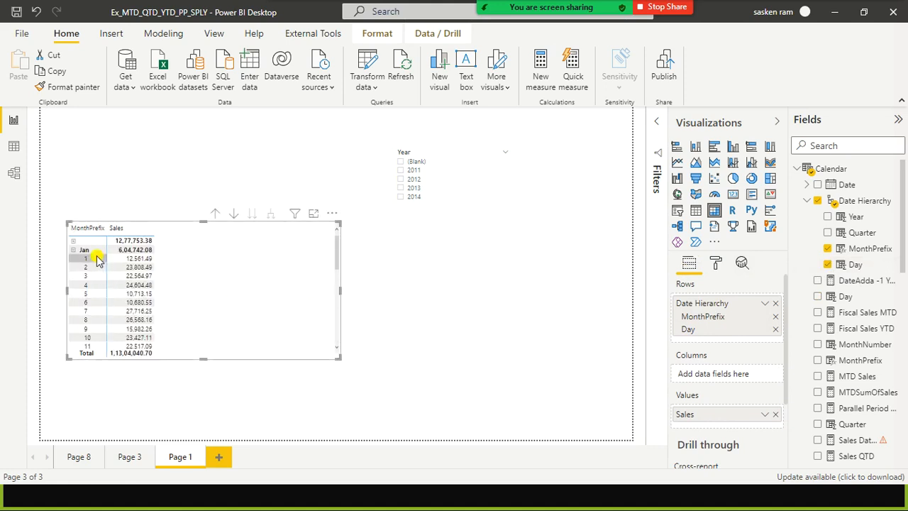
{"action": "scroll", "coordinate": [88, 273], "scroll_direction": "down", "scroll_amount": 4}
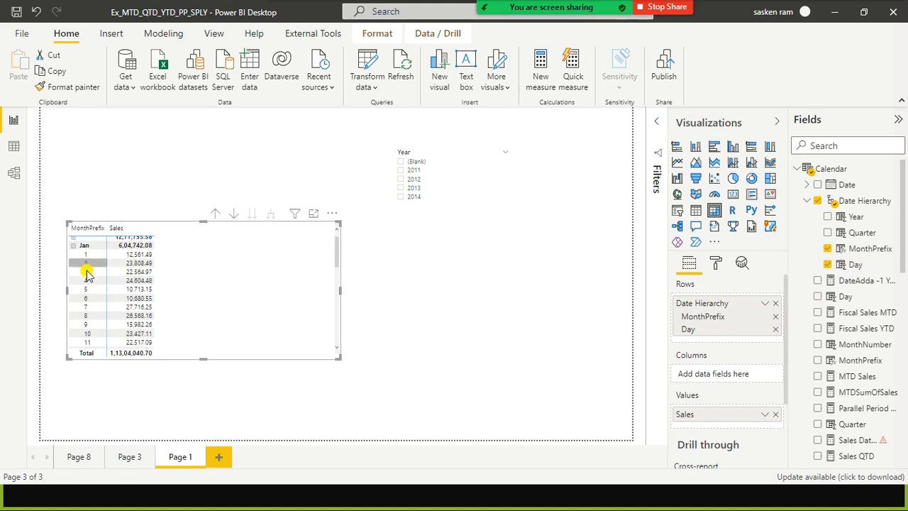
{"action": "scroll", "coordinate": [89, 276], "scroll_direction": "up", "scroll_amount": 2}
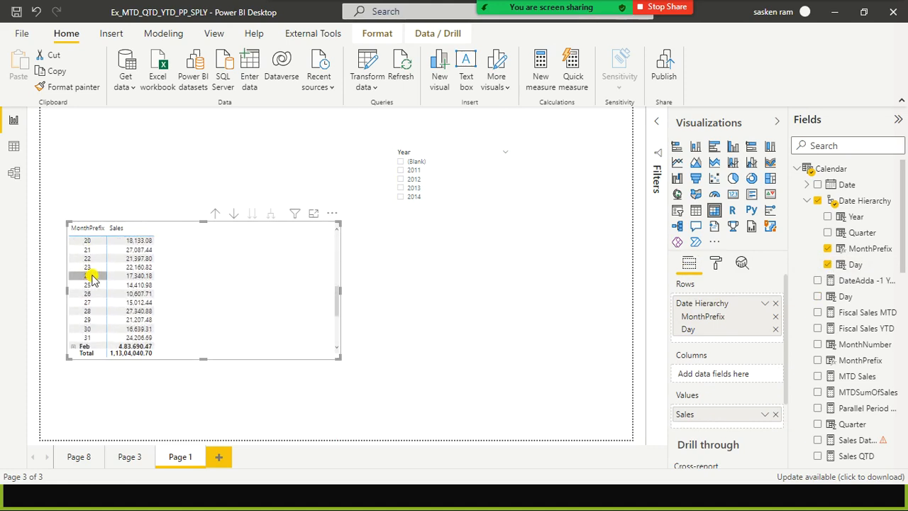
{"action": "scroll", "coordinate": [91, 278], "scroll_direction": "up", "scroll_amount": 5}
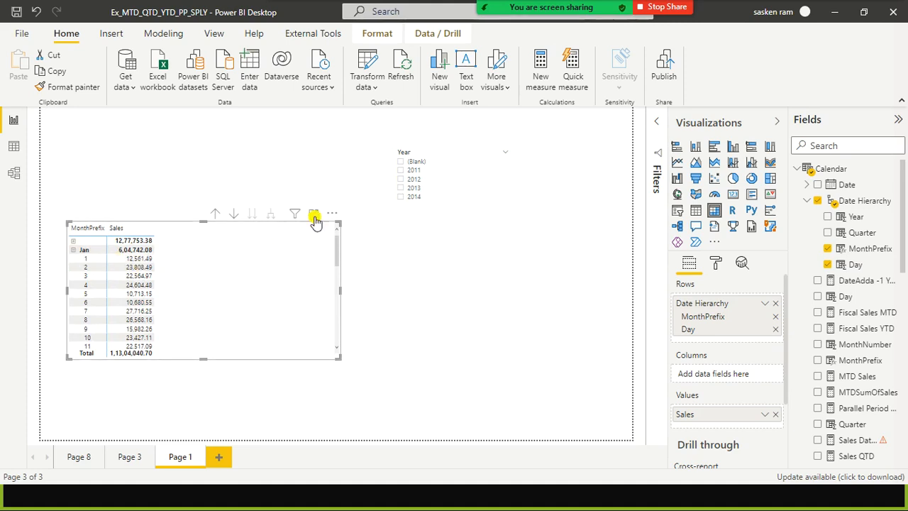
{"action": "left_click", "coordinate": [400, 177]}
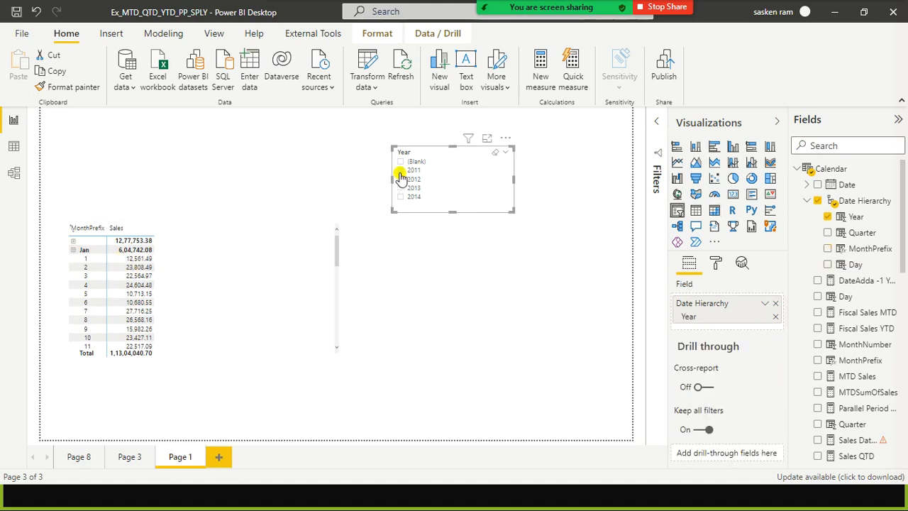
{"action": "left_click", "coordinate": [400, 172]}
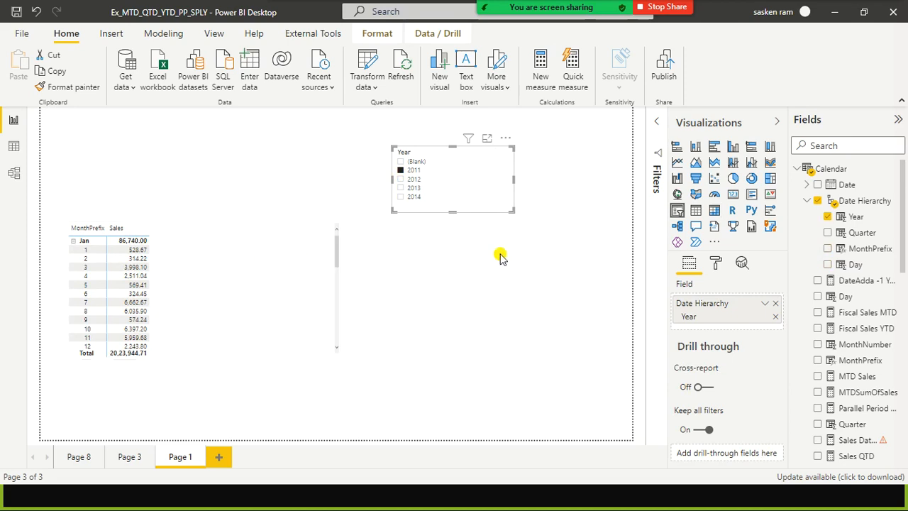
Step: Create the measure MTD Sales (M) = TOTALMTD(sum(sales_w04[Sales]),'Calendar'[Date]) in the Calendar table
{"action": "left_click", "coordinate": [156, 34]}
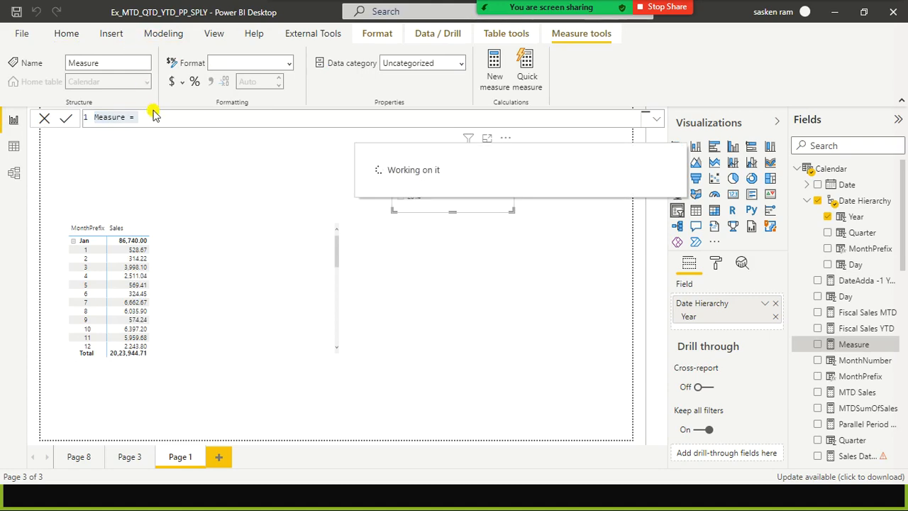
{"action": "type", "text": "MTD Sal"}
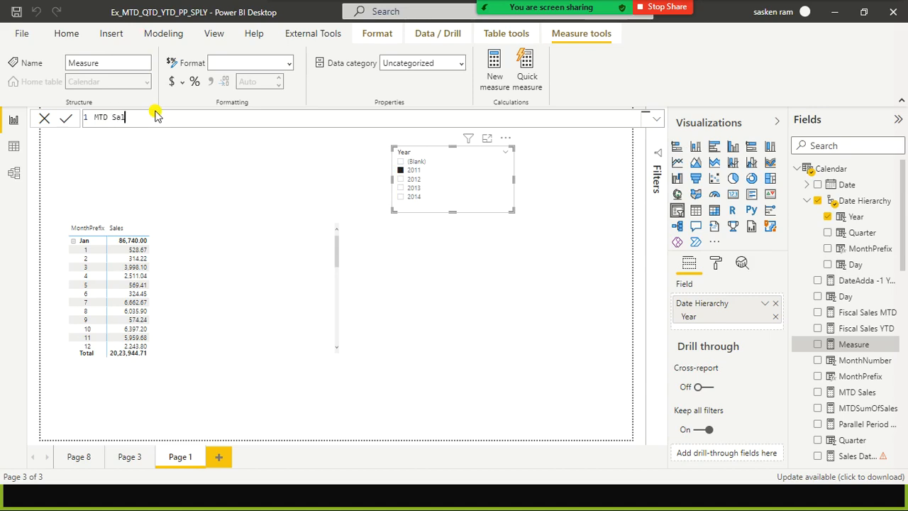
{"action": "type", "text": "es (M)"}
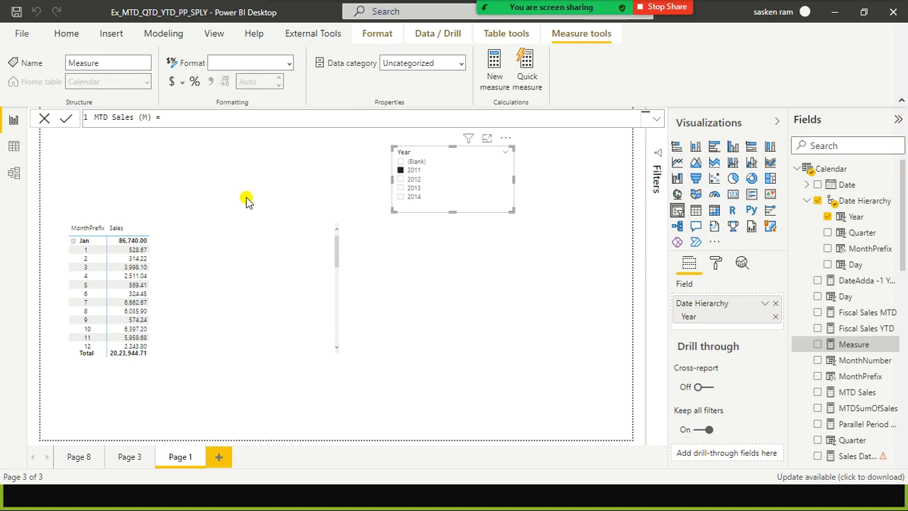
{"action": "type", "text": " = totamlm"}
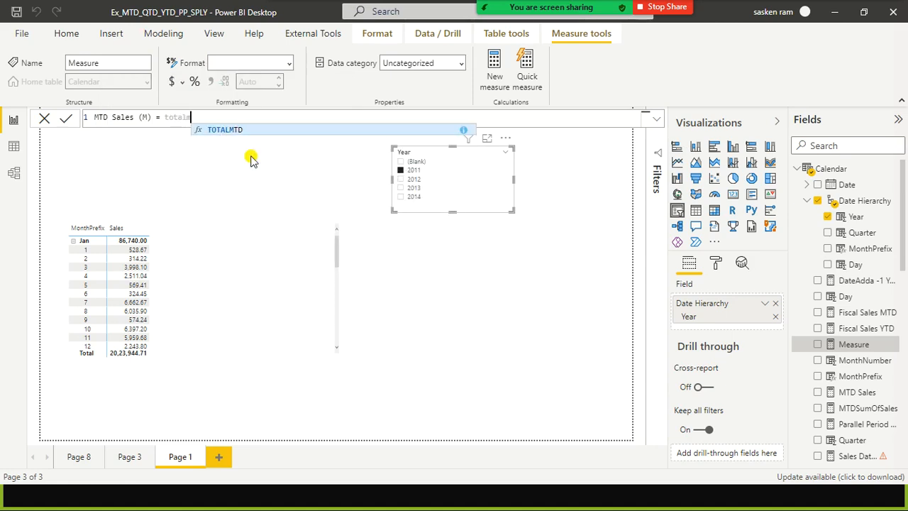
{"action": "key", "text": "Tab"}
{"action": "type", "text": "s"}
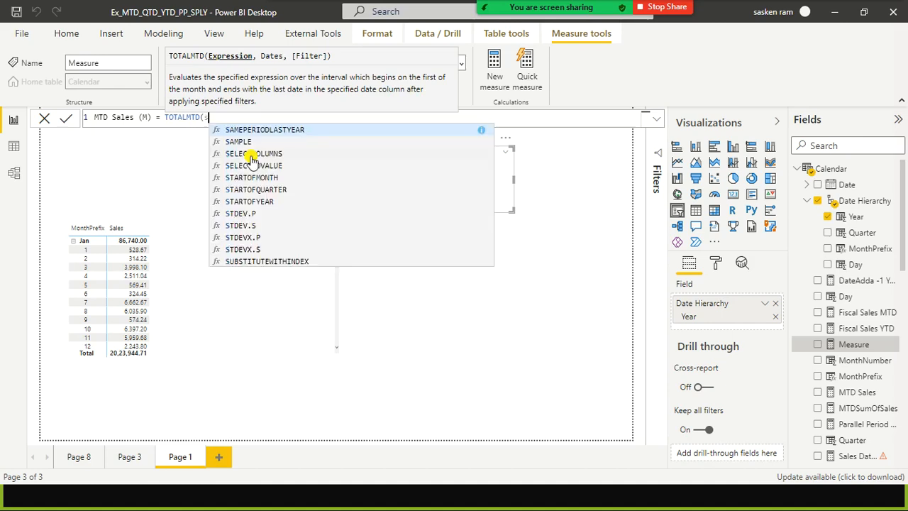
{"action": "type", "text": "um"}
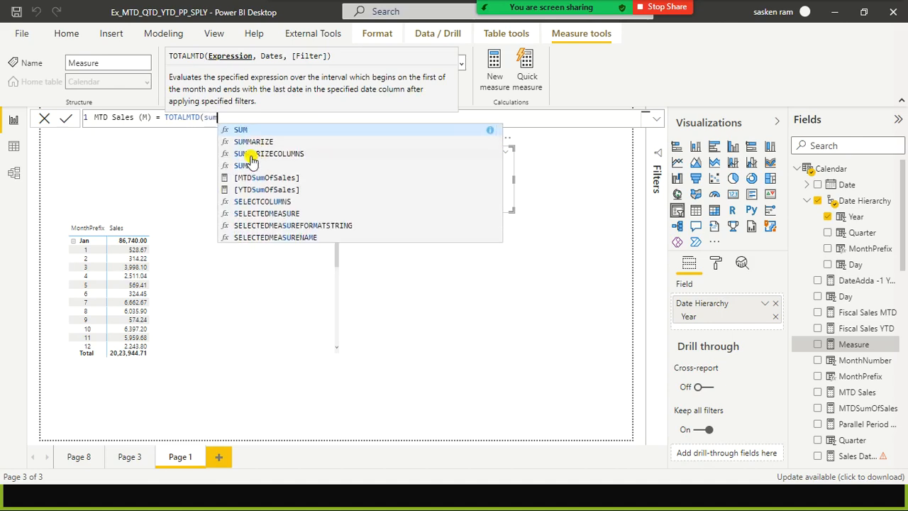
{"action": "type", "text": "( sales"}
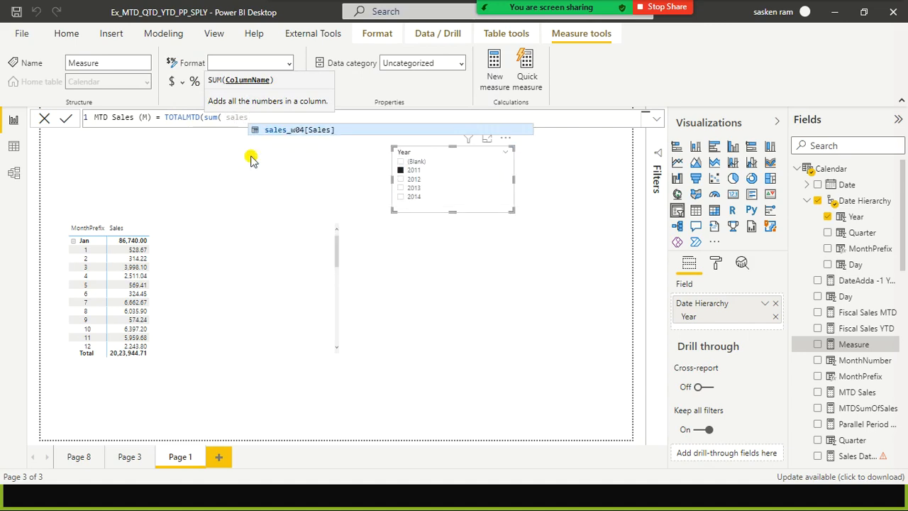
{"action": "key", "text": "Tab"}
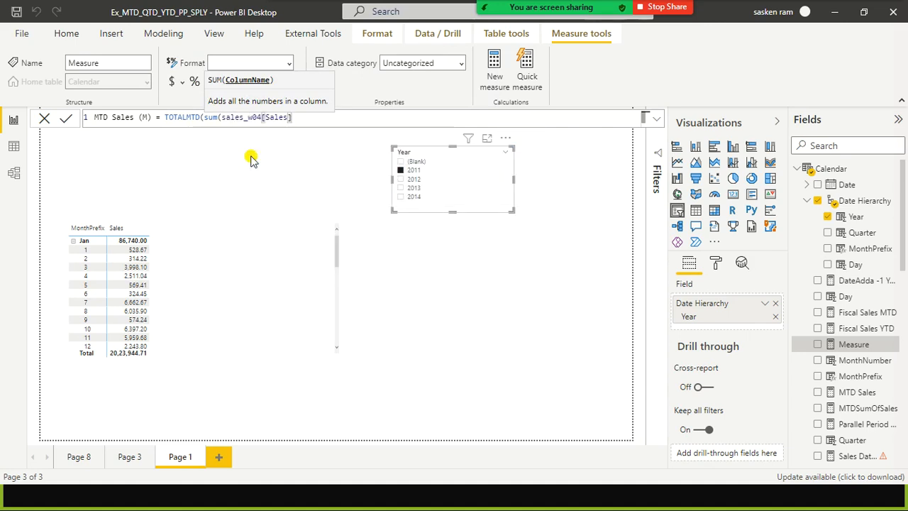
{"action": "type", "text": "),"}
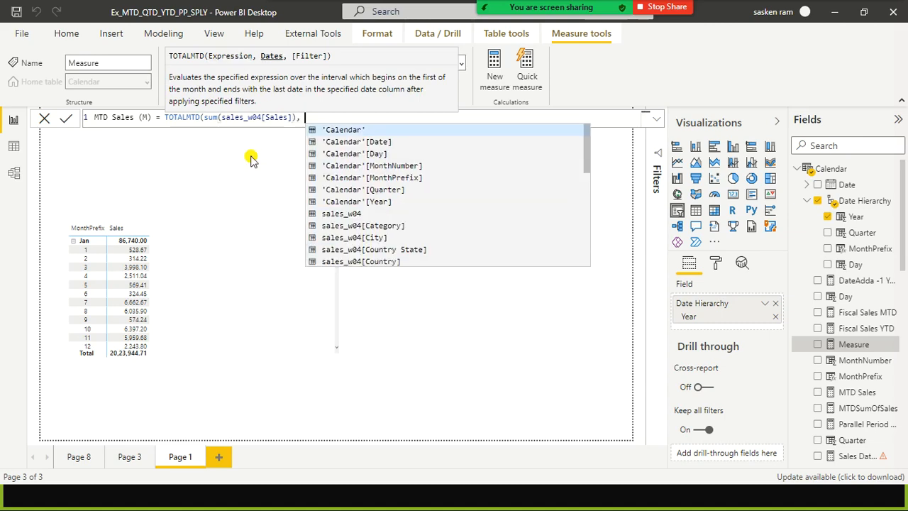
{"action": "key", "text": "Down"}
{"action": "key", "text": "Tab"}
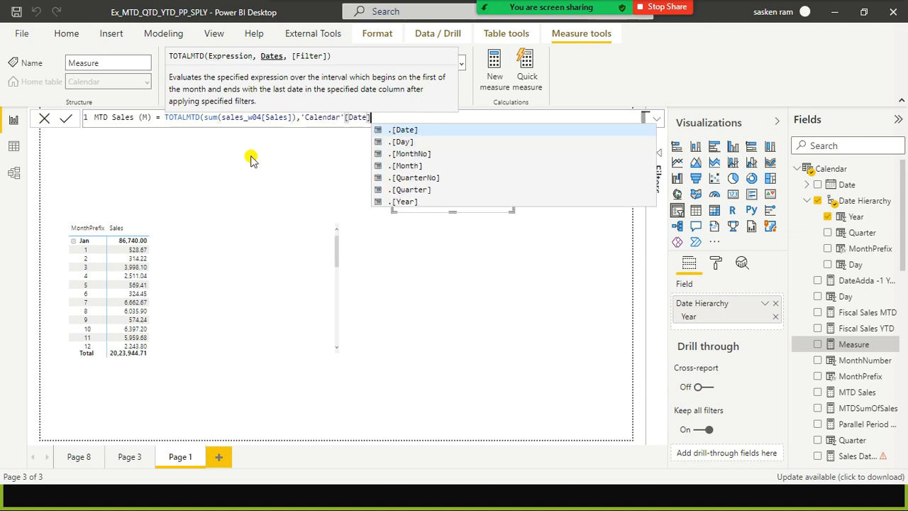
{"action": "type", "text": ")"}
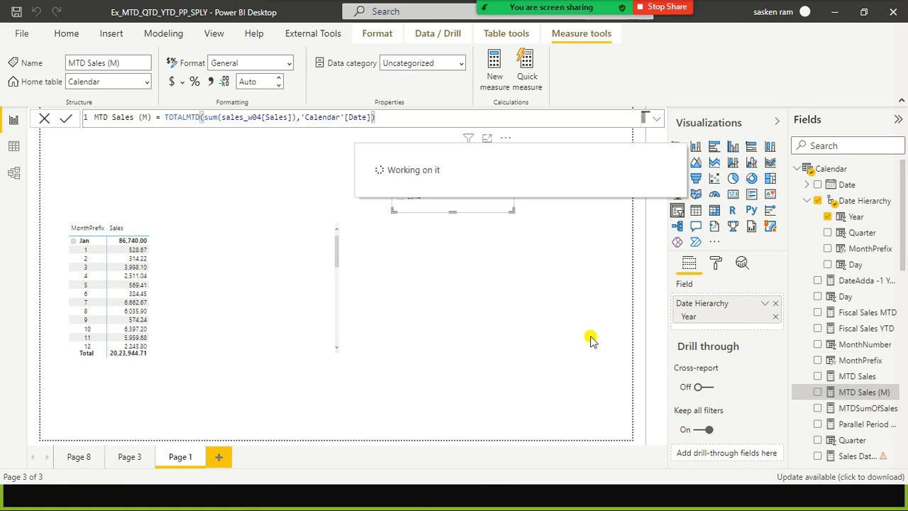
Step: Add the MTD Sales (M) measure to the values of the MonthPrefix and Day sales matrix
{"action": "left_click", "coordinate": [283, 298]}
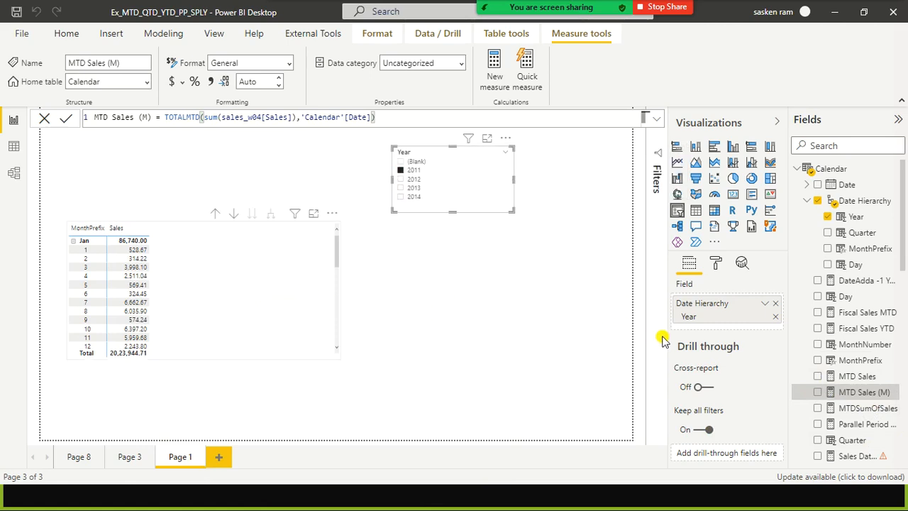
{"action": "left_click", "coordinate": [817, 393]}
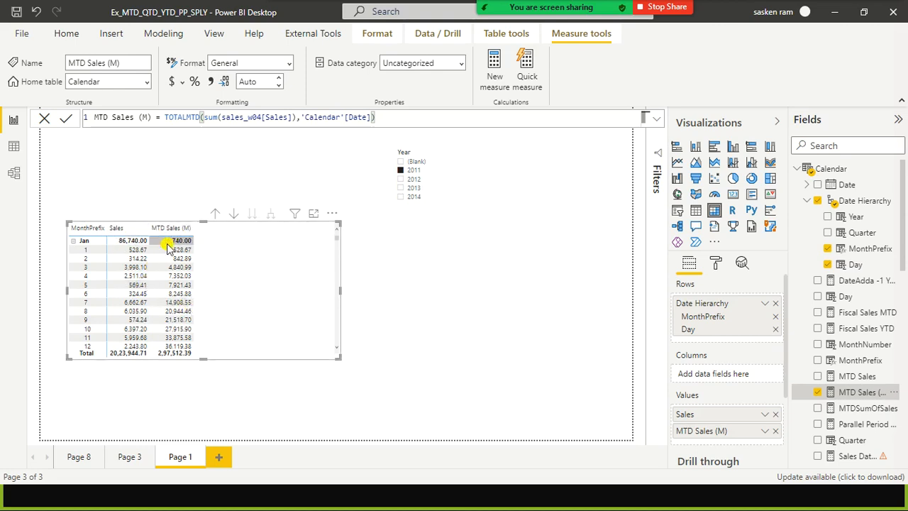
Step: Examine how MTD Sales (M) accumulates day by day through January and restarts on the first day of February
{"action": "scroll", "coordinate": [118, 273], "scroll_direction": "down", "scroll_amount": 1}
{"action": "scroll", "coordinate": [119, 273], "scroll_direction": "up", "scroll_amount": 2}
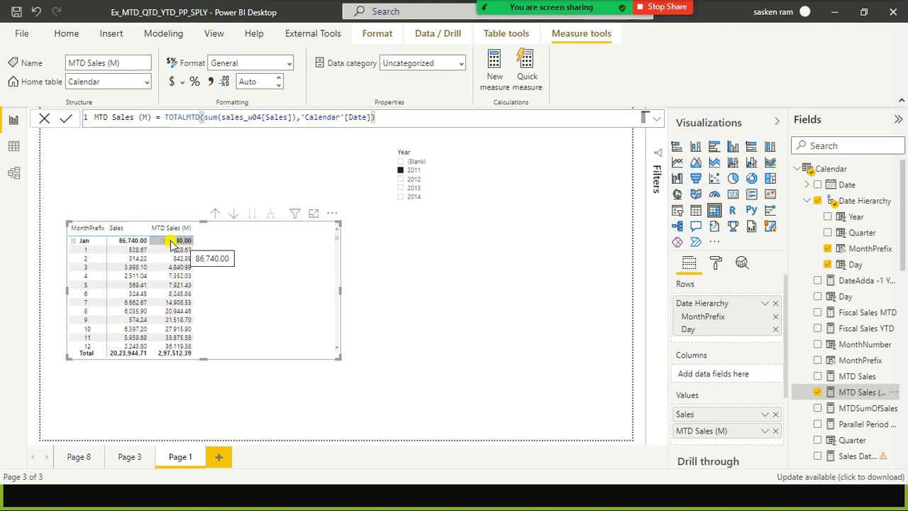
{"action": "scroll", "coordinate": [142, 256], "scroll_direction": "down", "scroll_amount": 3}
{"action": "scroll", "coordinate": [157, 267], "scroll_direction": "down", "scroll_amount": 6}
{"action": "scroll", "coordinate": [178, 289], "scroll_direction": "up", "scroll_amount": 1}
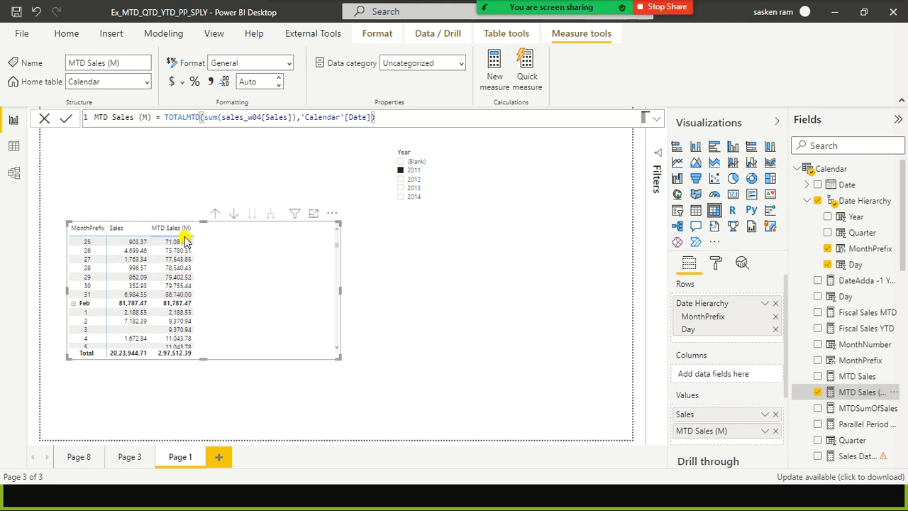
{"action": "scroll", "coordinate": [222, 300], "scroll_direction": "up", "scroll_amount": 10}
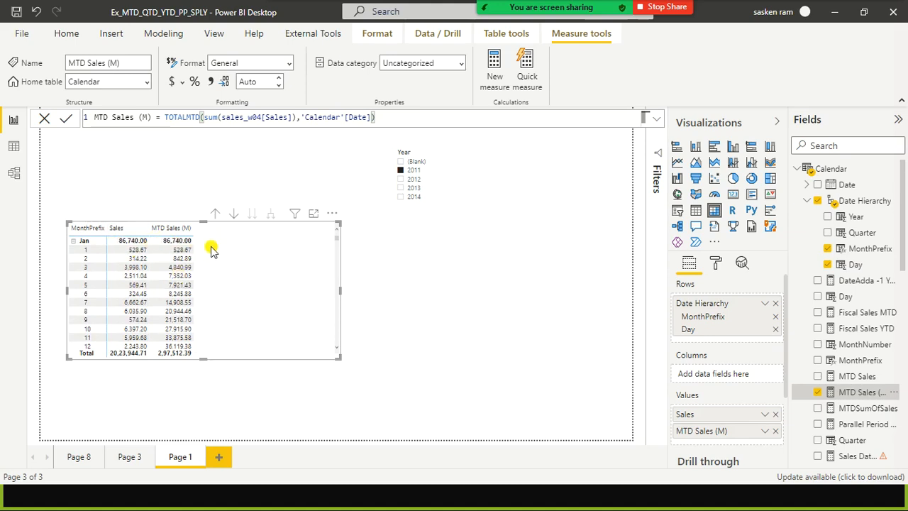
{"action": "scroll", "coordinate": [170, 280], "scroll_direction": "down", "scroll_amount": 2}
{"action": "scroll", "coordinate": [167, 284], "scroll_direction": "up", "scroll_amount": 2}
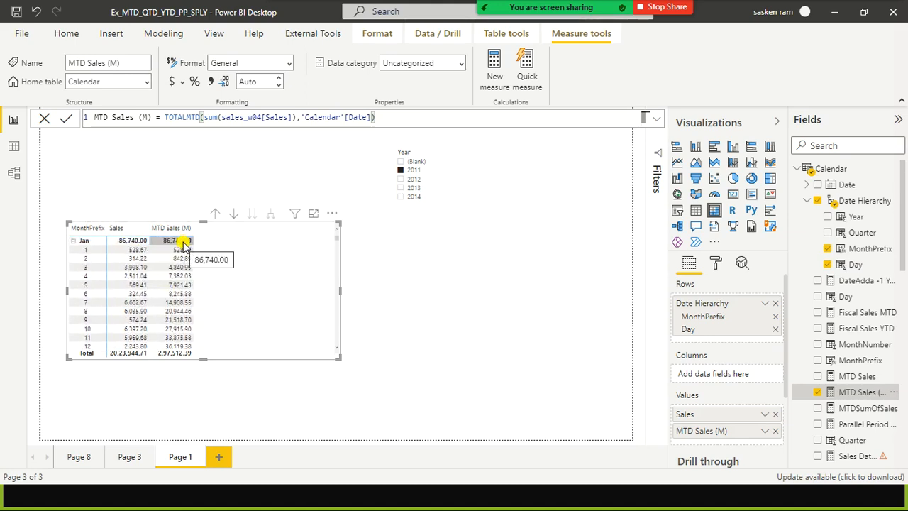
{"action": "scroll", "coordinate": [185, 305], "scroll_direction": "down", "scroll_amount": 6}
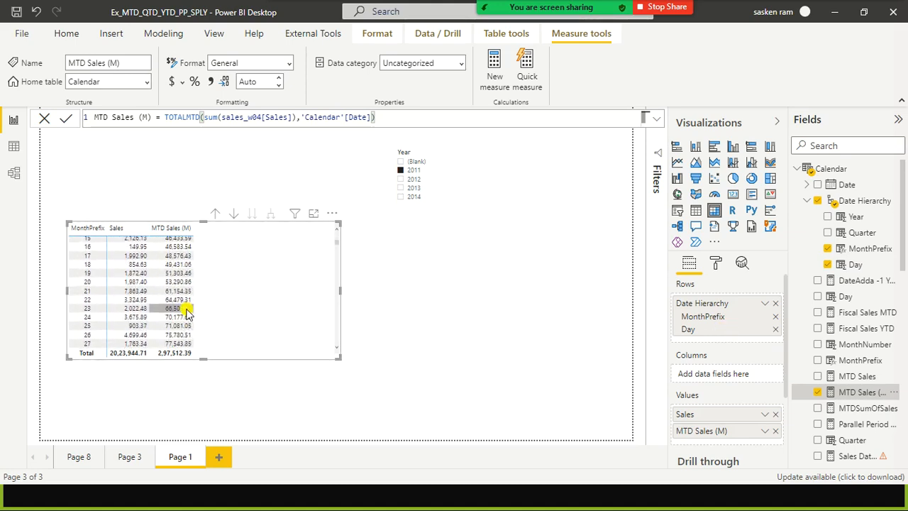
{"action": "scroll", "coordinate": [186, 312], "scroll_direction": "down", "scroll_amount": 5}
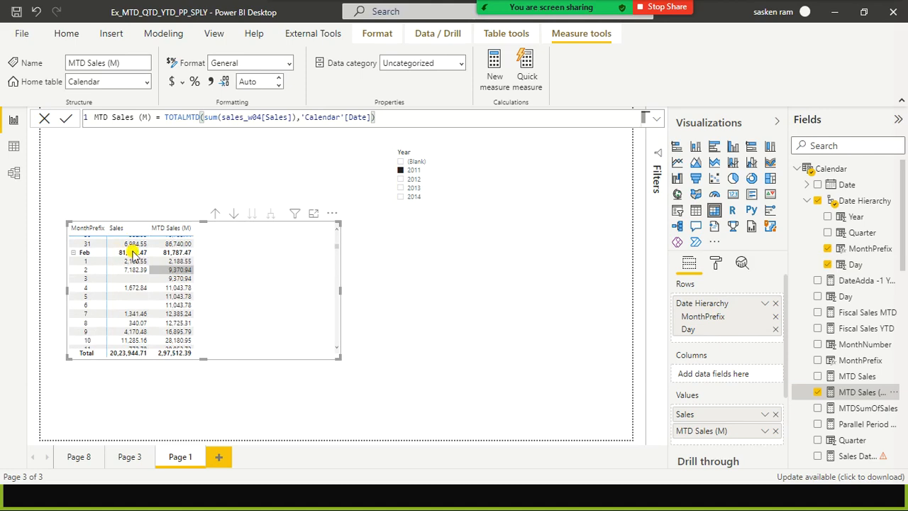
{"action": "scroll", "coordinate": [156, 266], "scroll_direction": "up", "scroll_amount": 1}
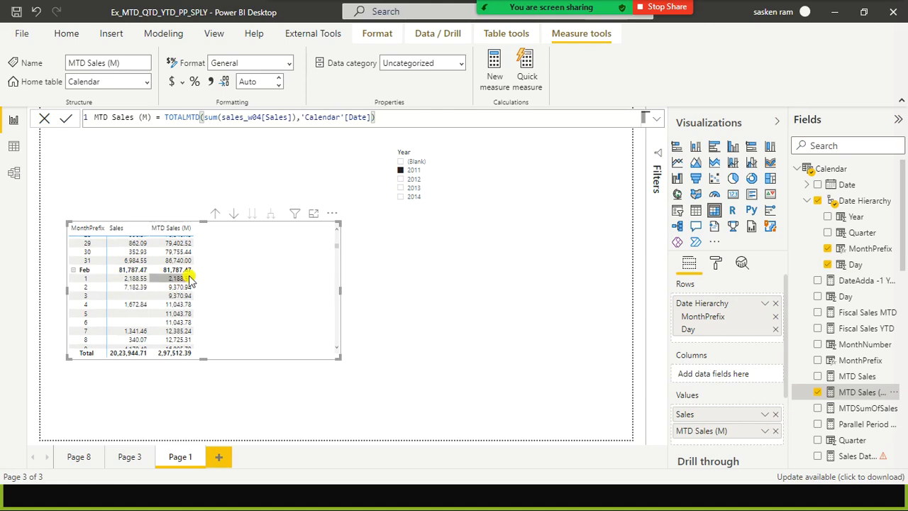
{"action": "scroll", "coordinate": [188, 282], "scroll_direction": "down", "scroll_amount": 2}
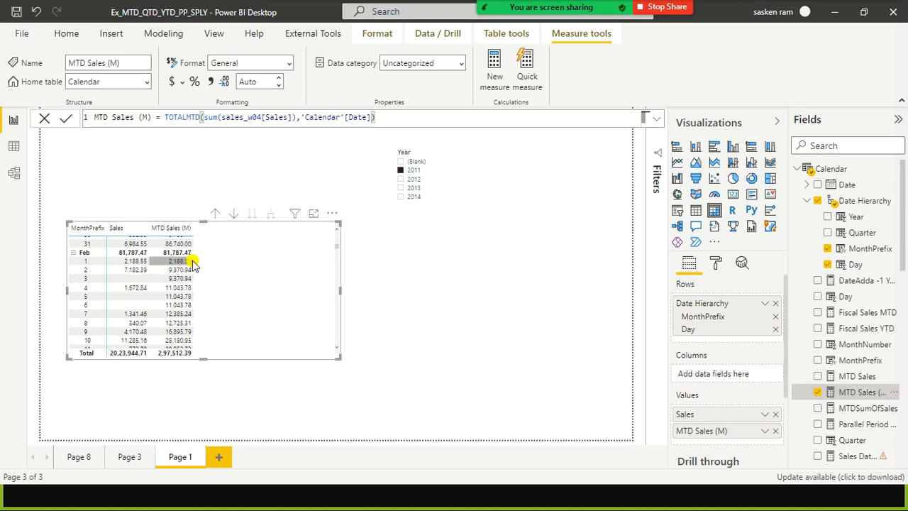
{"action": "scroll", "coordinate": [193, 264], "scroll_direction": "down", "scroll_amount": 3}
{"action": "scroll", "coordinate": [193, 264], "scroll_direction": "down", "scroll_amount": 3}
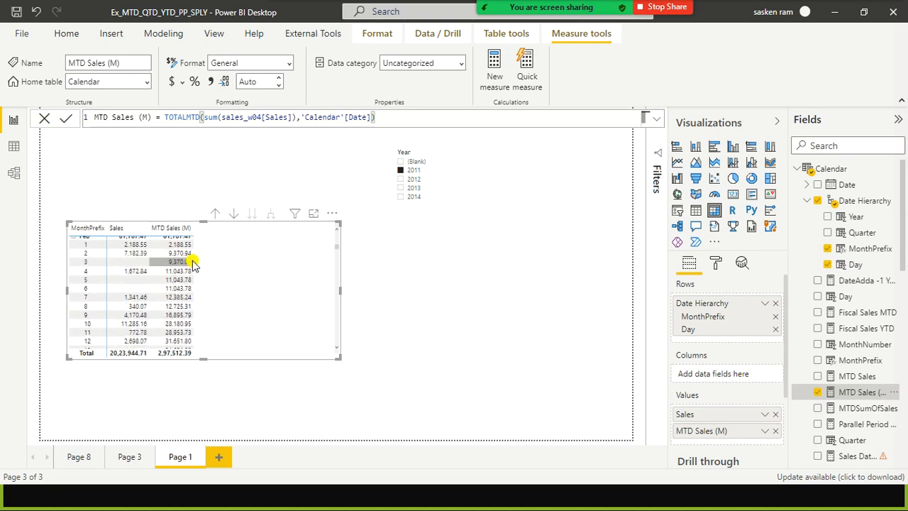
{"action": "scroll", "coordinate": [192, 264], "scroll_direction": "up", "scroll_amount": 3}
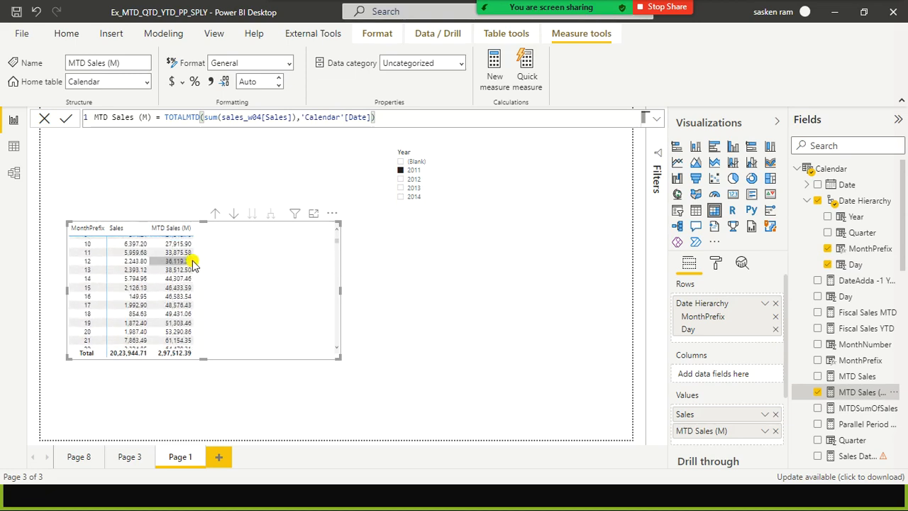
{"action": "scroll", "coordinate": [193, 264], "scroll_direction": "up", "scroll_amount": 10}
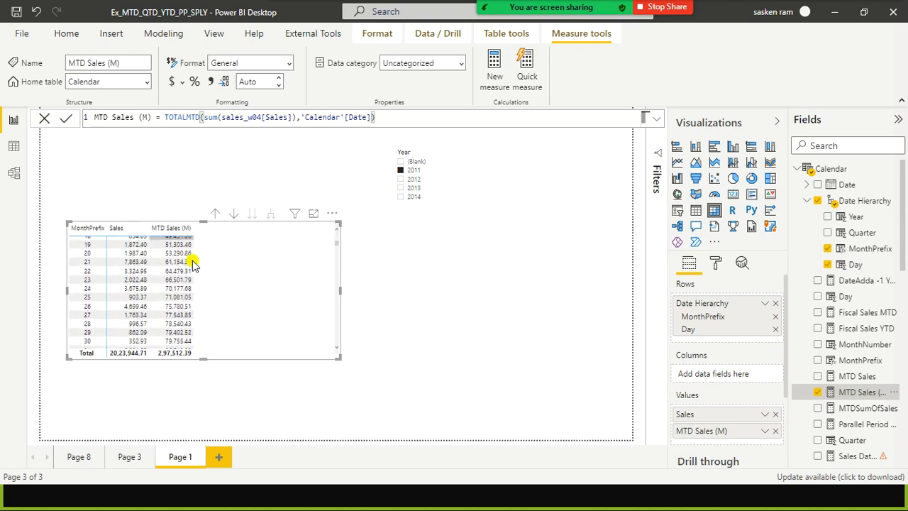
{"action": "scroll", "coordinate": [193, 264], "scroll_direction": "down", "scroll_amount": 5}
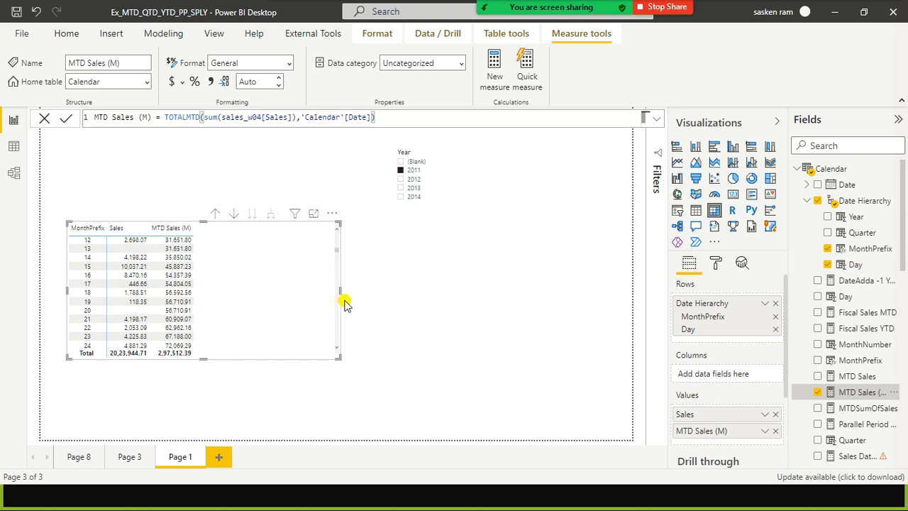
Step: Narrow the MTD matrix to fit its columns and place a new empty matrix beside it, below the Year slicer
{"action": "left_click_drag", "start_coordinate": [339, 293], "coordinate": [215, 300]}
{"action": "left_click", "coordinate": [277, 300]}
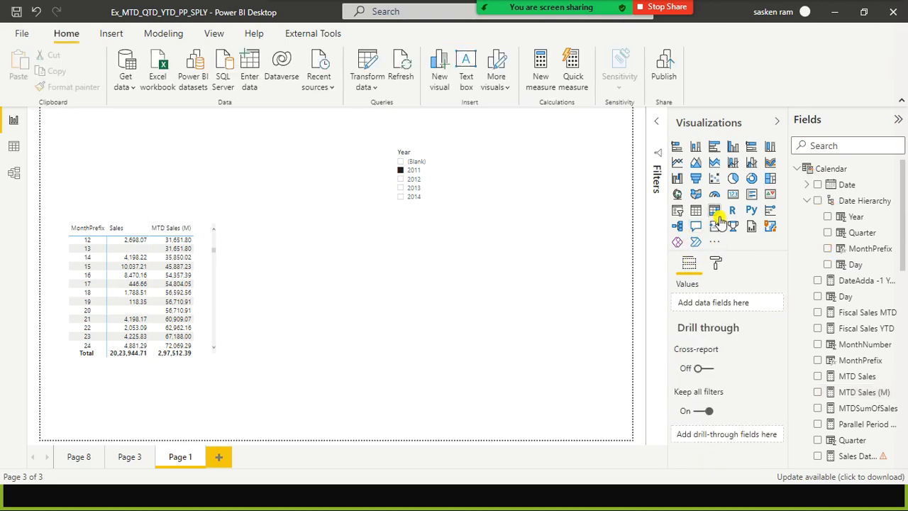
{"action": "left_click", "coordinate": [715, 211]}
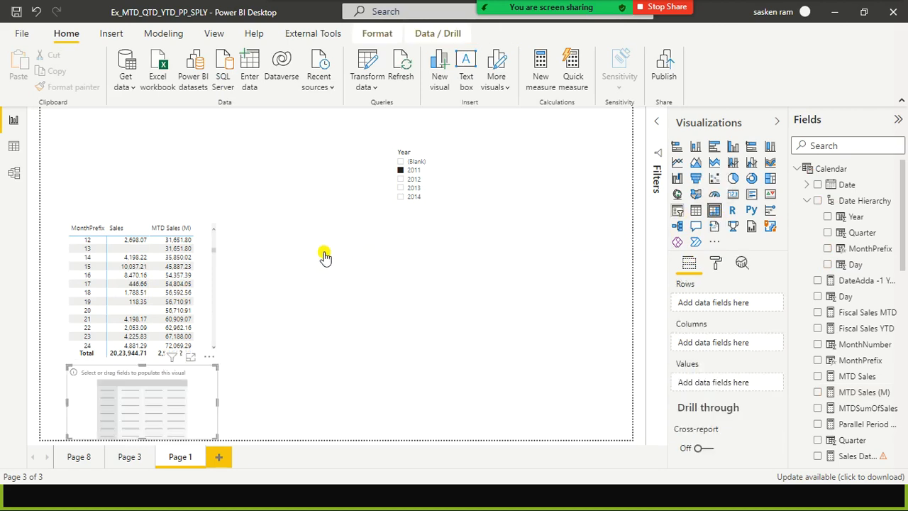
{"action": "left_click", "coordinate": [383, 283]}
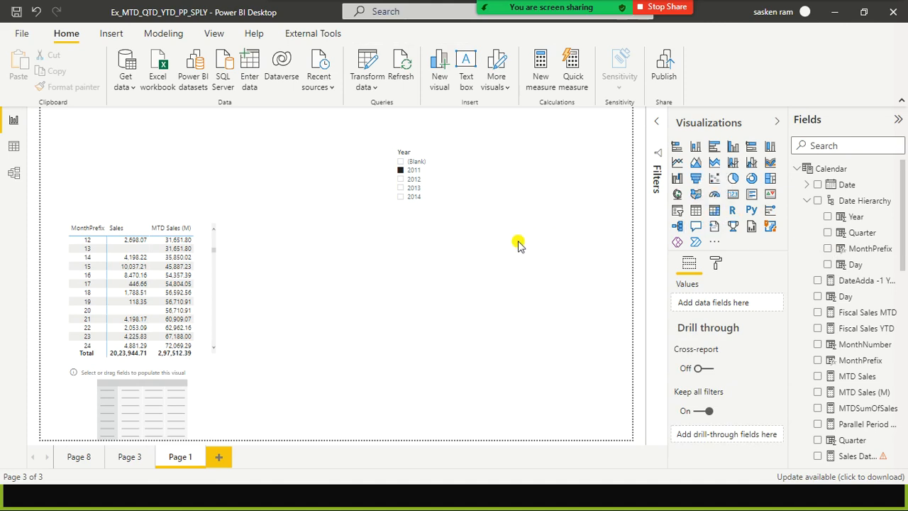
{"action": "left_click_drag", "start_coordinate": [516, 282], "coordinate": [381, 340]}
{"action": "mouse_move", "coordinate": [405, 223]}
{"action": "left_mouse_down"}
{"action": "mouse_move", "coordinate": [397, 258]}
{"action": "mouse_move", "coordinate": [405, 239]}
{"action": "left_mouse_up"}
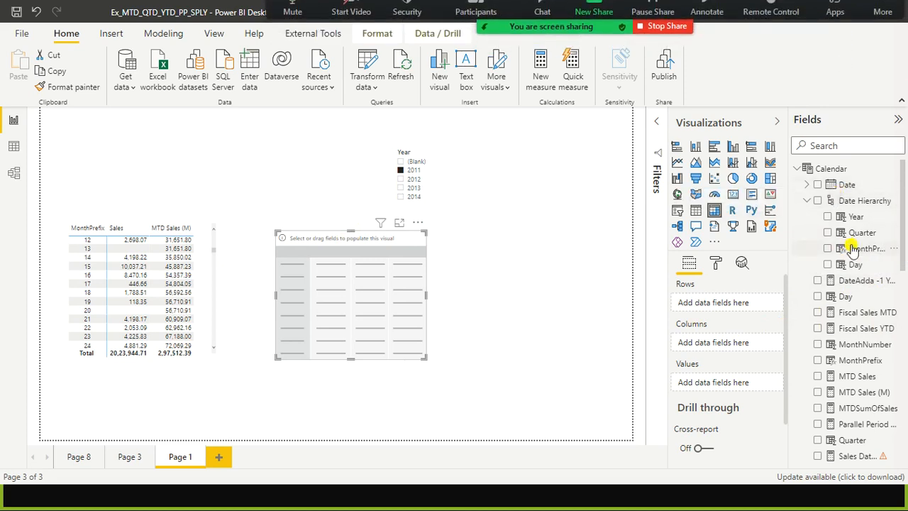
Step: Fill the empty matrix with Year and MonthPrefix from the Date Hierarchy as rows, without Quarter, and Sales as values
{"action": "left_click", "coordinate": [828, 249]}
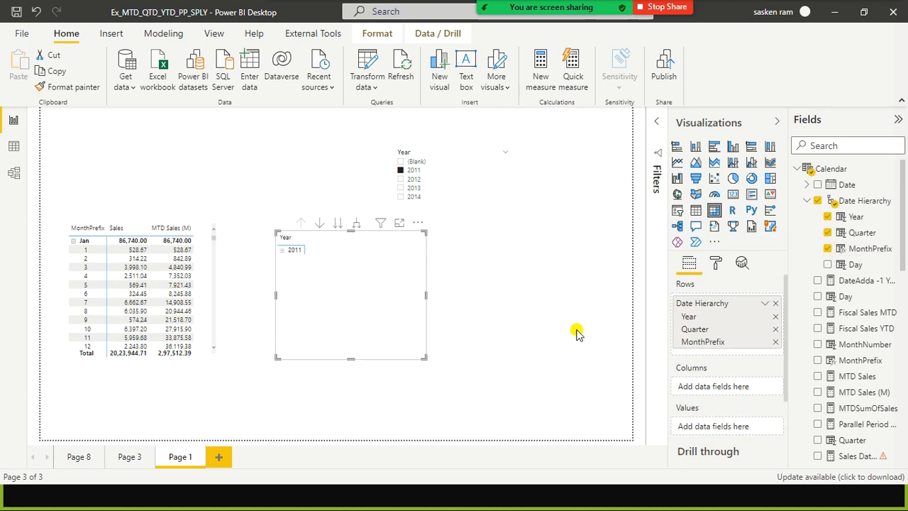
{"action": "left_click", "coordinate": [775, 329]}
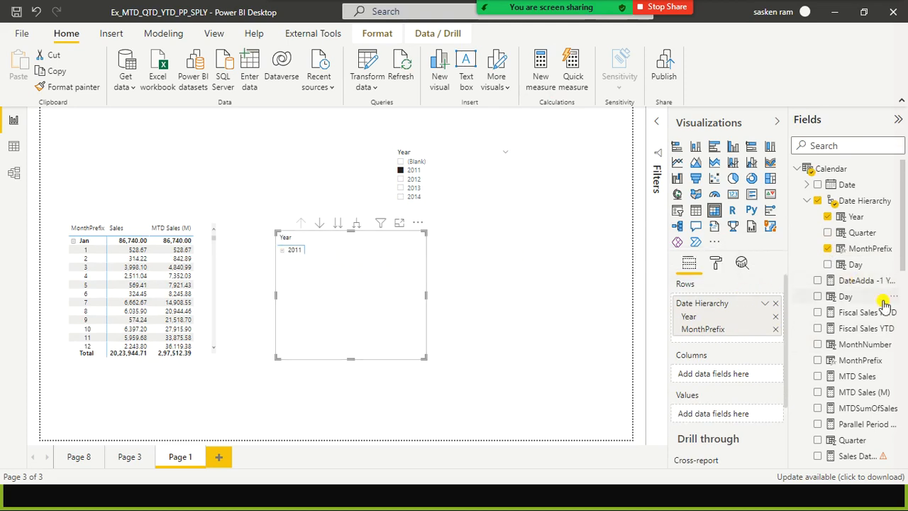
{"action": "scroll", "coordinate": [826, 305], "scroll_direction": "down", "scroll_amount": 4}
{"action": "scroll", "coordinate": [840, 348], "scroll_direction": "down", "scroll_amount": 12}
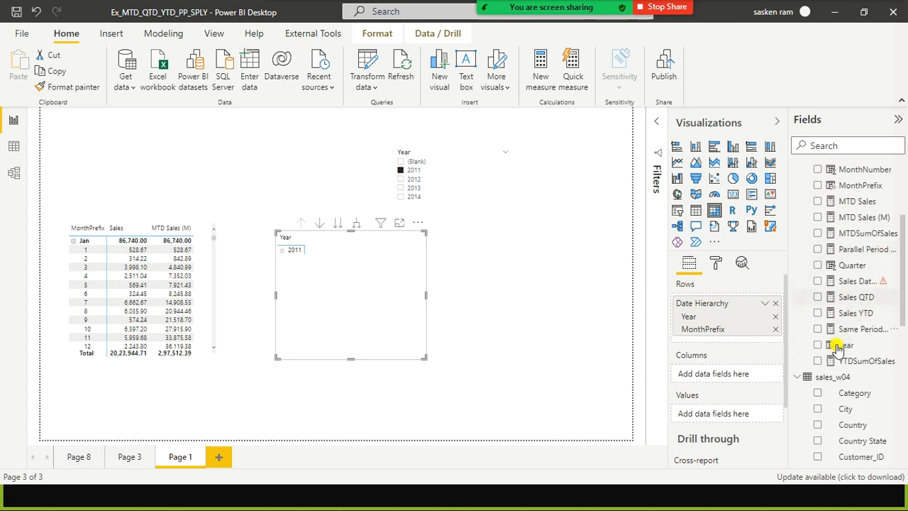
{"action": "left_click", "coordinate": [818, 359]}
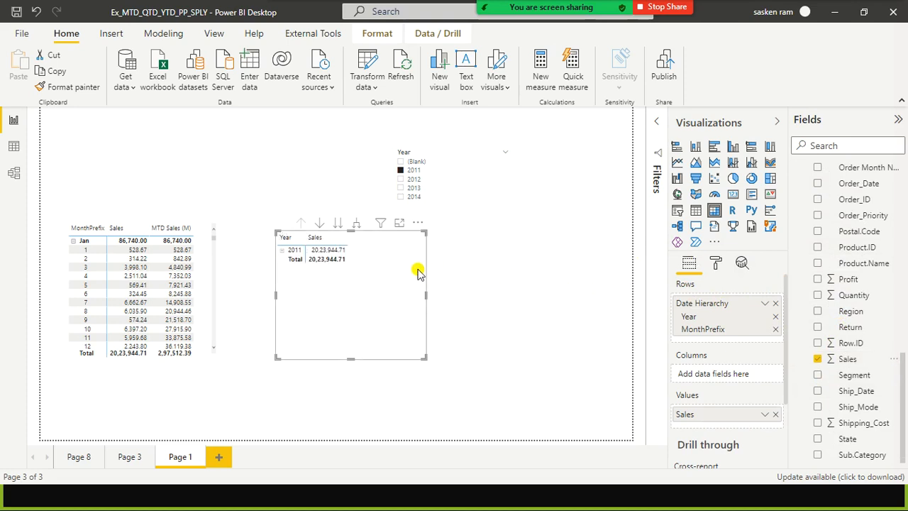
Step: Expand 2011 into months in the new matrix and enlarge the visual in width and height to fit all twelve months
{"action": "left_click", "coordinate": [283, 252]}
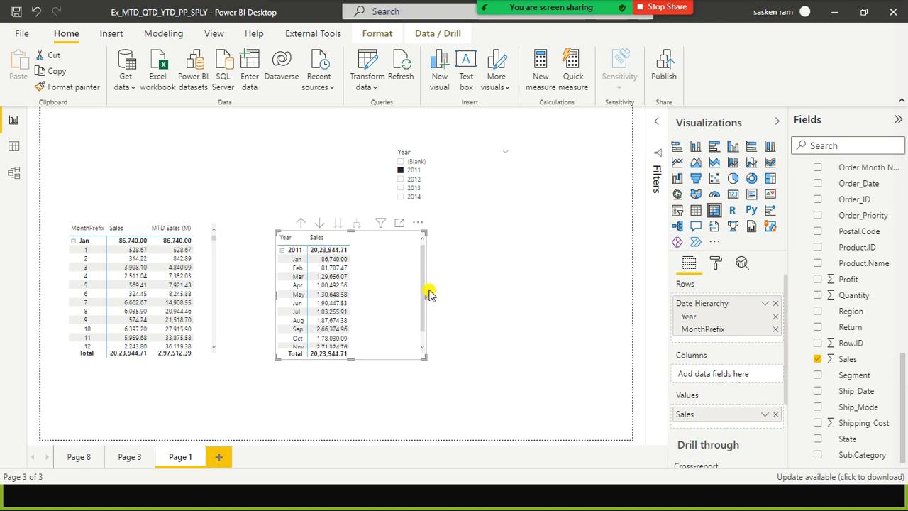
{"action": "left_click_drag", "start_coordinate": [426, 292], "coordinate": [527, 293]}
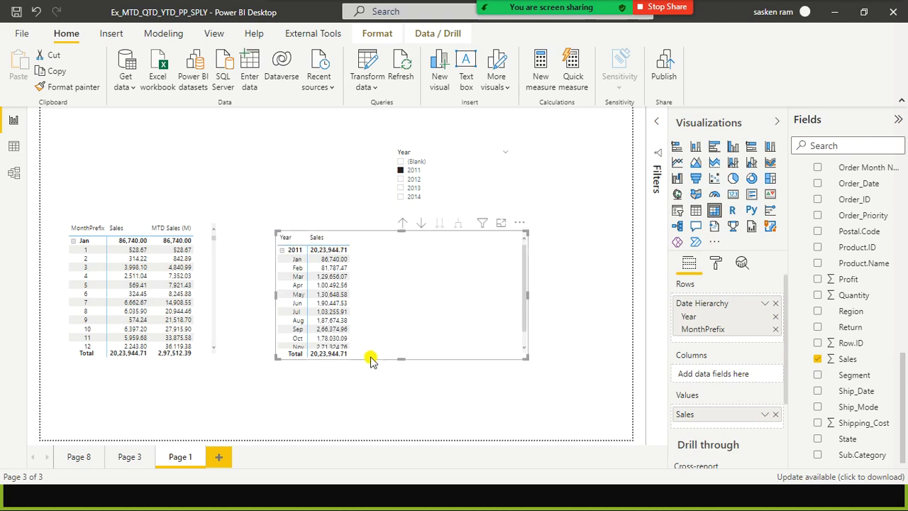
{"action": "left_click_drag", "start_coordinate": [402, 358], "coordinate": [433, 375]}
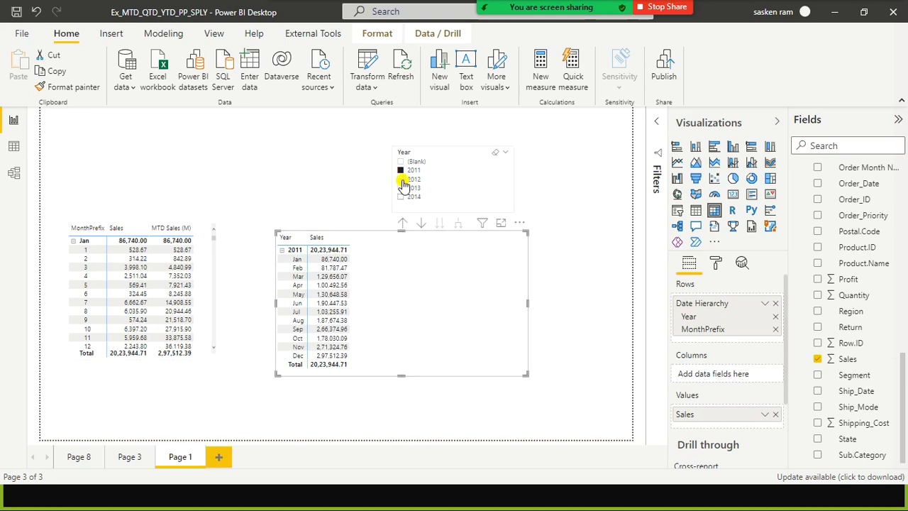
Step: Add 2012 to the Year slicer selection and expand 2012 into months in the monthly matrix
{"action": "left_click", "coordinate": [401, 179], "text": "ctrl"}
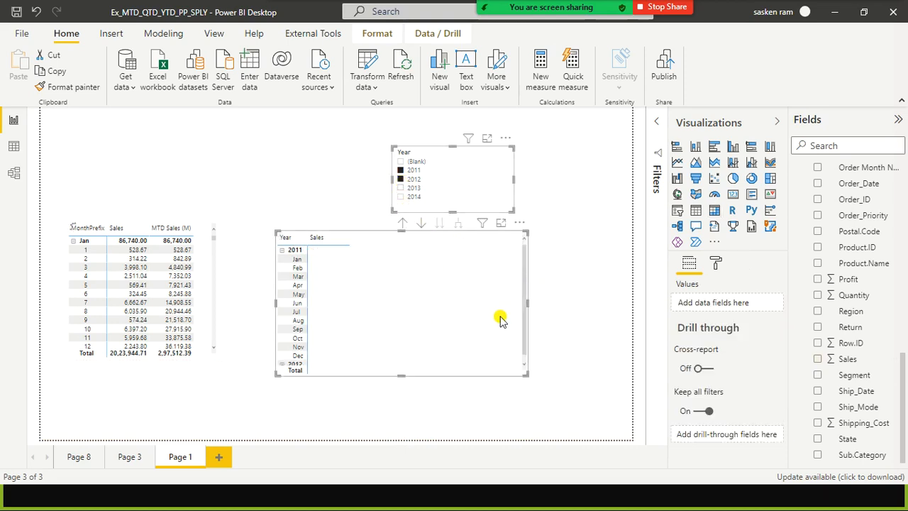
{"action": "scroll", "coordinate": [407, 332], "scroll_direction": "down", "scroll_amount": 1}
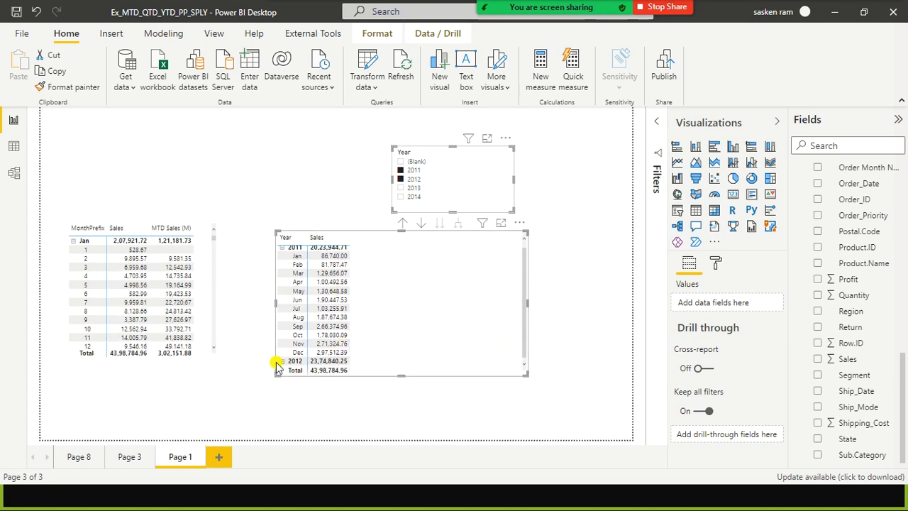
{"action": "scroll", "coordinate": [461, 339], "scroll_direction": "down", "scroll_amount": 3}
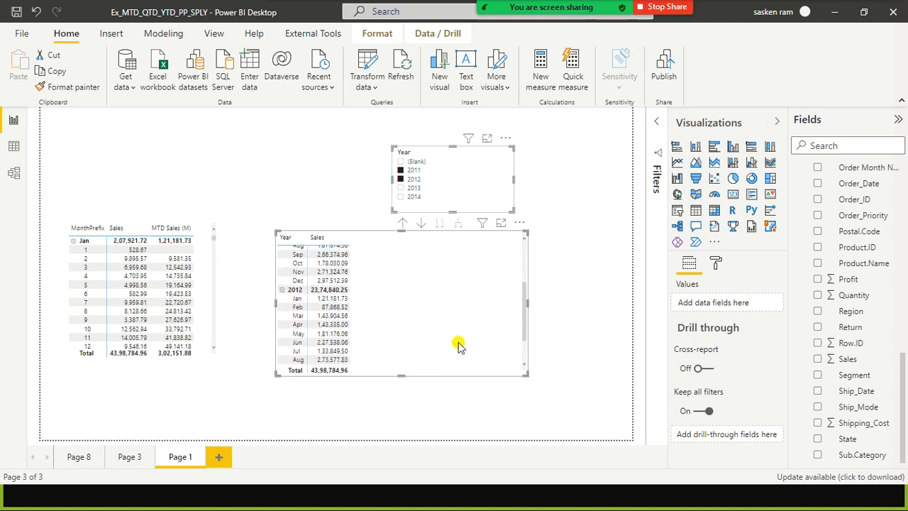
{"action": "scroll", "coordinate": [462, 332], "scroll_direction": "down", "scroll_amount": 1}
{"action": "scroll", "coordinate": [460, 323], "scroll_direction": "up", "scroll_amount": 3}
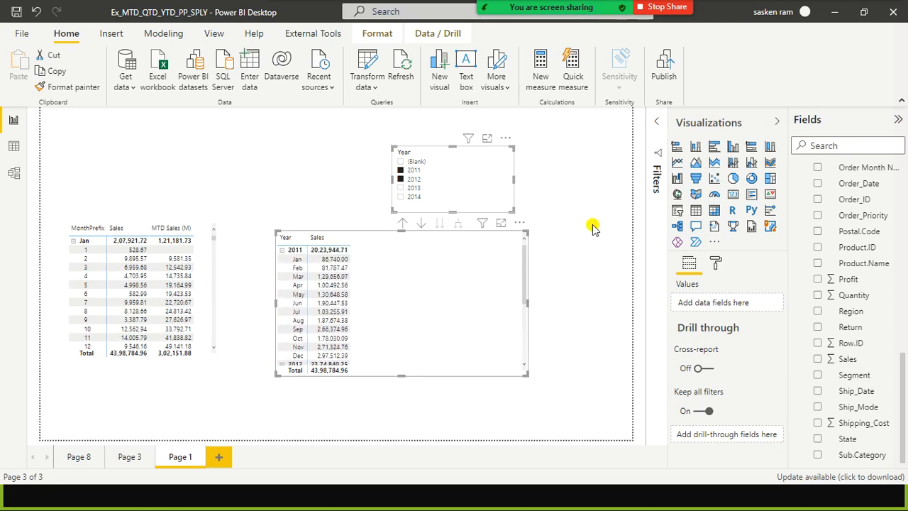
Step: Plot the MTD Sales (M) measure in a new column chart with no visual selected beforehand
{"action": "scroll", "coordinate": [882, 290], "scroll_direction": "up", "scroll_amount": 3}
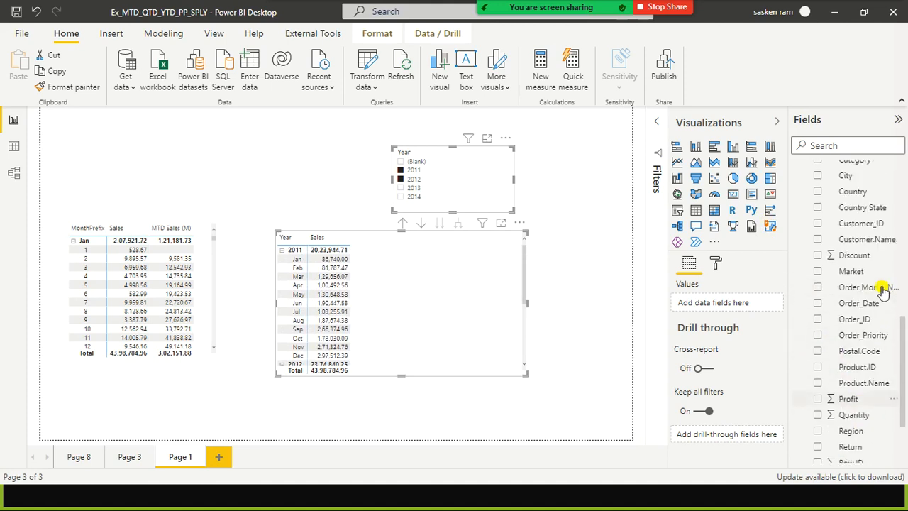
{"action": "scroll", "coordinate": [900, 309], "scroll_direction": "up", "scroll_amount": 3}
{"action": "scroll", "coordinate": [901, 312], "scroll_direction": "up", "scroll_amount": 5}
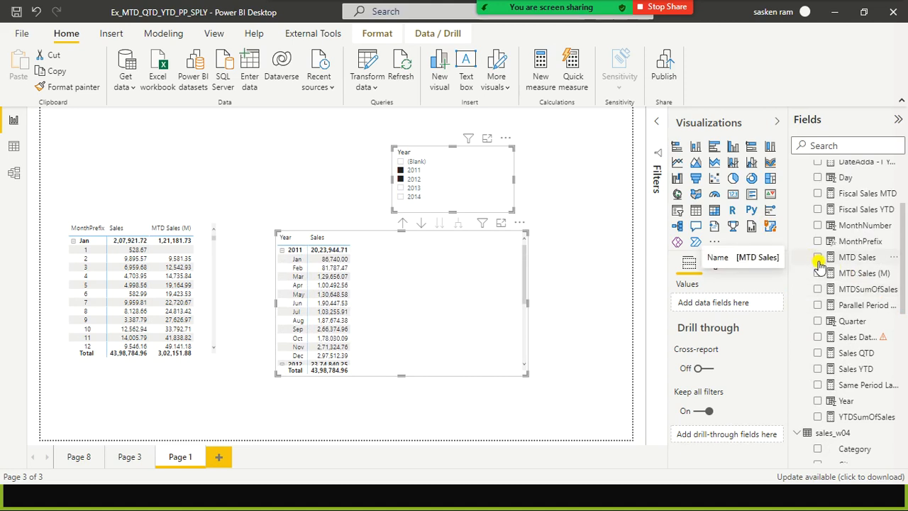
{"action": "left_click", "coordinate": [819, 259]}
{"action": "left_click", "coordinate": [819, 260]}
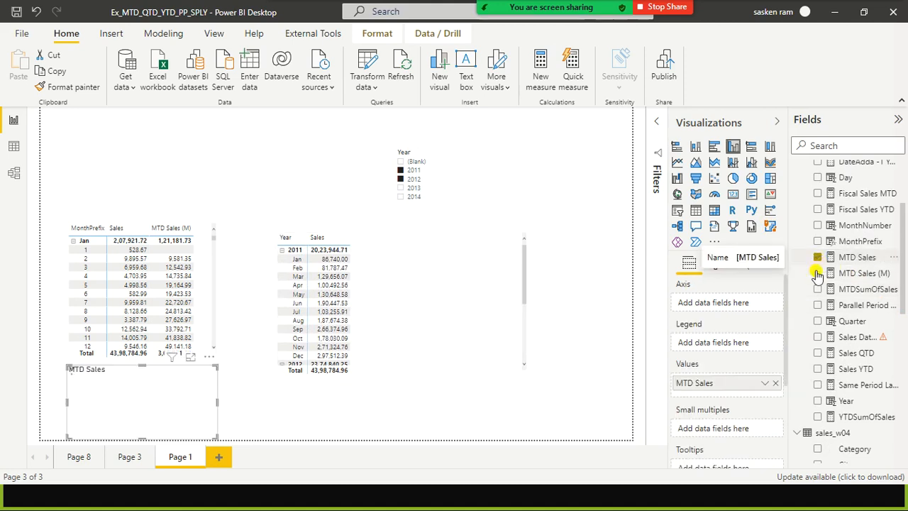
{"action": "left_click", "coordinate": [819, 275]}
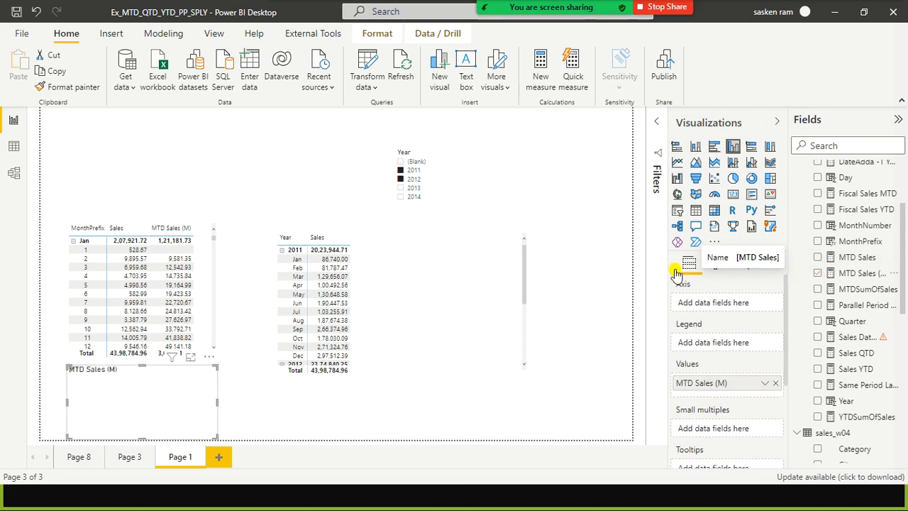
Step: Add the MTD Sales (M) measure to the values of the Year and MonthPrefix matrix
{"action": "left_click", "coordinate": [568, 293]}
{"action": "left_click", "coordinate": [500, 290]}
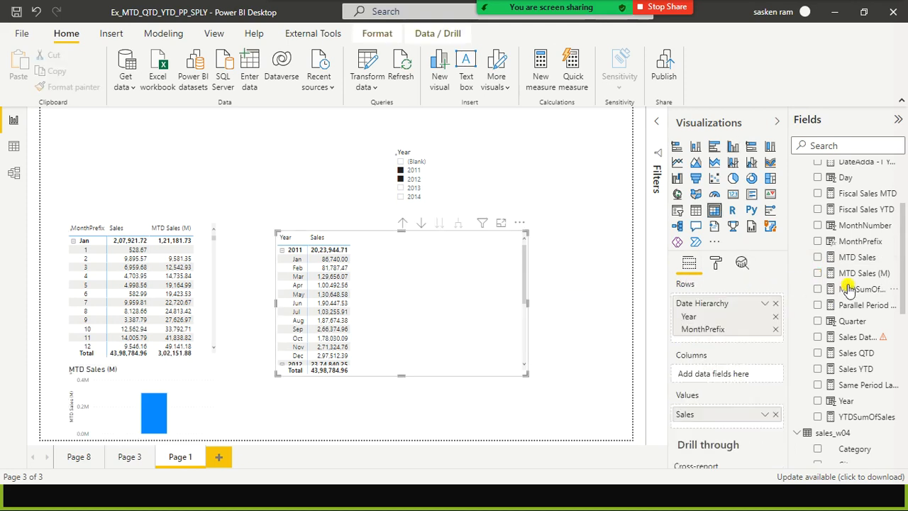
{"action": "left_click", "coordinate": [818, 274]}
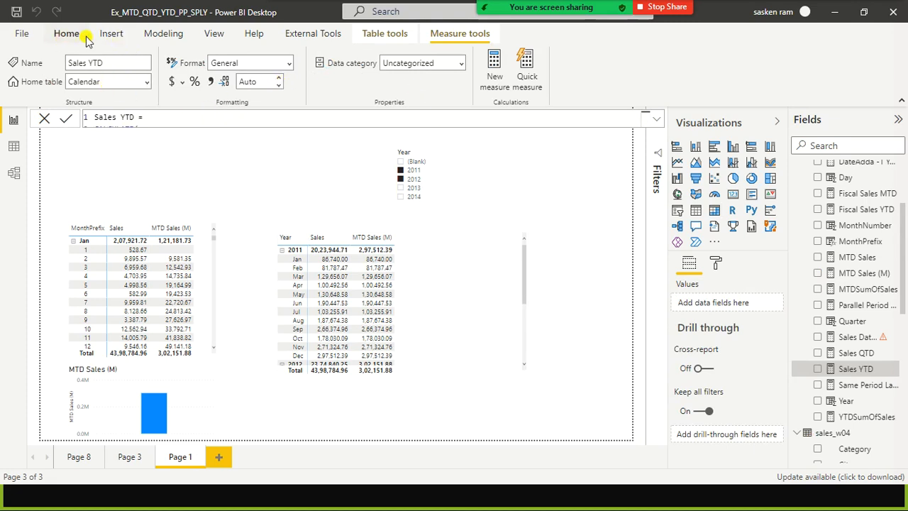
{"action": "left_click", "coordinate": [152, 39]}
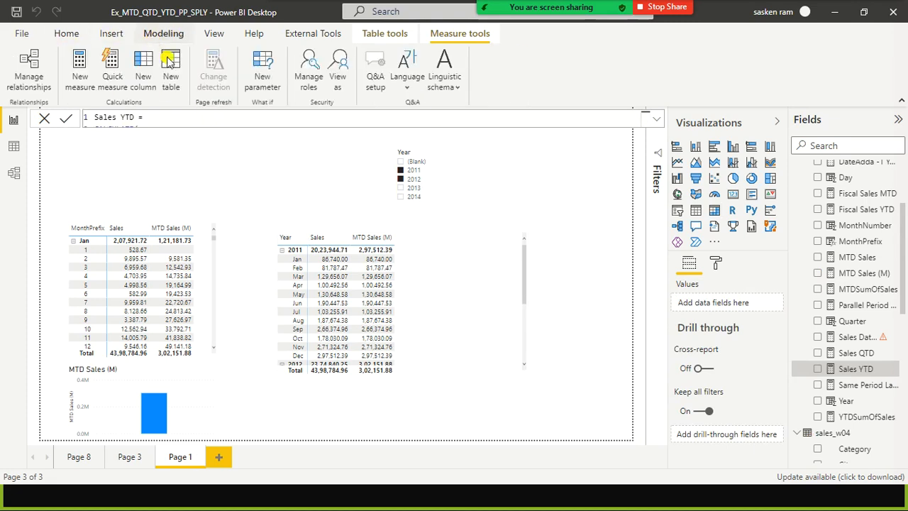
{"action": "left_click", "coordinate": [268, 88]}
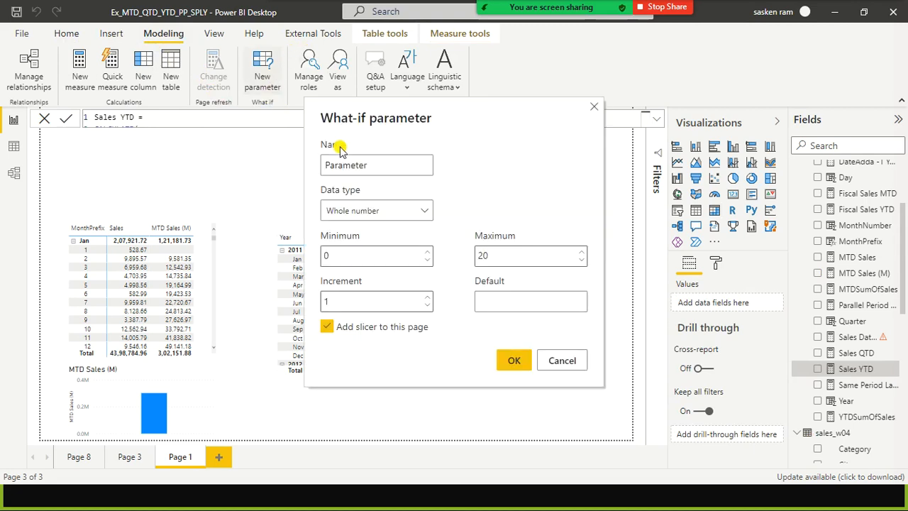
{"action": "left_click", "coordinate": [559, 367]}
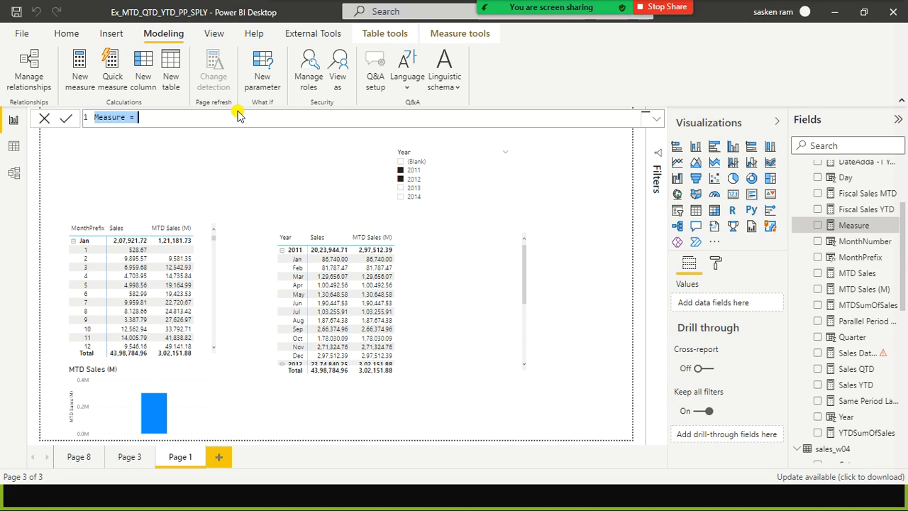
Step: Name the new Calendar measure YTD Sales (M) and start its formula with the CALCULATE function
{"action": "type", "text": "YTD Sales "}
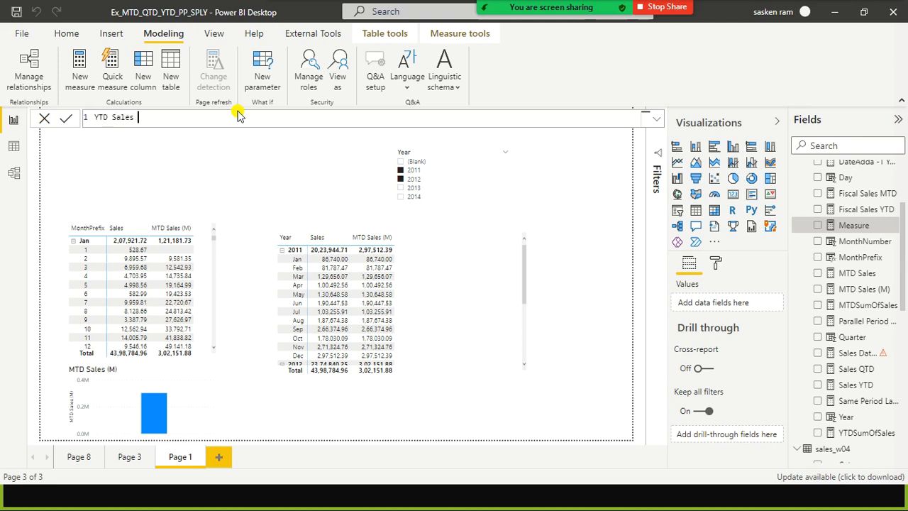
{"action": "type", "text": "(M) ="}
{"action": "type", "text": "cal"}
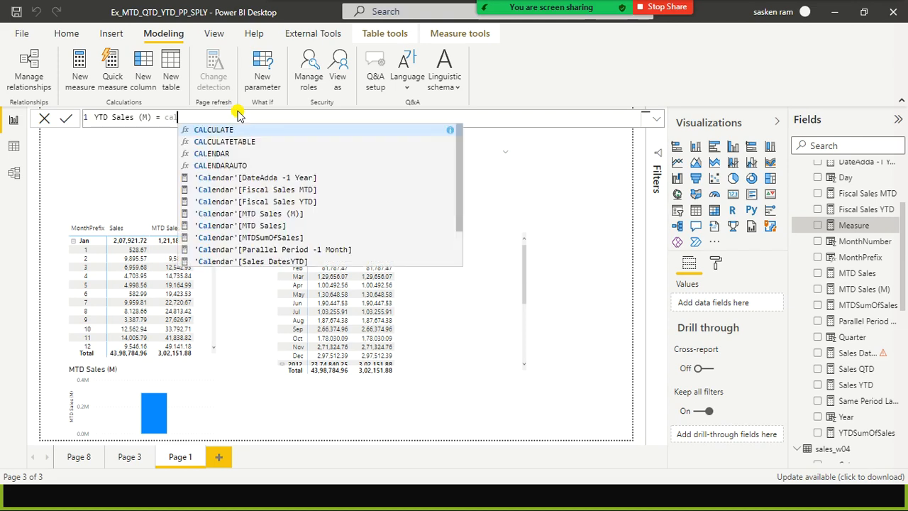
{"action": "key", "text": "Tab"}
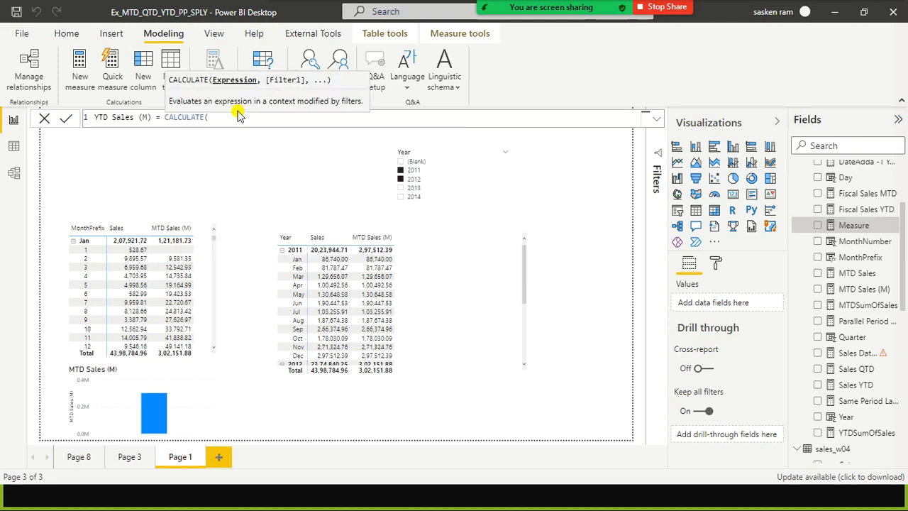
Step: Enter sum(sales_w04[Sales]) as the expression argument of CALCULATE in the YTD Sales (M) formula
{"action": "type", "text": "sum"}
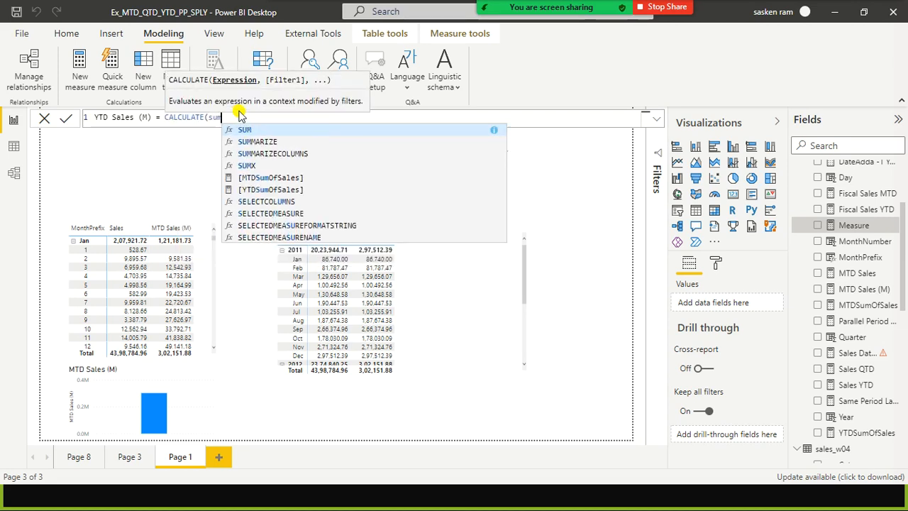
{"action": "type", "text": "(sa"}
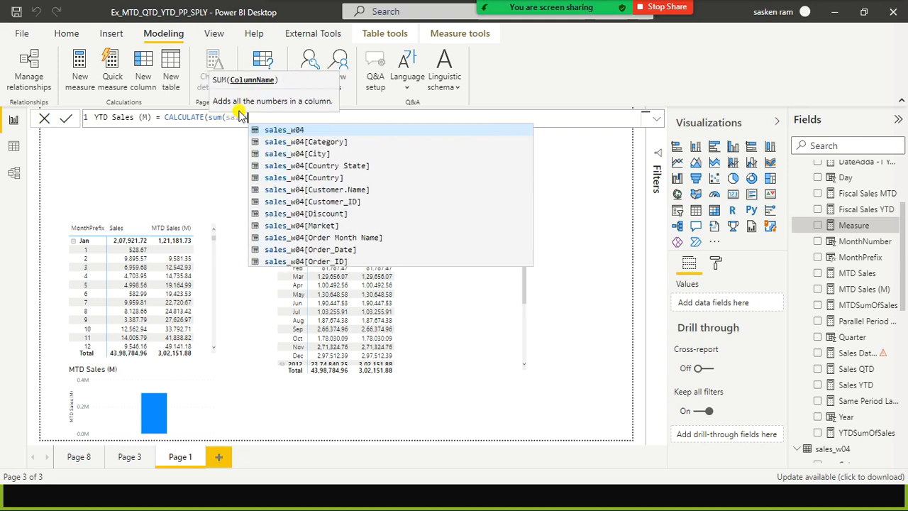
{"action": "key", "text": "Down"}
{"action": "key", "text": "Down"}
{"action": "key", "text": "Down"}
{"action": "key", "text": "Down"}
{"action": "key", "text": "Down"}
{"action": "key", "text": "Down"}
{"action": "key", "text": "Down"}
{"action": "key", "text": "Down"}
{"action": "key", "text": "Down"}
{"action": "key", "text": "Down"}
{"action": "key", "text": "Down"}
{"action": "key", "text": "Down"}
{"action": "key", "text": "Down"}
{"action": "key", "text": "Down"}
{"action": "key", "text": "Down"}
{"action": "key", "text": "Down"}
{"action": "key", "text": "Down"}
{"action": "key", "text": "Down"}
{"action": "key", "text": "Down"}
{"action": "key", "text": "Down"}
{"action": "key", "text": "Down"}
{"action": "key", "text": "Down"}
{"action": "key", "text": "Down"}
{"action": "key", "text": "Up"}
{"action": "key", "text": "Up"}
{"action": "key", "text": "Down"}
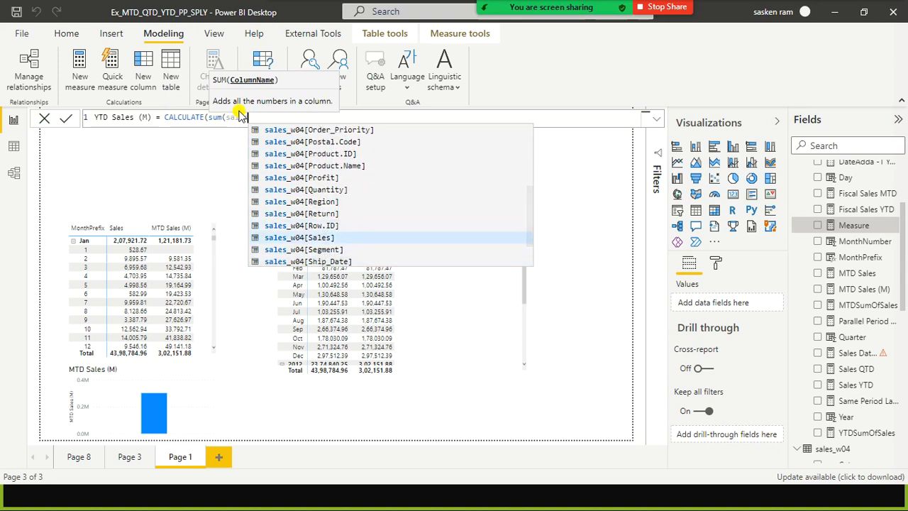
{"action": "key", "text": "Tab"}
{"action": "type", "text": ")"}
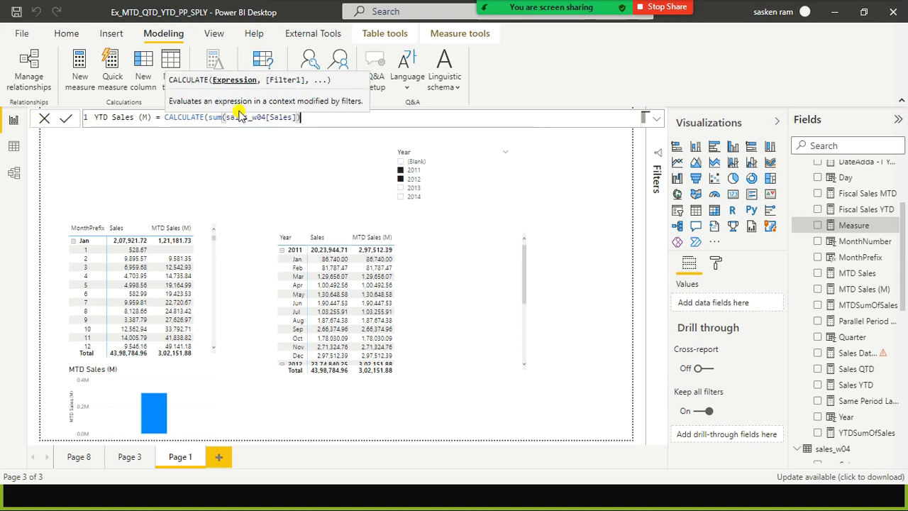
{"action": "type", "text": ","}
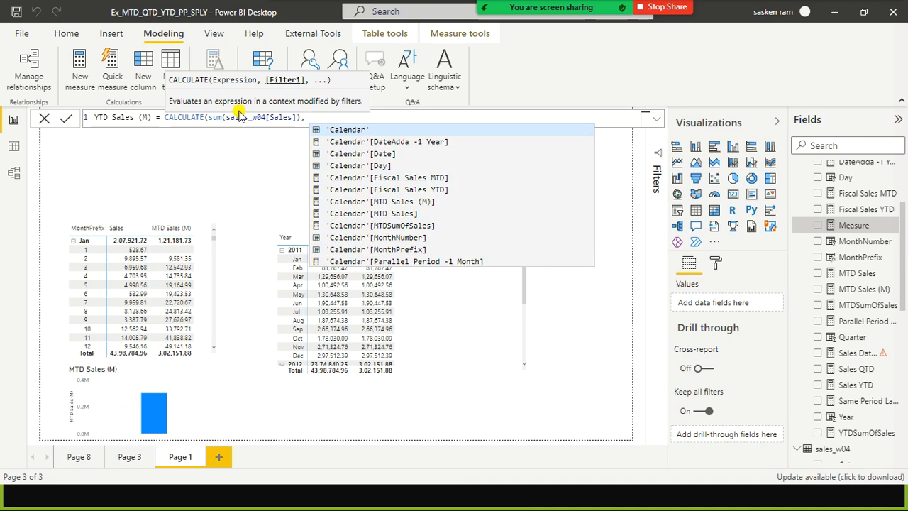
{"action": "type", "text": "datesy"}
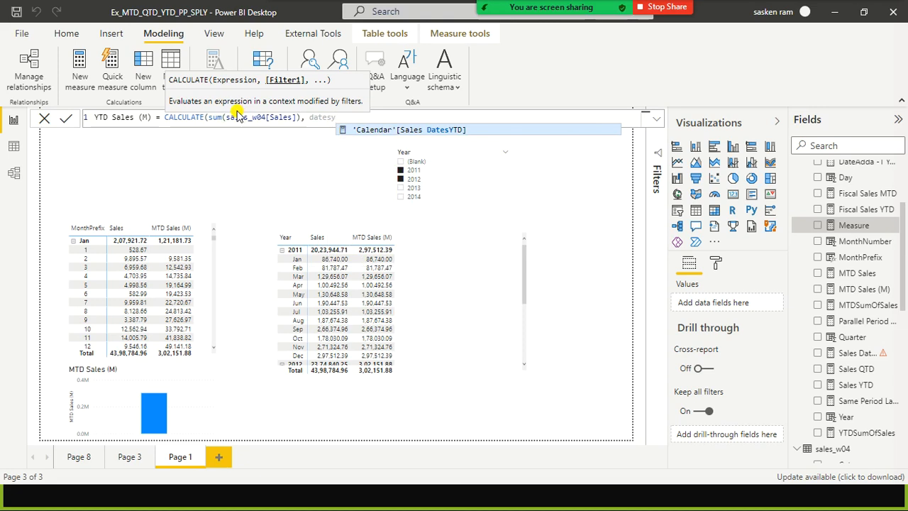
{"action": "key", "text": "BackSpace"}
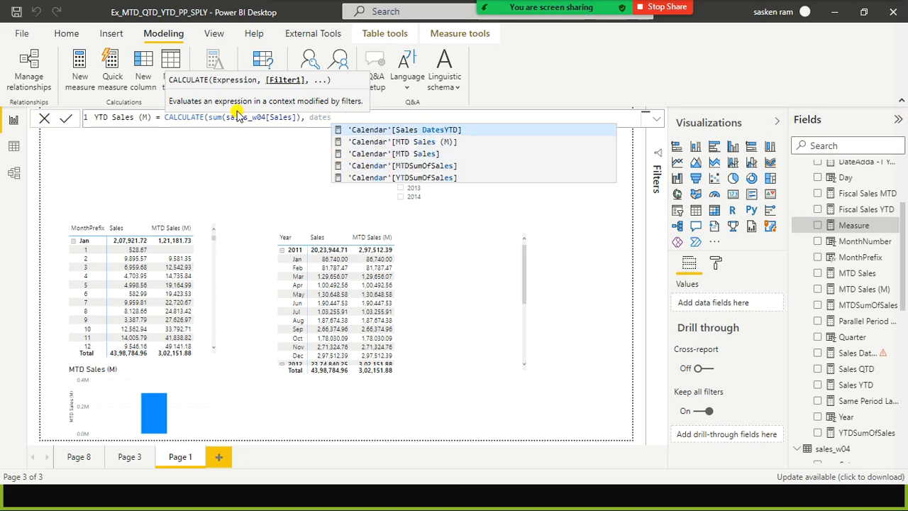
{"action": "type", "text": "ytd"}
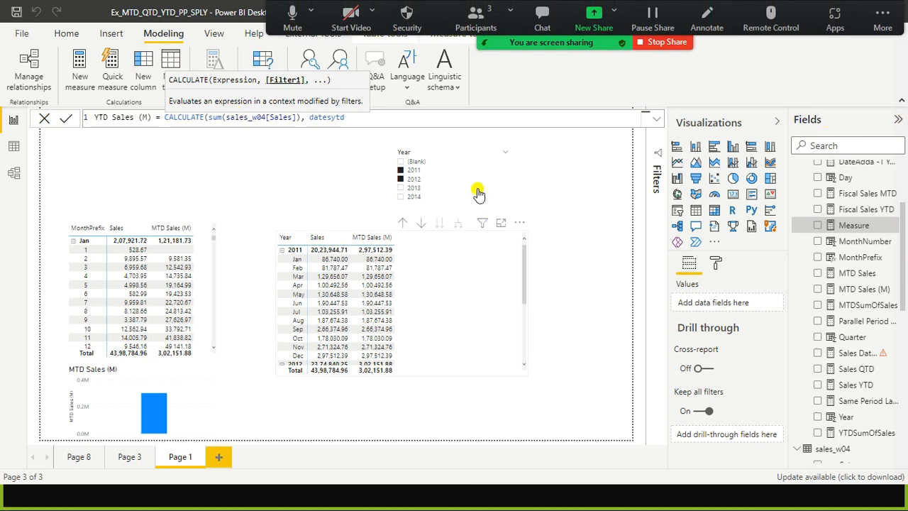
{"action": "key", "text": "BackSpace"}
{"action": "key", "text": "BackSpace"}
{"action": "key", "text": "BackSpace"}
{"action": "key", "text": "BackSpace"}
{"action": "key", "text": "BackSpace"}
{"action": "key", "text": "BackSpace"}
{"action": "key", "text": "BackSpace"}
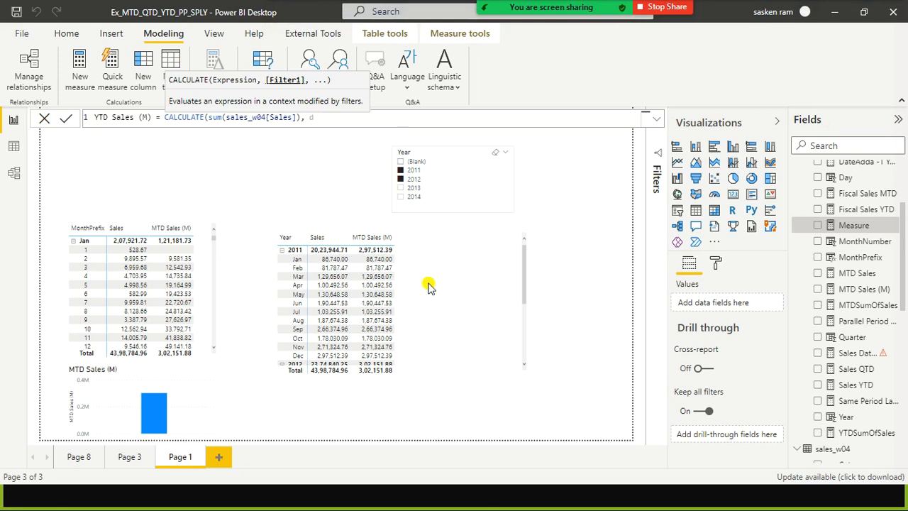
{"action": "key", "text": "BackSpace"}
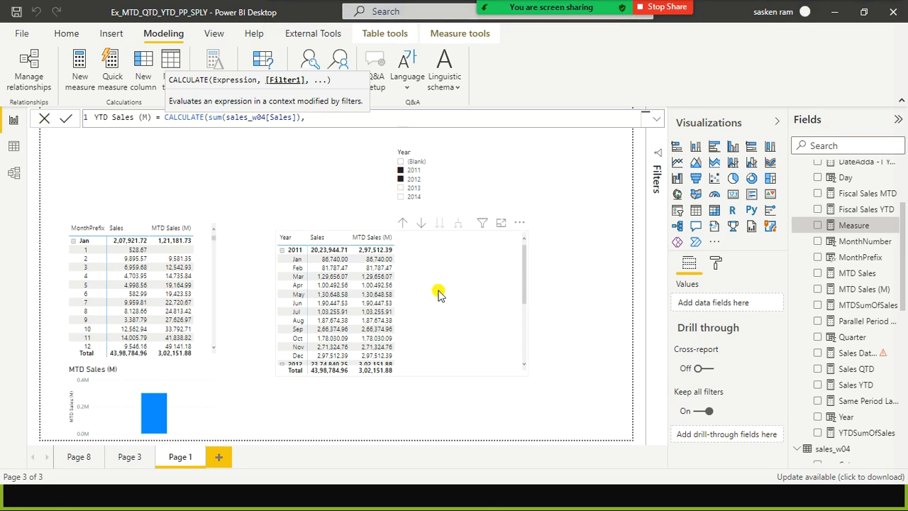
Step: Complete the YTD Sales (M) formula with DATESYTD('Calendar'[Date]) as the filter argument and commit the measure
{"action": "type", "text": "DE"}
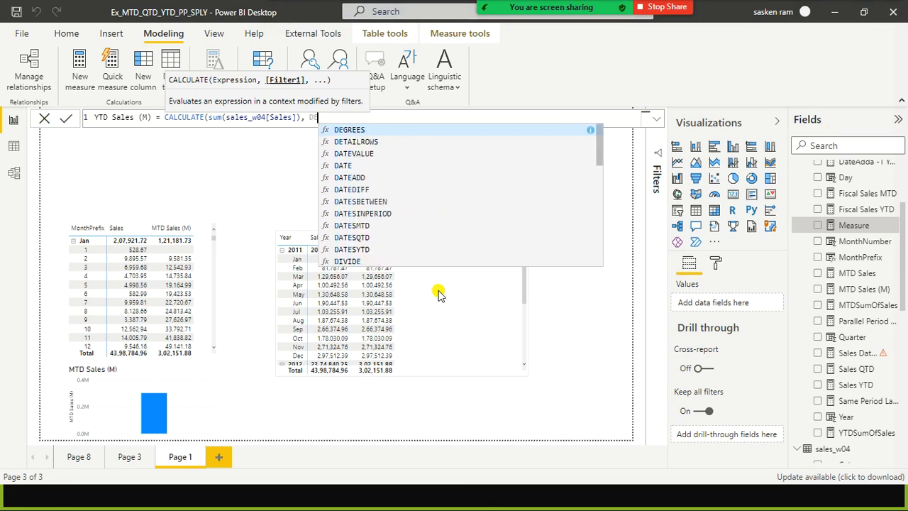
{"action": "key", "text": "BackSpace"}
{"action": "type", "text": "ATESY"}
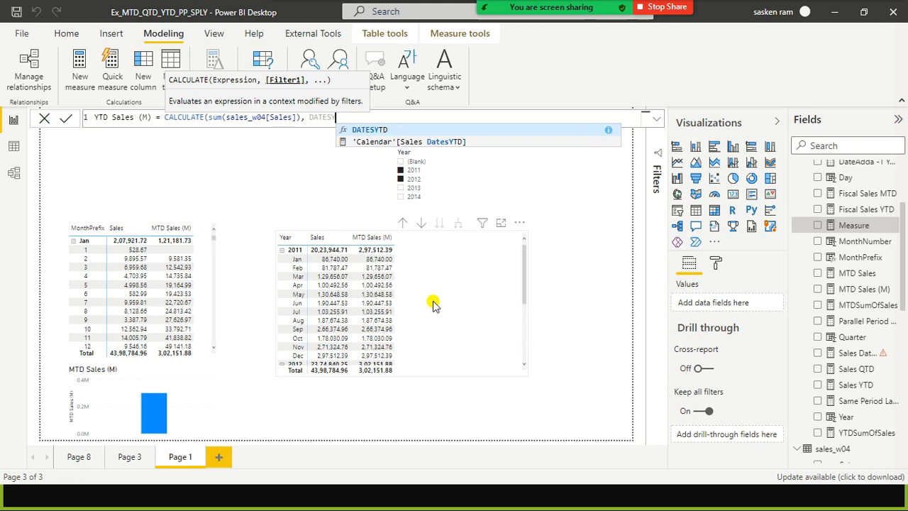
{"action": "left_click", "coordinate": [383, 130]}
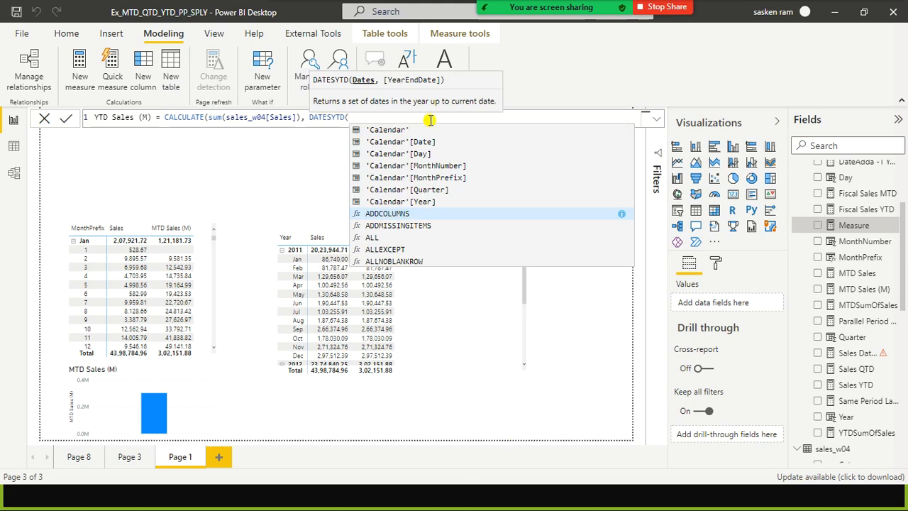
{"action": "type", "text": "CAL"}
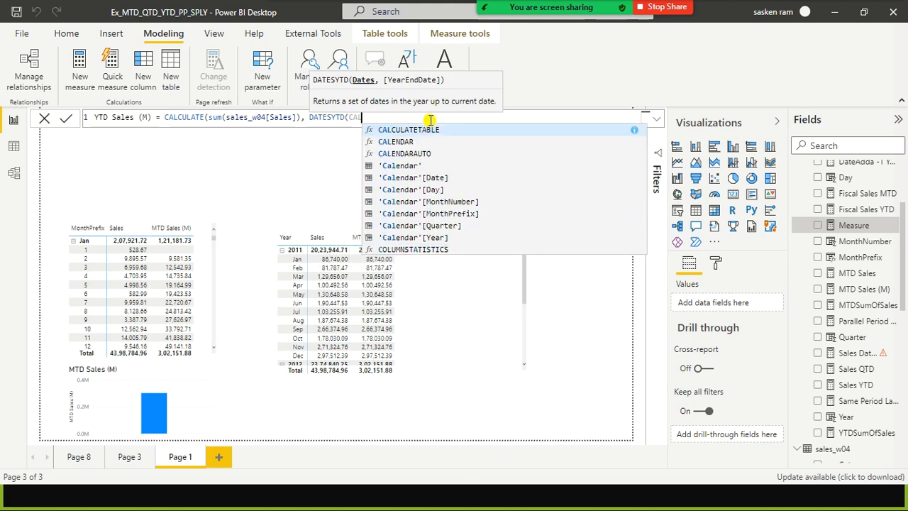
{"action": "left_click", "coordinate": [465, 180]}
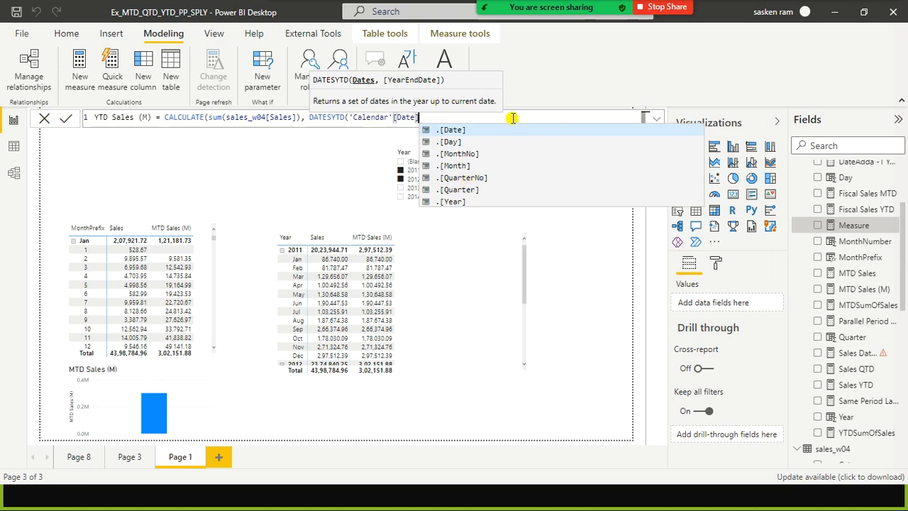
{"action": "type", "text": "))"}
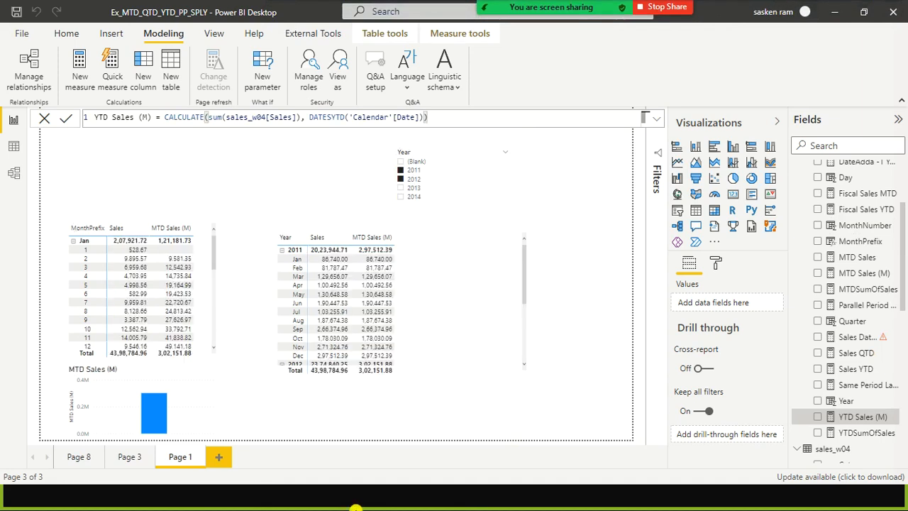
Step: Plot YTD Sales (M) in a new column chart and add the measure to the values of the Year and MonthPrefix matrix
{"action": "left_click", "coordinate": [819, 417]}
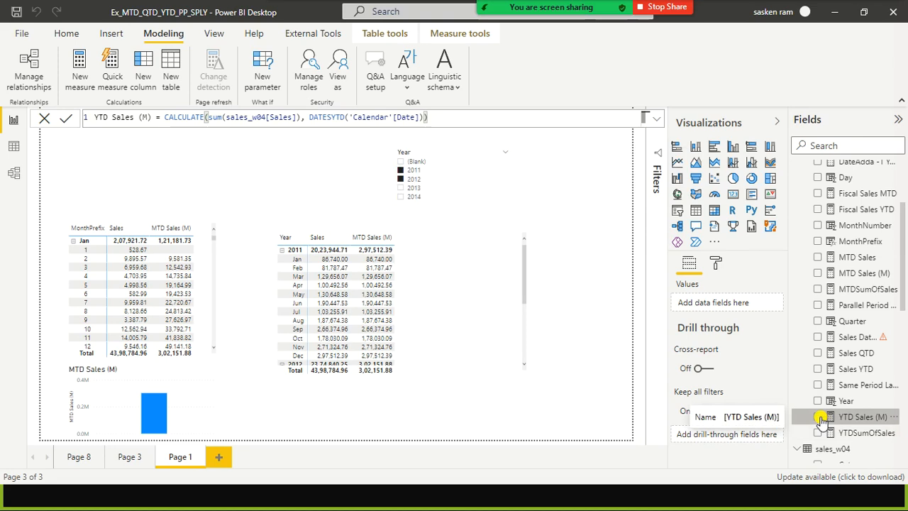
{"action": "left_click", "coordinate": [819, 417]}
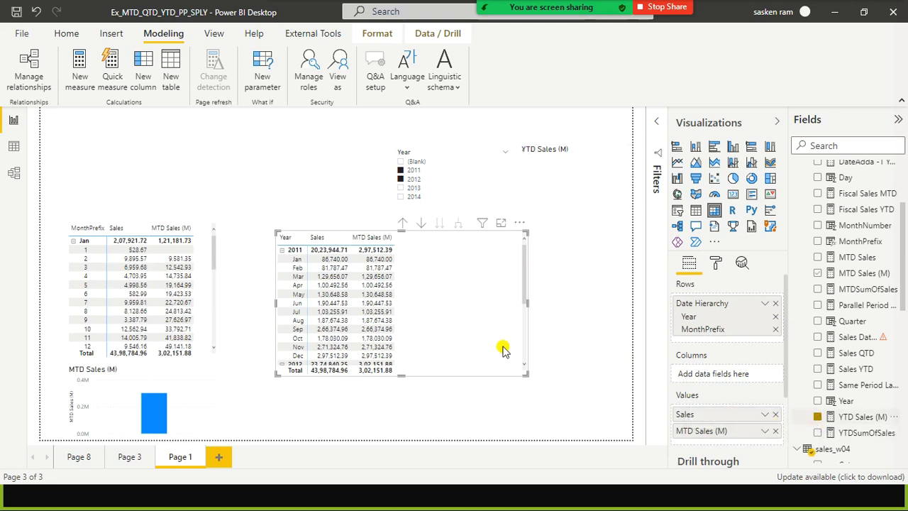
{"action": "left_click", "coordinate": [817, 417]}
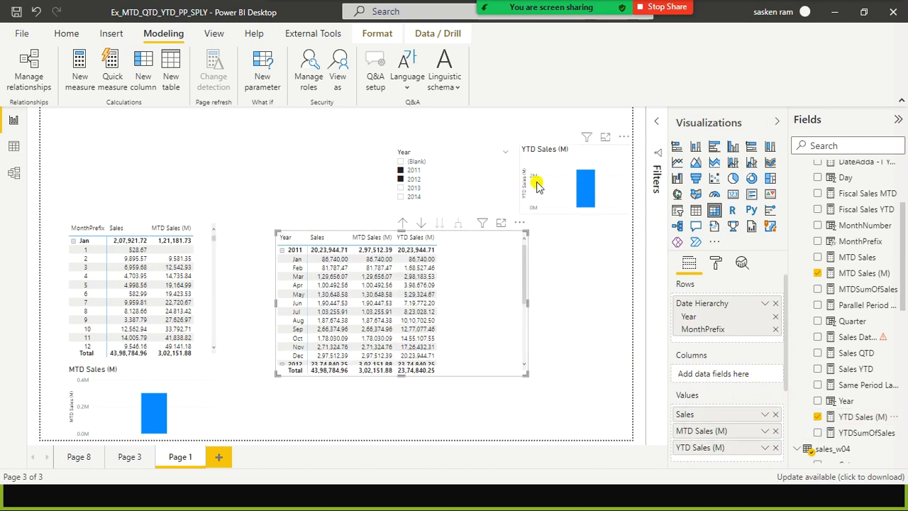
Step: Remove the YTD Sales (M) and MTD Sales (M) column charts from the report page
{"action": "left_click", "coordinate": [621, 137]}
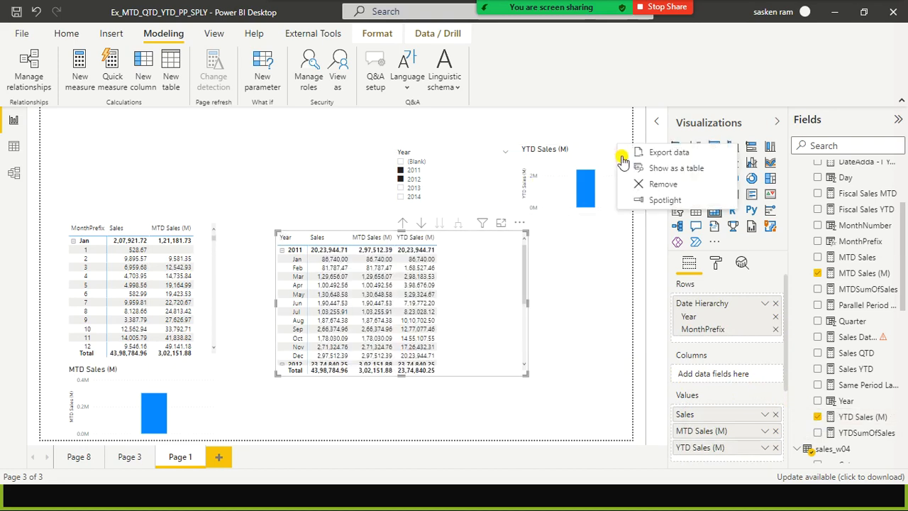
{"action": "left_click", "coordinate": [663, 183]}
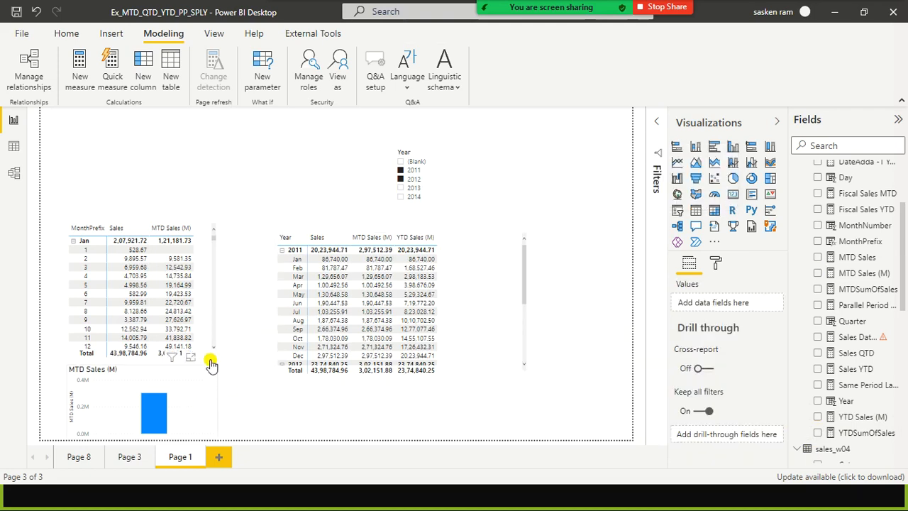
{"action": "left_click", "coordinate": [211, 363]}
{"action": "left_click", "coordinate": [209, 357]}
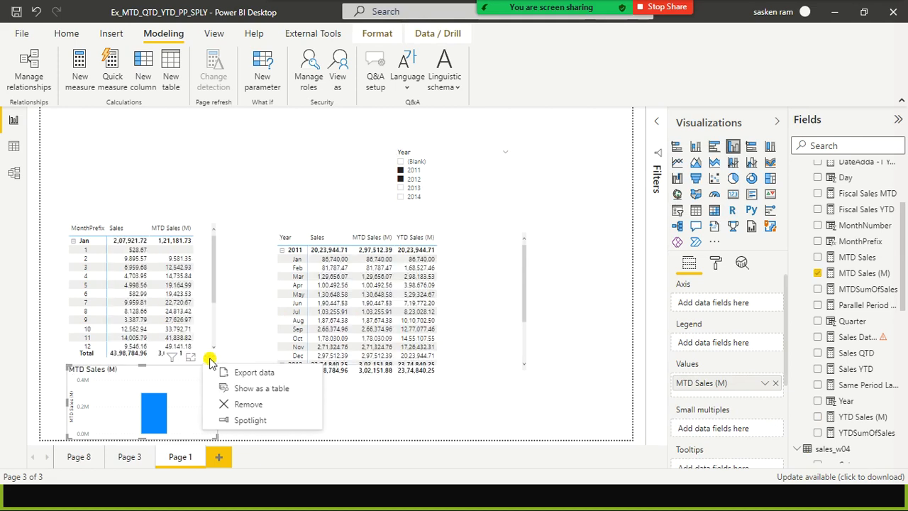
{"action": "left_click", "coordinate": [242, 403]}
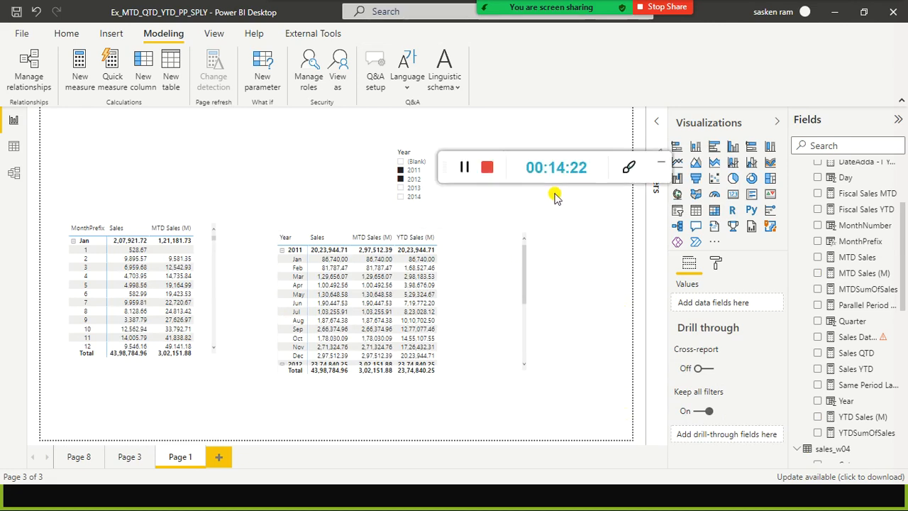
Step: Filter the Year slicer to 2011 alone to review its YTD values, and add 2012 back to the selection
{"action": "left_click", "coordinate": [402, 175]}
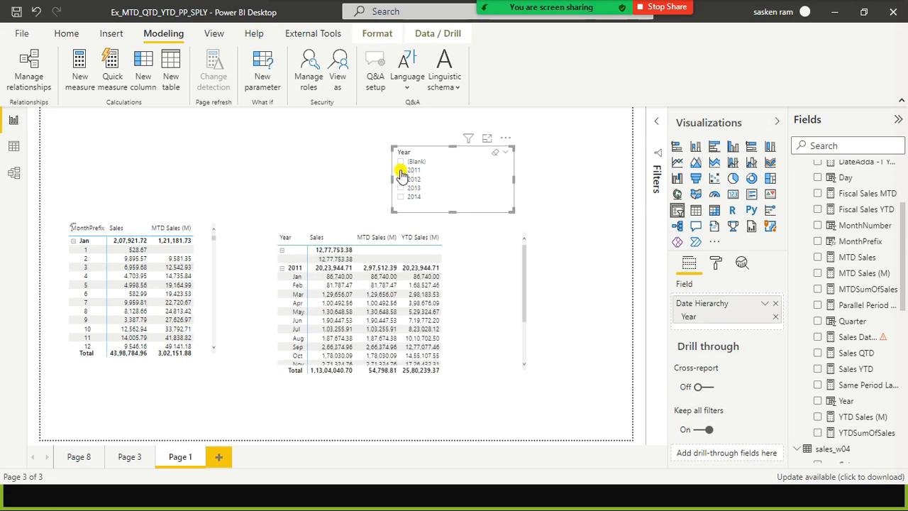
{"action": "left_click", "coordinate": [400, 171]}
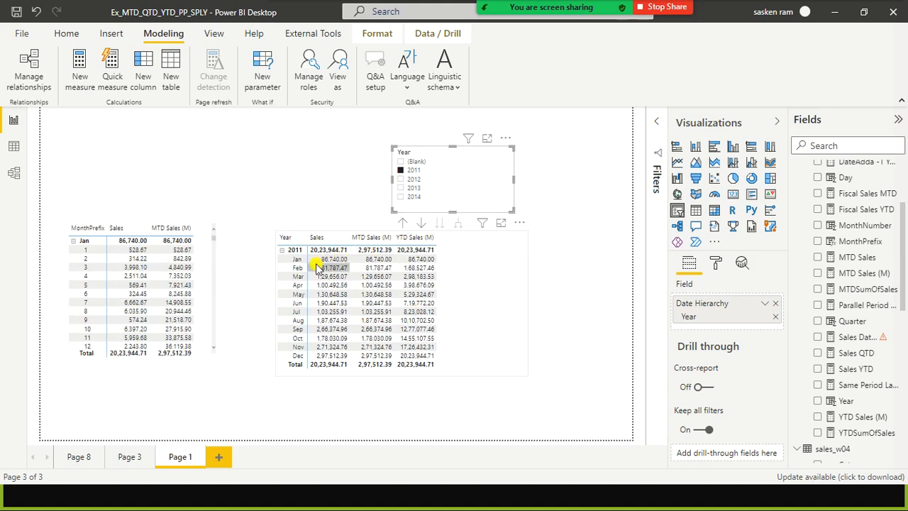
{"action": "mouse_move", "coordinate": [321, 264]}
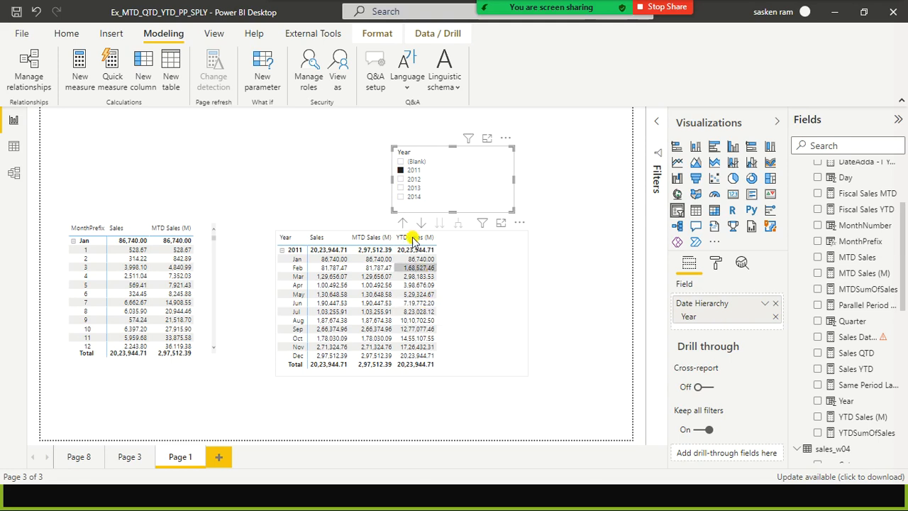
{"action": "left_click", "coordinate": [398, 178], "text": "ctrl"}
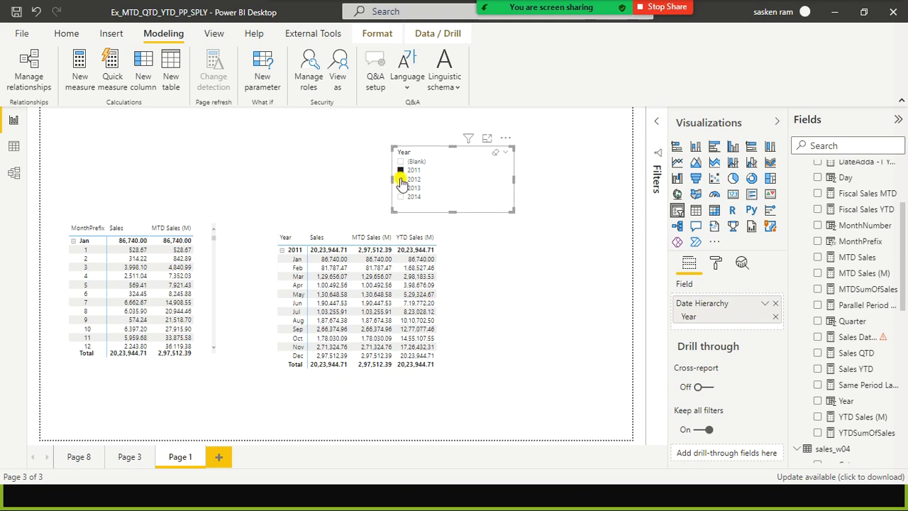
Step: Extend the Year and MonthPrefix matrix down to the page's lower edge and examine its 2011 and 2012 YTD values
{"action": "scroll", "coordinate": [457, 353], "scroll_direction": "down", "scroll_amount": 3}
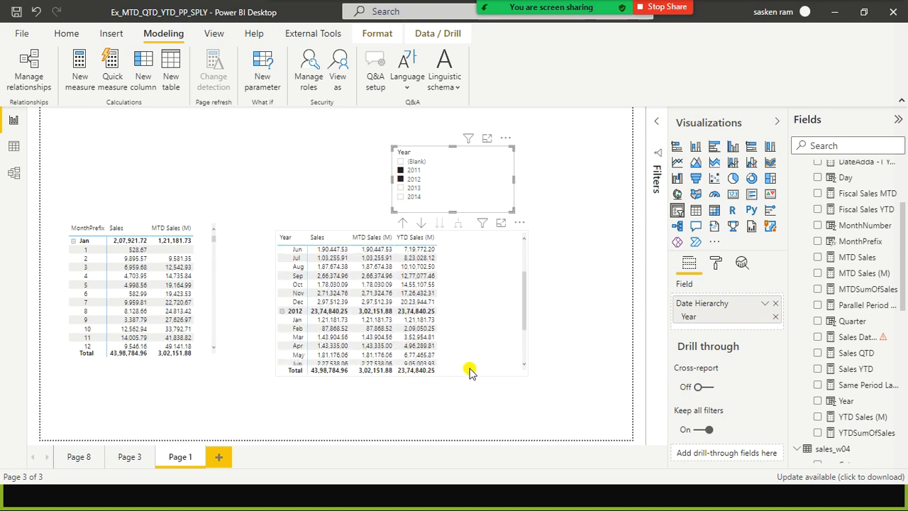
{"action": "left_click", "coordinate": [402, 376]}
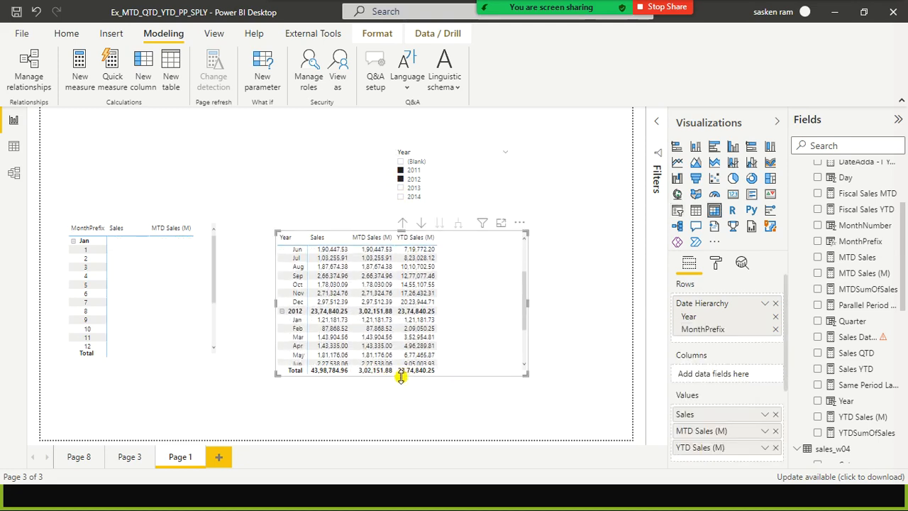
{"action": "left_click_drag", "start_coordinate": [402, 375], "coordinate": [406, 437]}
{"action": "scroll", "coordinate": [472, 305], "scroll_direction": "up", "scroll_amount": 3}
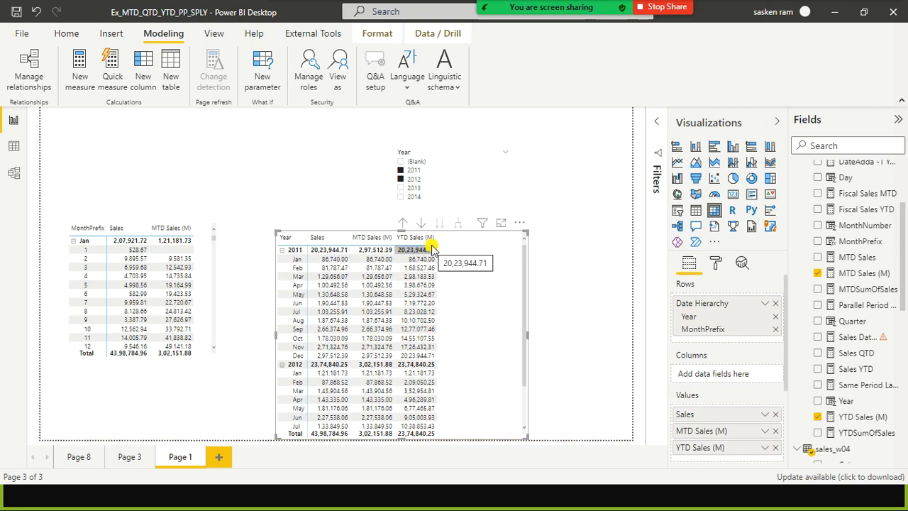
{"action": "scroll", "coordinate": [483, 326], "scroll_direction": "down", "scroll_amount": 3}
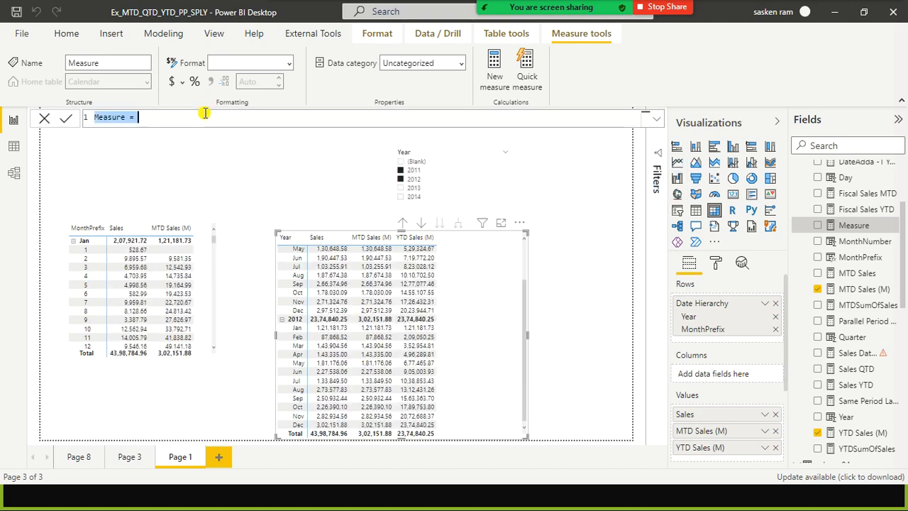
Step: Name the new Calendar measure YTD Sales TotalYtd and start its formula with the TOTALYTD function
{"action": "key", "text": "BackSpace"}
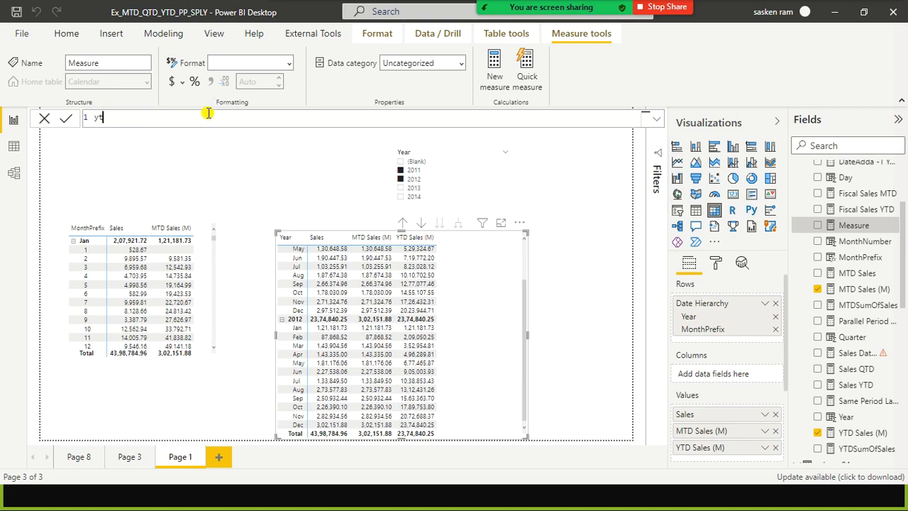
{"action": "type", "text": "qtd"}
{"action": "key", "text": "BackSpace"}
{"action": "key", "text": "BackSpace"}
{"action": "key", "text": "BackSpace"}
{"action": "type", "text": "qtd"}
{"action": "key", "text": "BackSpace"}
{"action": "key", "text": "BackSpace"}
{"action": "key", "text": "BackSpace"}
{"action": "type", "text": "ytd"}
{"action": "key", "text": "BackSpace"}
{"action": "key", "text": "BackSpace"}
{"action": "key", "text": "BackSpace"}
{"action": "type", "text": "YTD sales"}
{"action": "key", "text": "BackSpace"}
{"action": "key", "text": "BackSpace"}
{"action": "key", "text": "BackSpace"}
{"action": "key", "text": "BackSpace"}
{"action": "key", "text": "BackSpace"}
{"action": "type", "text": "Sales "}
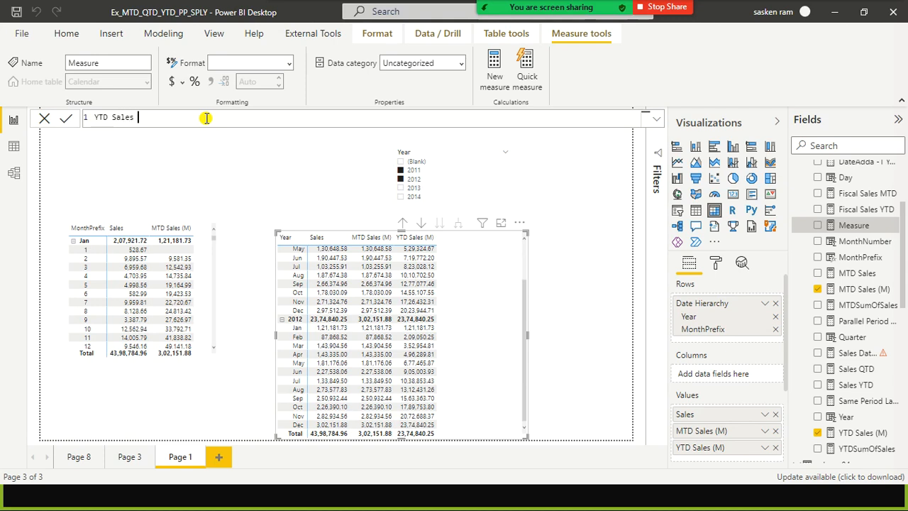
{"action": "type", "text": "TotalYtd = tota"}
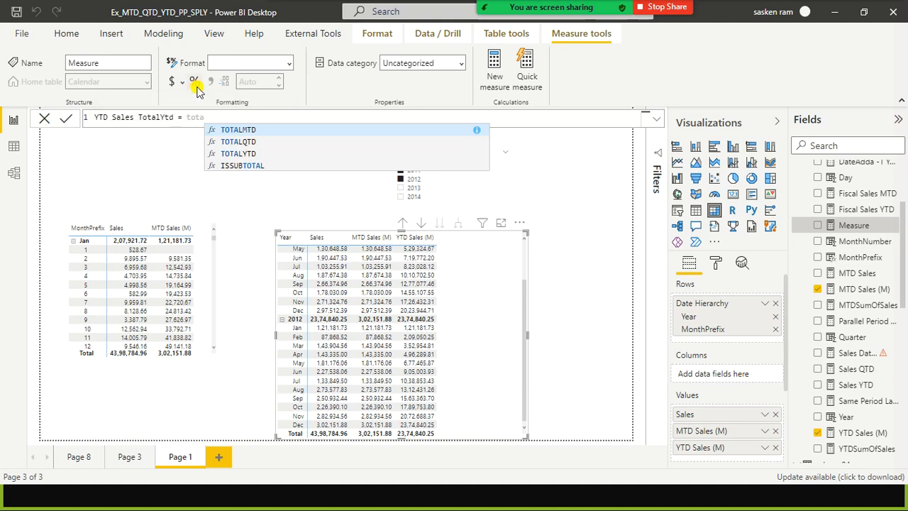
{"action": "key", "text": "Escape"}
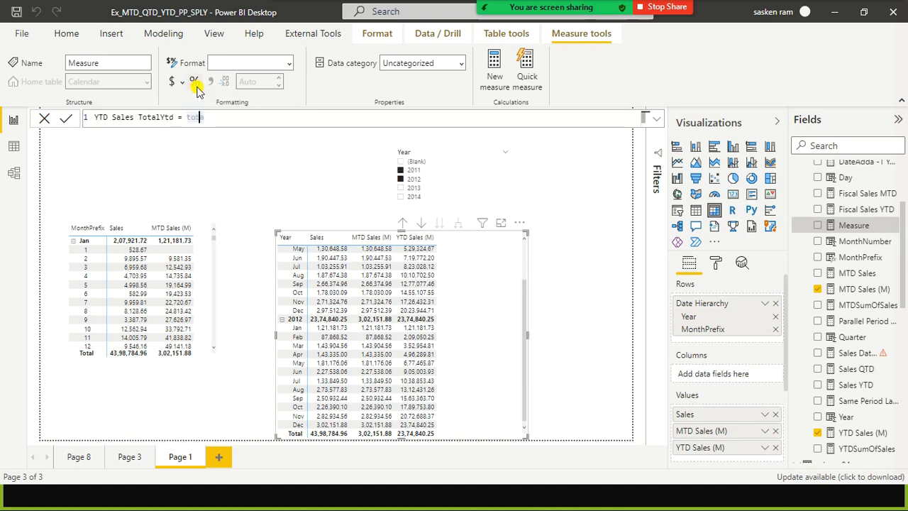
{"action": "type", "text": "ly"}
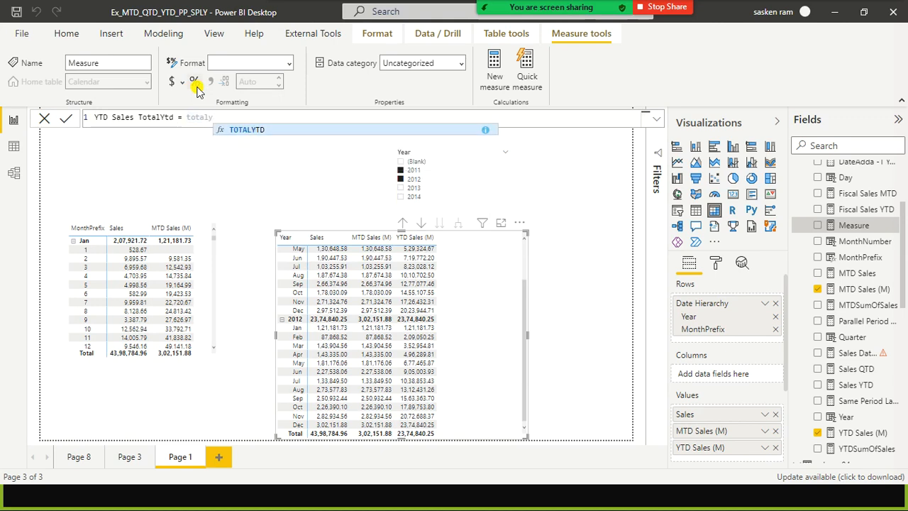
{"action": "key", "text": "Tab"}
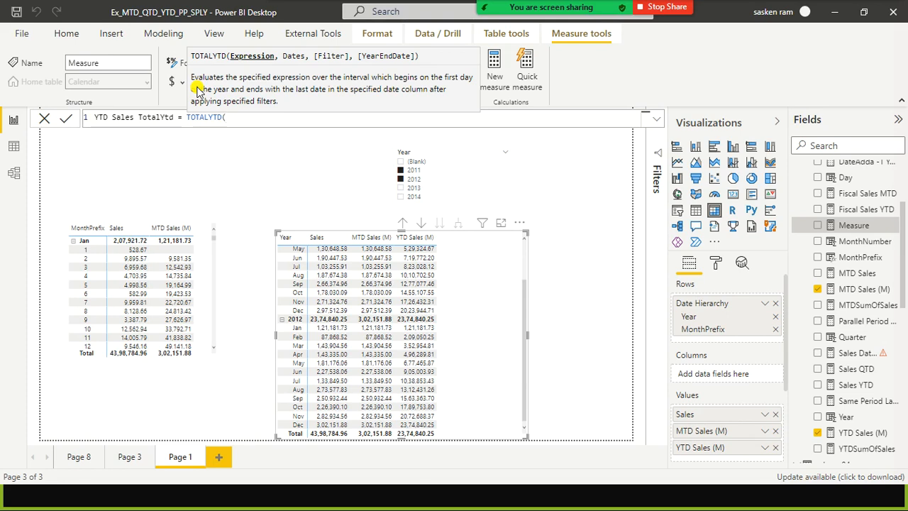
Step: Enter the sum of sales_w04[Sales] as the expression argument of TOTALYTD in the YTD Sales TotalYtd formula
{"action": "type", "text": "sum"}
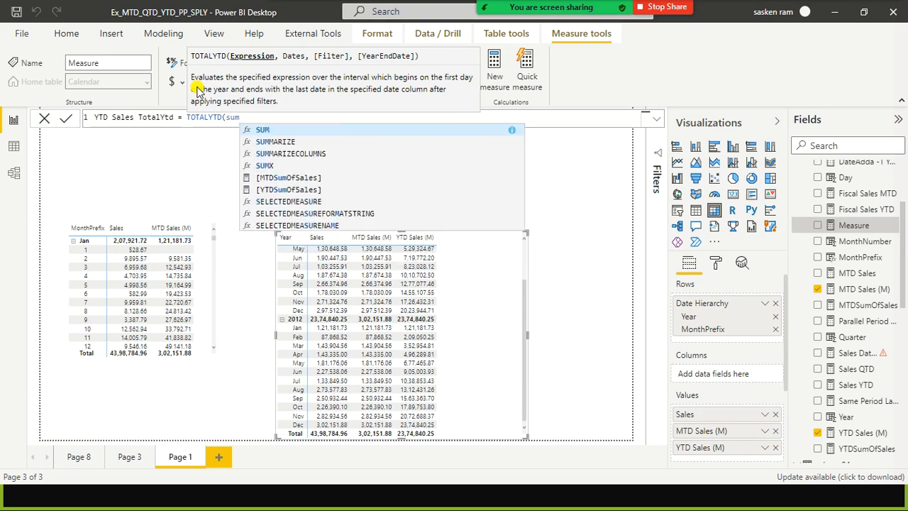
{"action": "type", "text": "("}
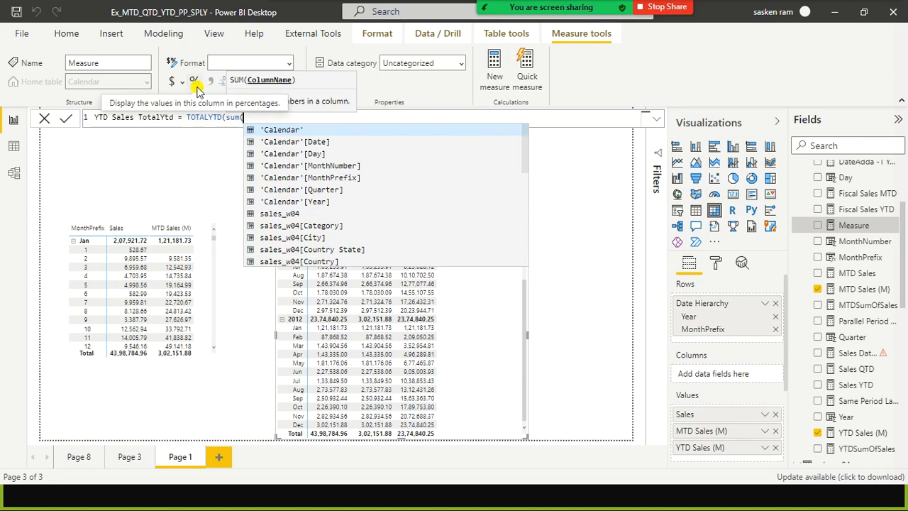
{"action": "type", "text": "sales"}
{"action": "key", "text": "Down"}
{"action": "key", "text": "Down"}
{"action": "key", "text": "Down"}
{"action": "key", "text": "Down"}
{"action": "key", "text": "Down"}
{"action": "key", "text": "Down"}
{"action": "key", "text": "Down"}
{"action": "key", "text": "Down"}
{"action": "key", "text": "Down"}
{"action": "key", "text": "Down"}
{"action": "key", "text": "Down"}
{"action": "key", "text": "Down"}
{"action": "key", "text": "Down"}
{"action": "key", "text": "Down"}
{"action": "key", "text": "Down"}
{"action": "key", "text": "Down"}
{"action": "key", "text": "Down"}
{"action": "key", "text": "Down"}
{"action": "key", "text": "Down"}
{"action": "key", "text": "Down"}
{"action": "key", "text": "Down"}
{"action": "key", "text": "Down"}
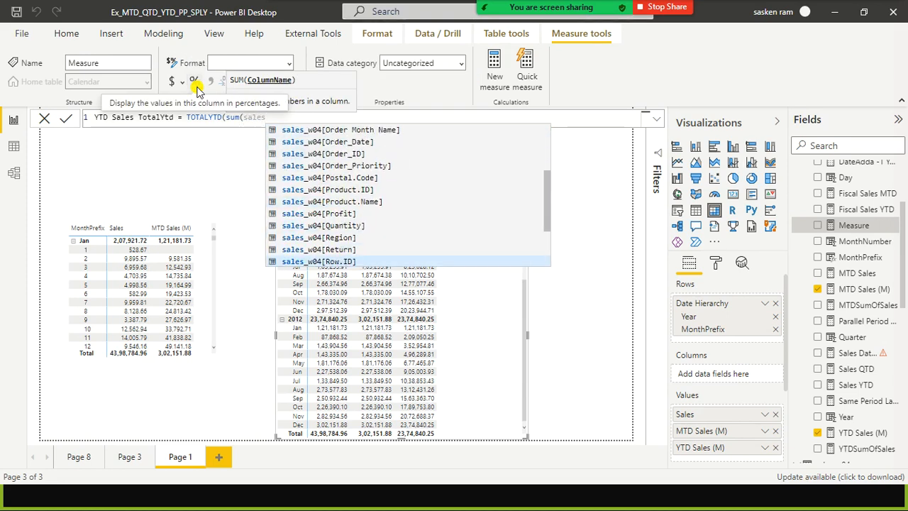
{"action": "key", "text": "Up"}
{"action": "key", "text": "Up"}
{"action": "key", "text": "Tab"}
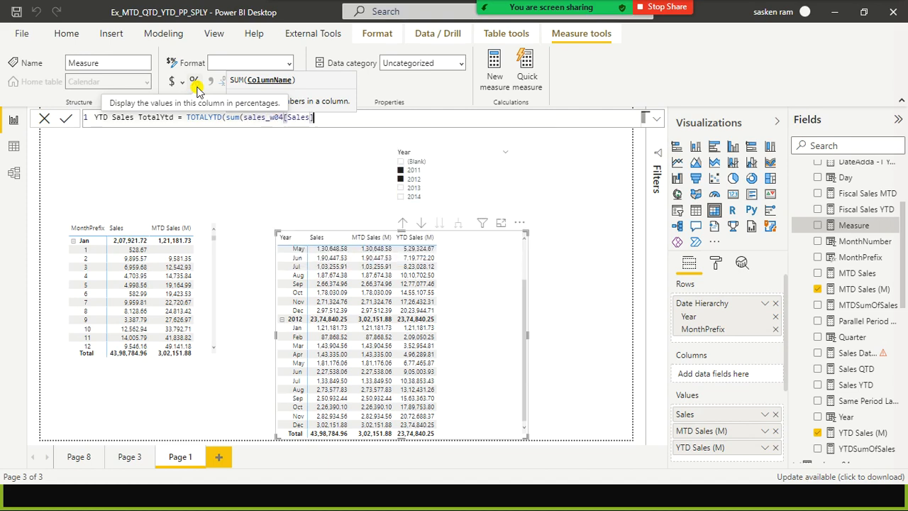
Step: Finish the TOTALYTD formula with 'Calendar'[Date] as its dates argument and add YTD Sales TotalYtd to the Year and MonthPrefix matrix
{"action": "type", "text": "), cal"}
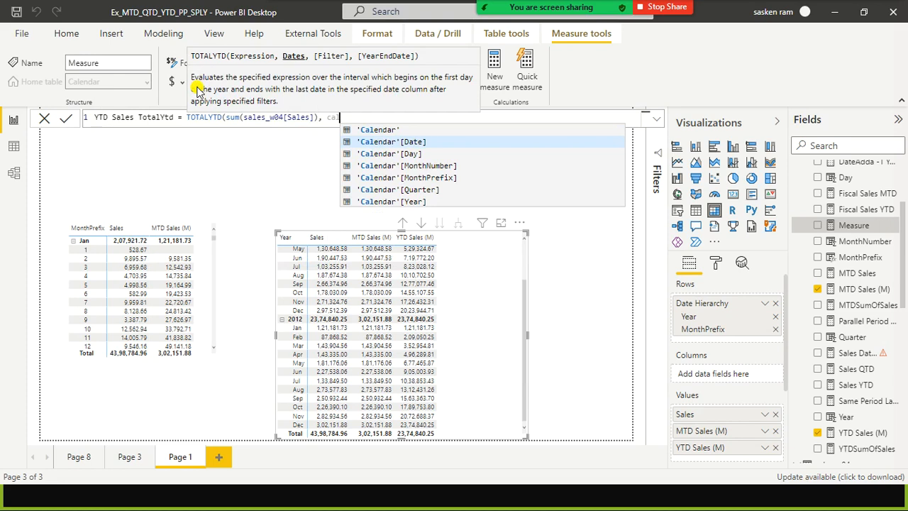
{"action": "key", "text": "Tab"}
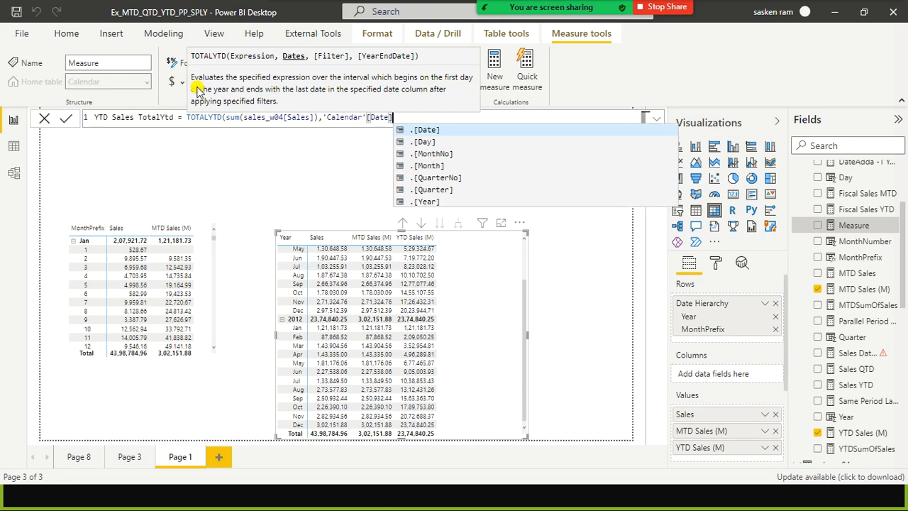
{"action": "type", "text": ")"}
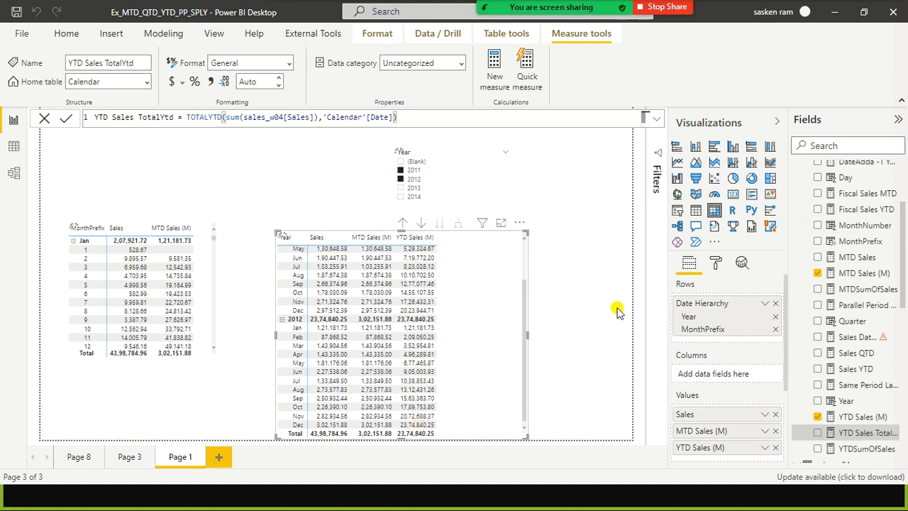
{"action": "left_click", "coordinate": [818, 433]}
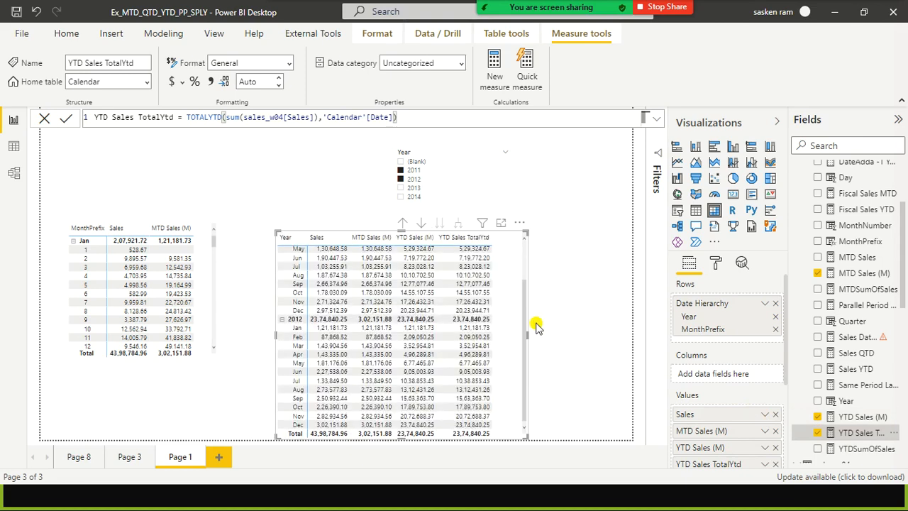
Step: Move the Year and MonthPrefix matrix up on the page and widen it to make room for another column
{"action": "left_click_drag", "start_coordinate": [515, 364], "coordinate": [495, 342]}
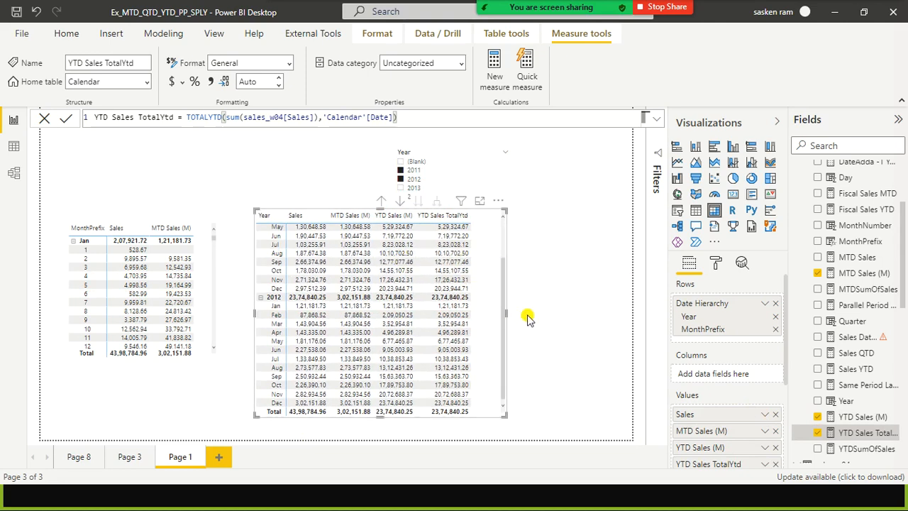
{"action": "left_click_drag", "start_coordinate": [506, 312], "coordinate": [576, 319]}
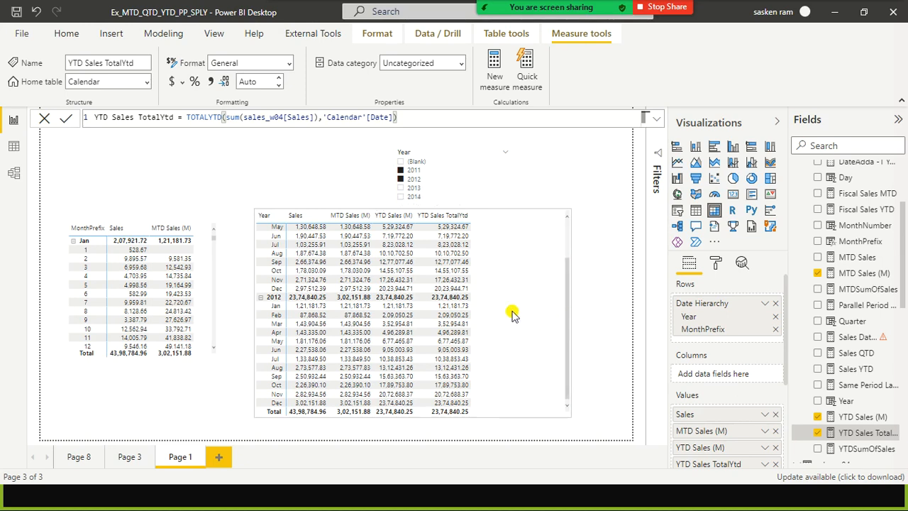
{"action": "scroll", "coordinate": [543, 284], "scroll_direction": "up", "scroll_amount": 3}
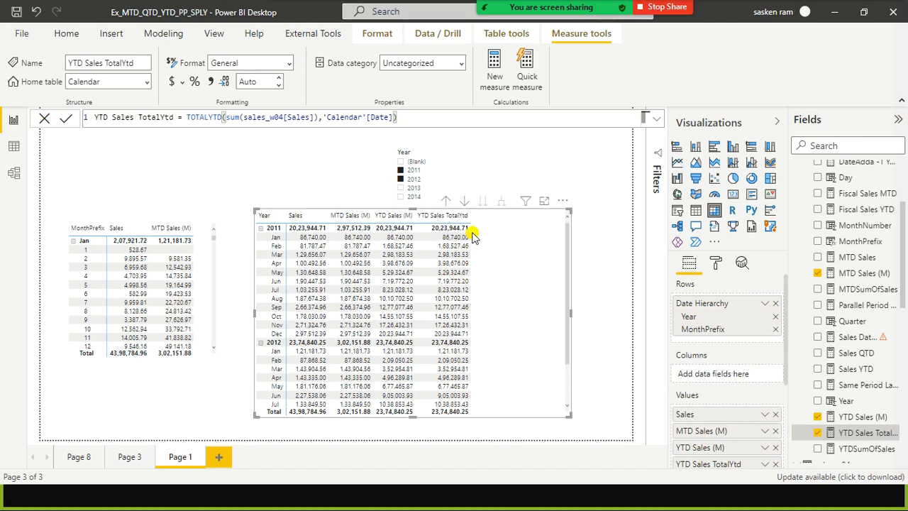
Step: Create a new Calendar measure from a copy of the whole YTD Sales TotalYtd formula
{"action": "left_click", "coordinate": [165, 33]}
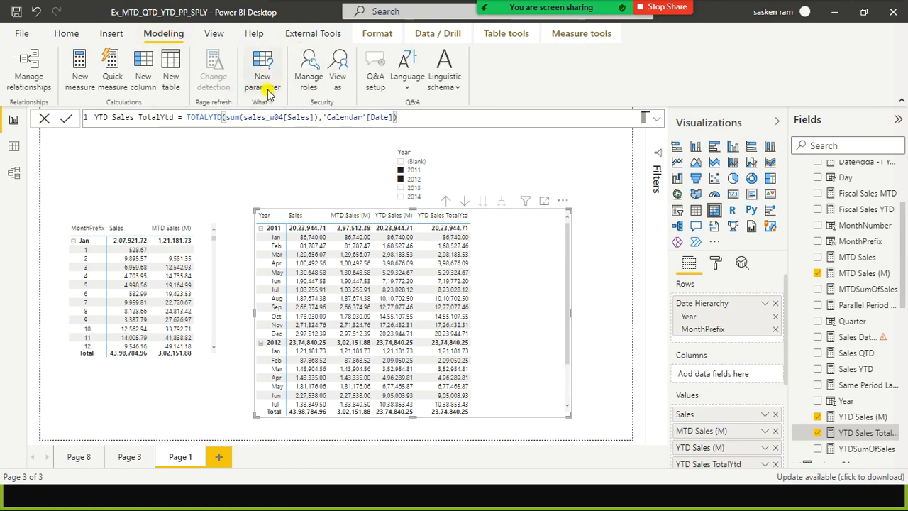
{"action": "left_click_drag", "start_coordinate": [409, 119], "coordinate": [20, 97]}
{"action": "key", "text": "ctrl+c"}
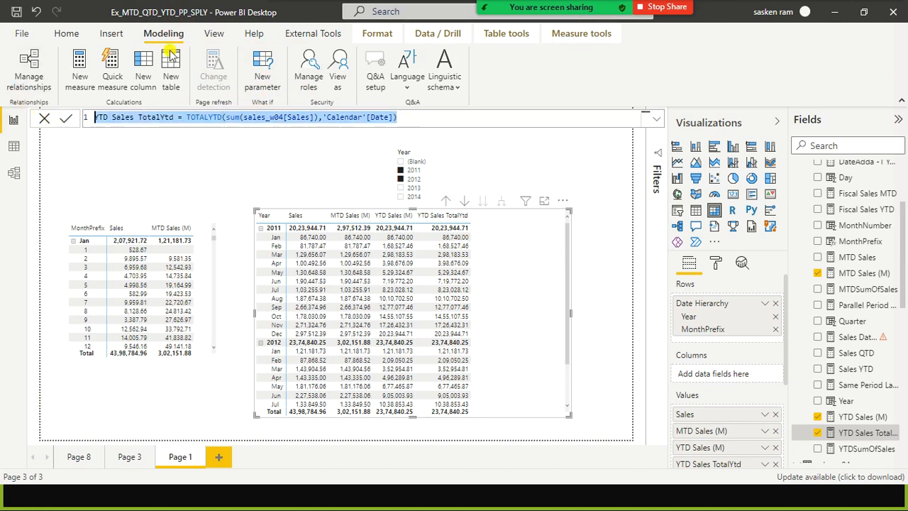
{"action": "left_click", "coordinate": [83, 81]}
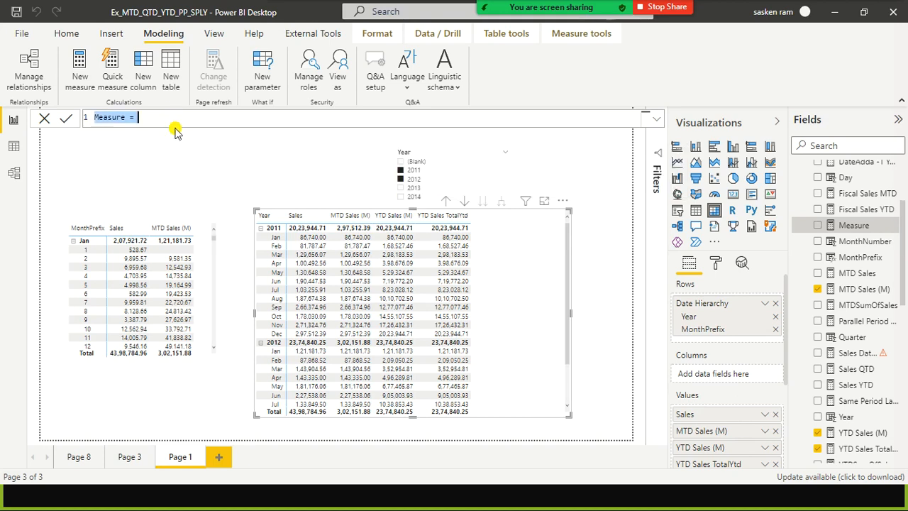
{"action": "key", "text": "ctrl+v"}
Step: Rename the copied measure in its formula to Fiscal YTD Sales (M)
{"action": "left_click", "coordinate": [116, 117]}
{"action": "left_click_drag", "start_coordinate": [139, 117], "coordinate": [161, 119]}
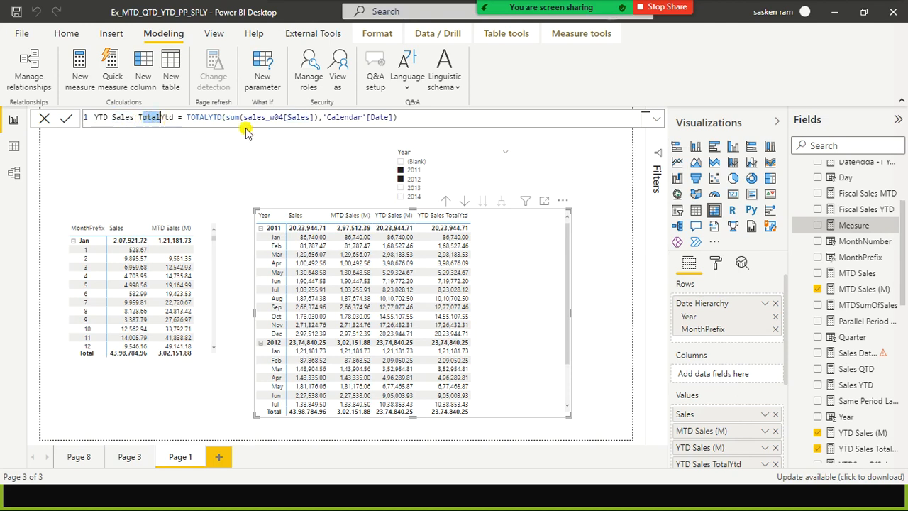
{"action": "type", "text": "Fiscal"}
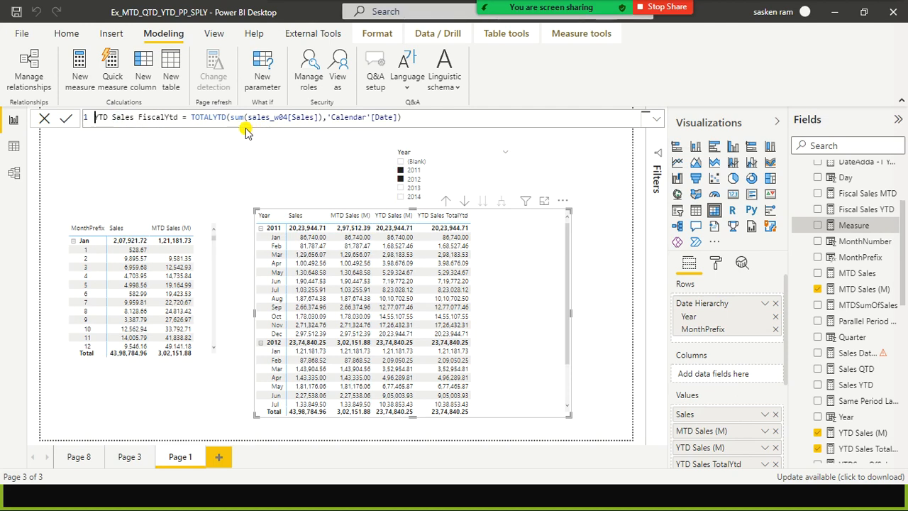
{"action": "type", "text": "Fscal"}
{"action": "key", "text": "BackSpace"}
{"action": "key", "text": "BackSpace"}
{"action": "key", "text": "BackSpace"}
{"action": "key", "text": "BackSpace"}
{"action": "key", "text": "BackSpace"}
{"action": "key", "text": "BackSpace"}
{"action": "type", "text": "Fiscal"}
{"action": "key", "text": "ctrl+Right"}
{"action": "key", "text": "ctrl+shift+Right"}
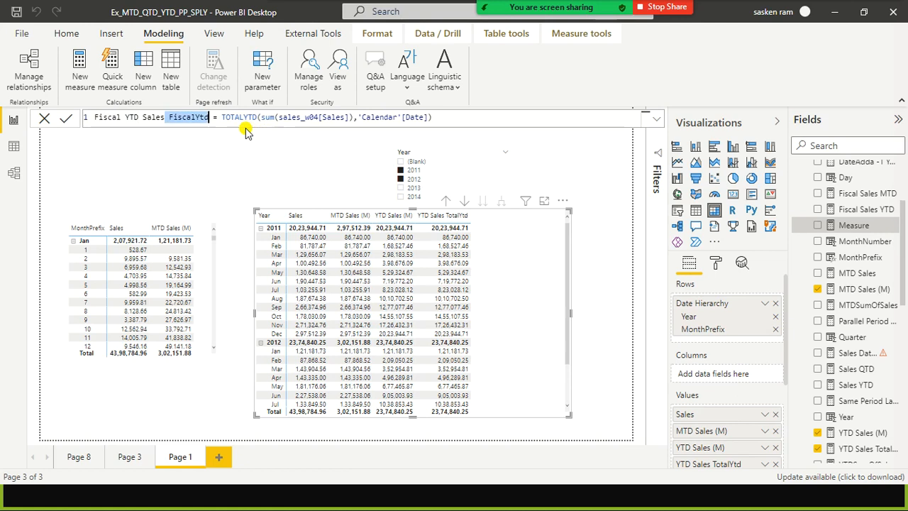
{"action": "key", "text": "BackSpace"}
{"action": "type", "text": "("}
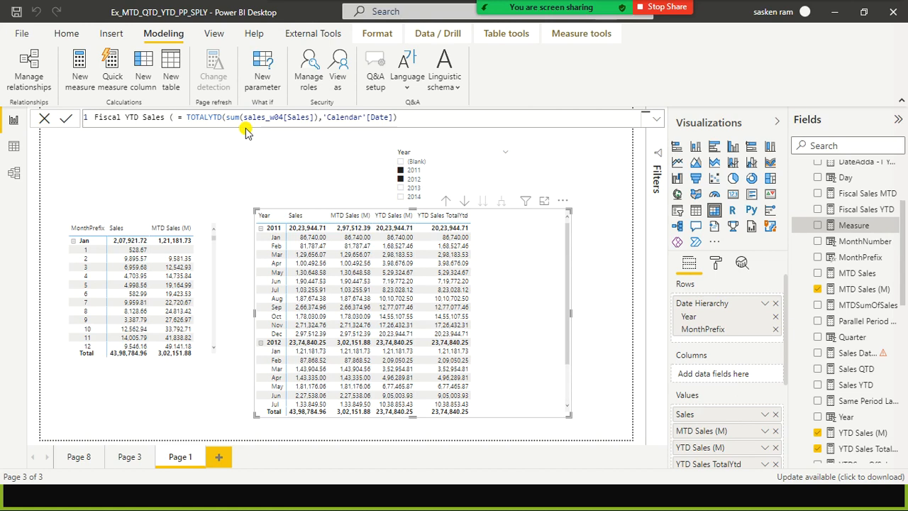
{"action": "type", "text": "M)"}
Step: Add "03/31" as the year-end argument of TOTALYTD in the Fiscal YTD Sales (M) formula and commit the measure
{"action": "key", "text": "Right"}
{"action": "key", "text": "Right"}
{"action": "key", "text": "Right"}
{"action": "key", "text": "Right"}
{"action": "key", "text": "Right"}
{"action": "key", "text": "Right"}
{"action": "key", "text": "Right"}
{"action": "key", "text": "Right"}
{"action": "key", "text": "Right"}
{"action": "key", "text": "Right"}
{"action": "key", "text": "ctrl+shift+Left"}
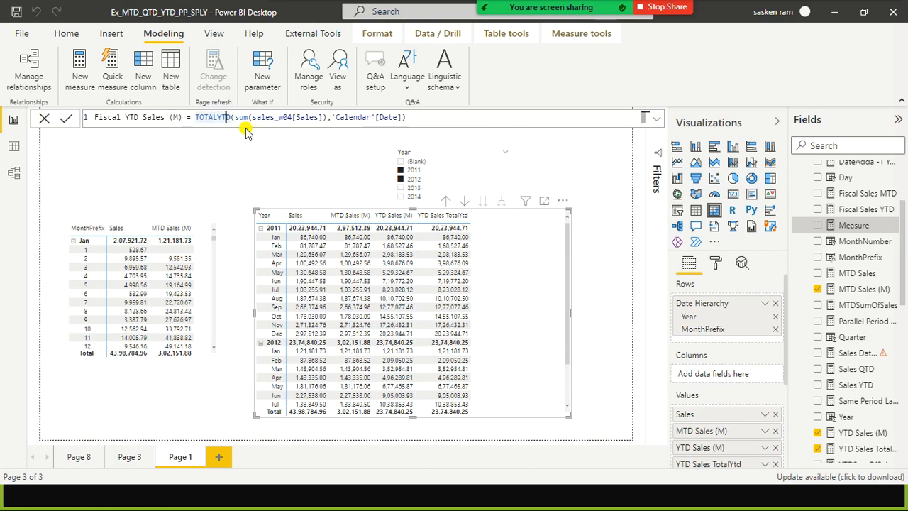
{"action": "key", "text": "End"}
{"action": "key", "text": "Left"}
{"action": "type", "text": ", "}
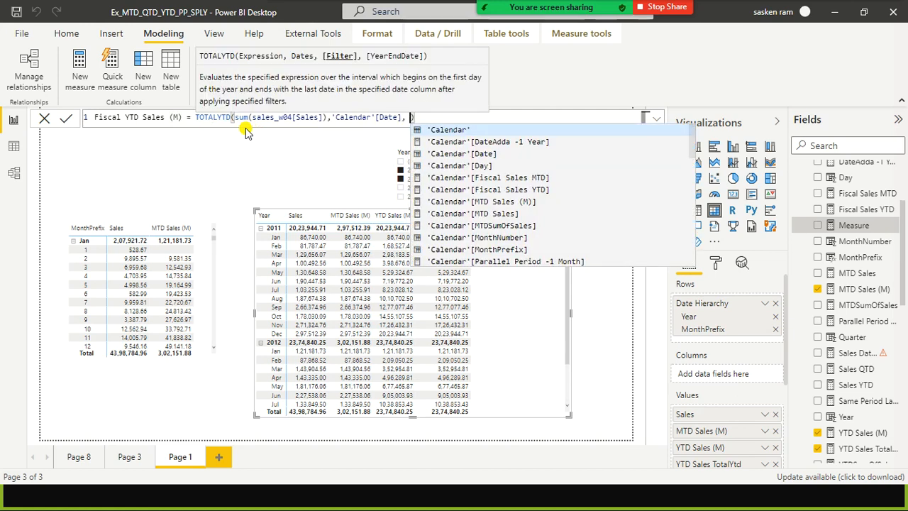
{"action": "type", "text": "\"03/31"}
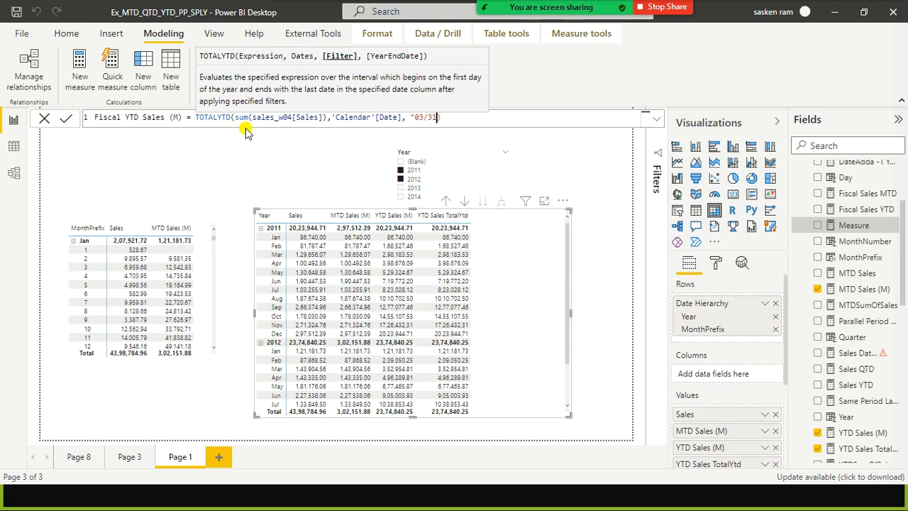
{"action": "type", "text": "\""}
{"action": "type", "text": "\")"}
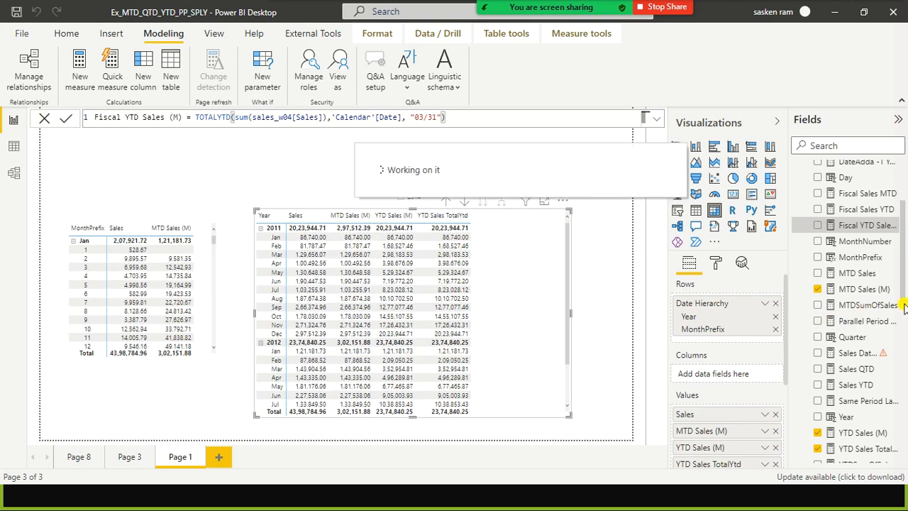
Step: Add Fiscal YTD Sales (M) to the Year and MonthPrefix matrix and move the matrix further up the page
{"action": "scroll", "coordinate": [902, 305], "scroll_direction": "down", "scroll_amount": 3}
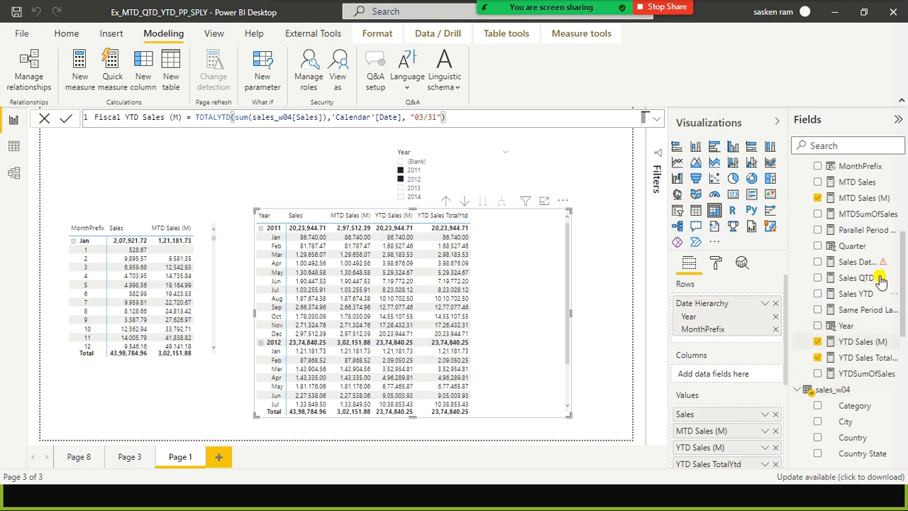
{"action": "scroll", "coordinate": [880, 280], "scroll_direction": "up", "scroll_amount": 1}
{"action": "scroll", "coordinate": [879, 280], "scroll_direction": "up", "scroll_amount": 8}
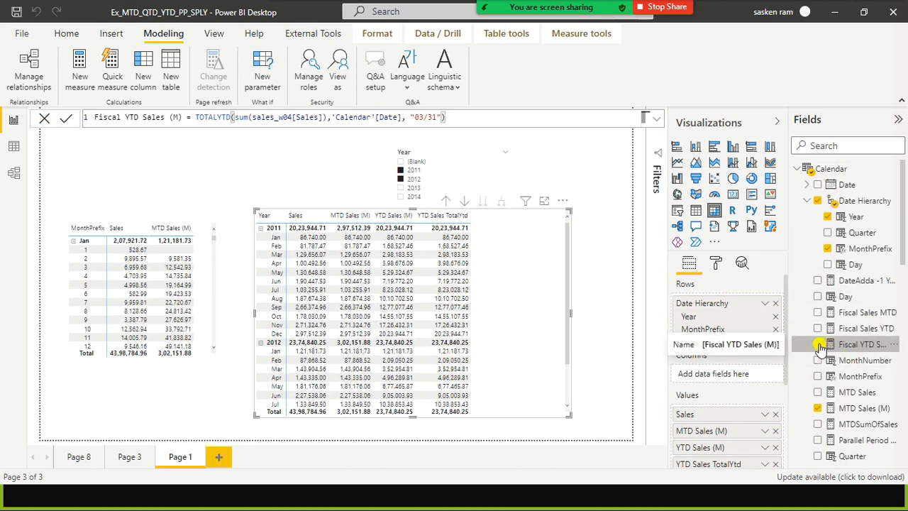
{"action": "left_click", "coordinate": [818, 345]}
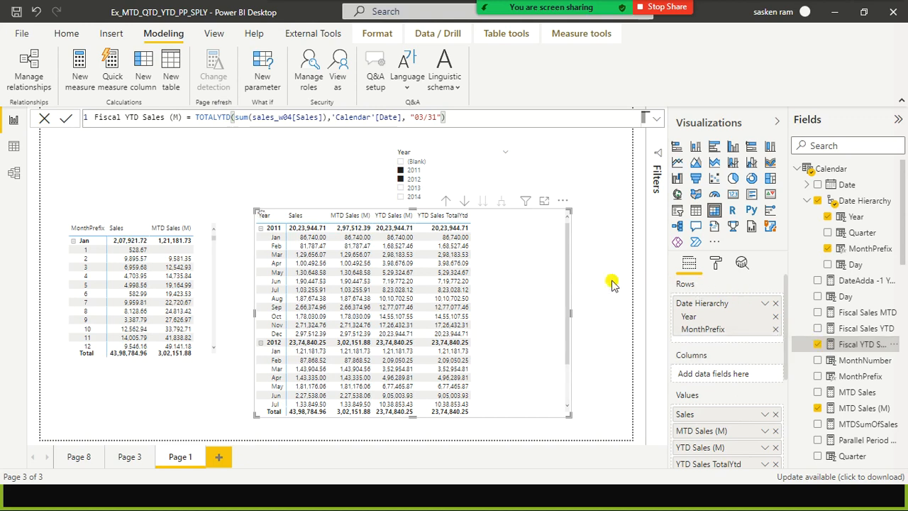
{"action": "left_click_drag", "start_coordinate": [551, 287], "coordinate": [546, 253]}
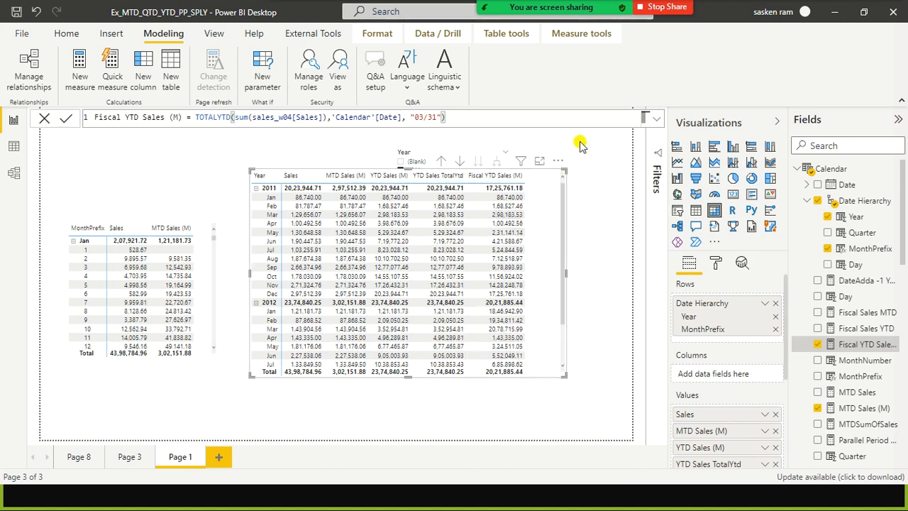
Step: Switch to a new Notepad document and write the function list "Sameperiodlastyear , parallelperiod, datesadd"
{"action": "mouse_move", "coordinate": [626, 6]}
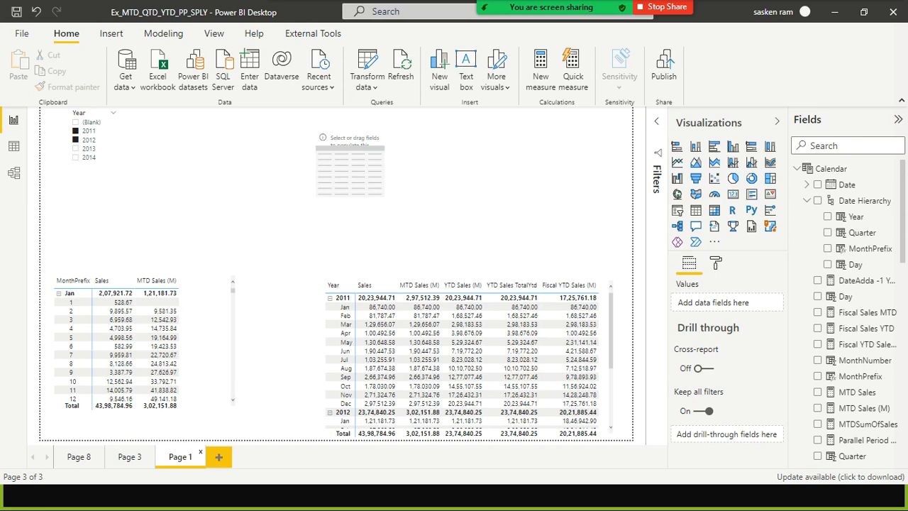
{"action": "left_click", "coordinate": [5, 500]}
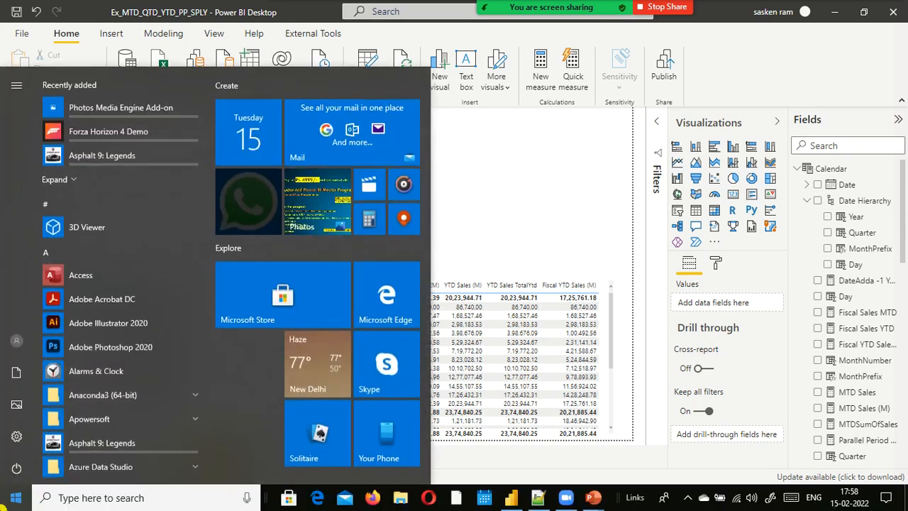
{"action": "type", "text": "notepad"}
{"action": "key", "text": "Return"}
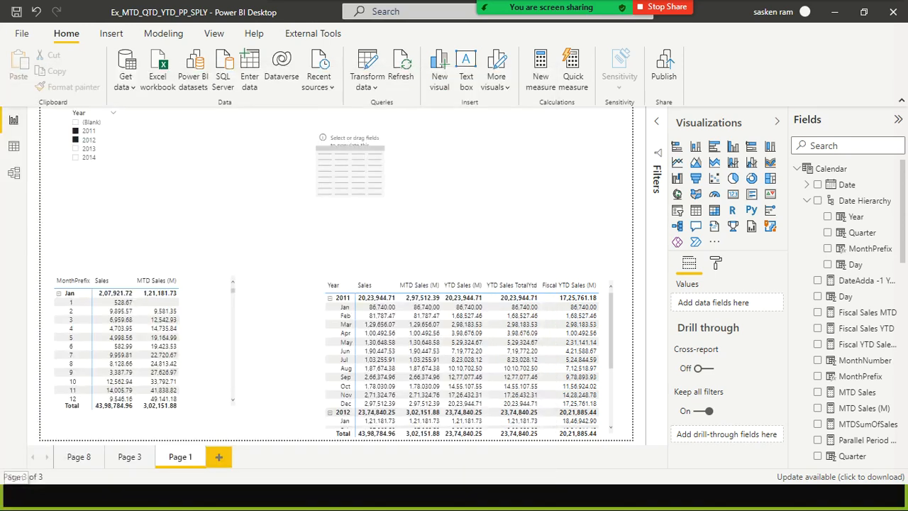
{"action": "type", "text": "Sa"}
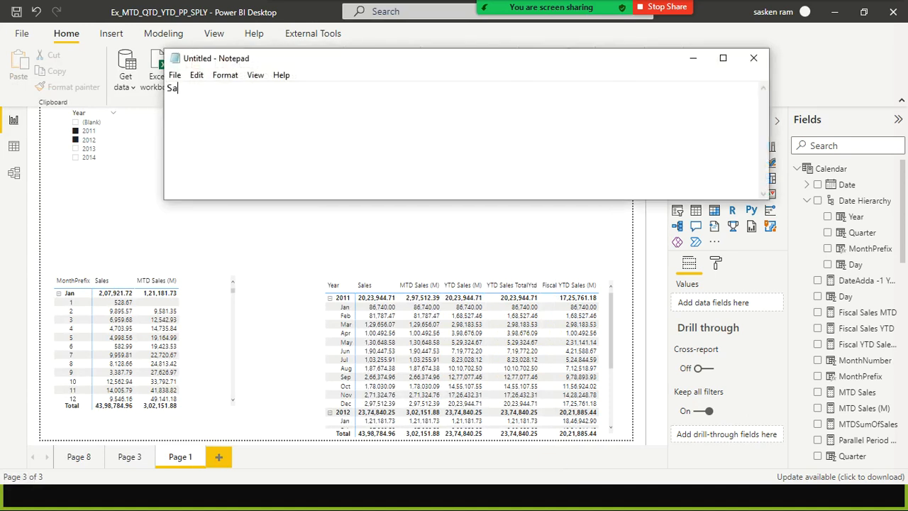
{"action": "type", "text": "meperiodlast"}
{"action": "key", "text": "BackSpace"}
{"action": "type", "text": "year , para"}
{"action": "key", "text": "BackSpace"}
{"action": "key", "text": "BackSpace"}
{"action": "key", "text": "BackSpace"}
{"action": "type", "text": "paral"}
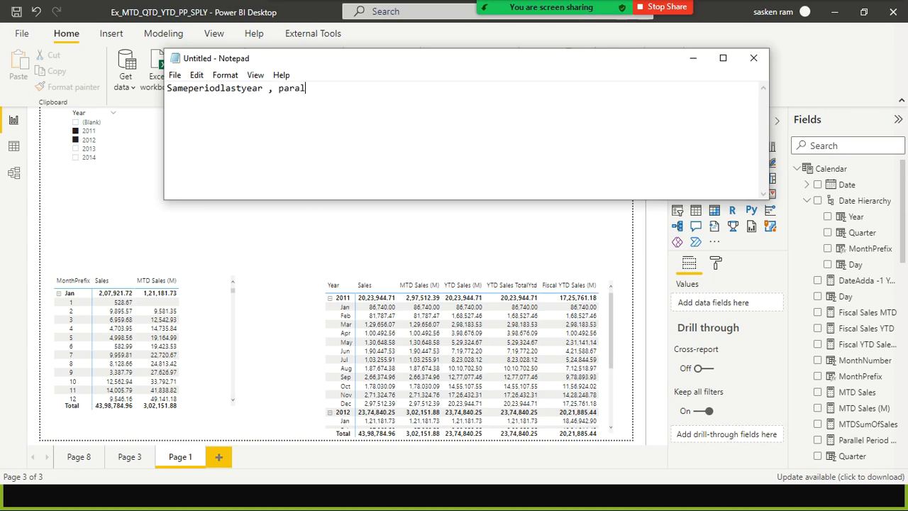
{"action": "type", "text": "lelperiod, datesadd"}
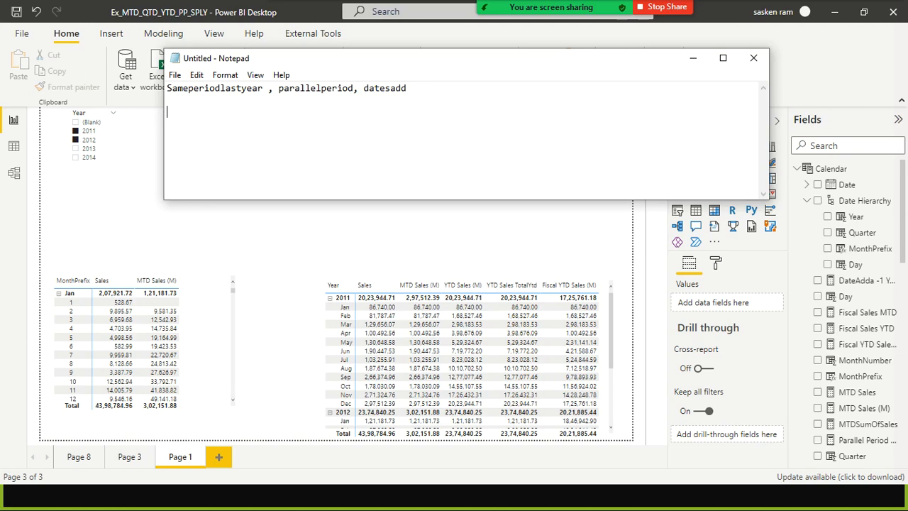
{"action": "left_click", "coordinate": [167, 89]}
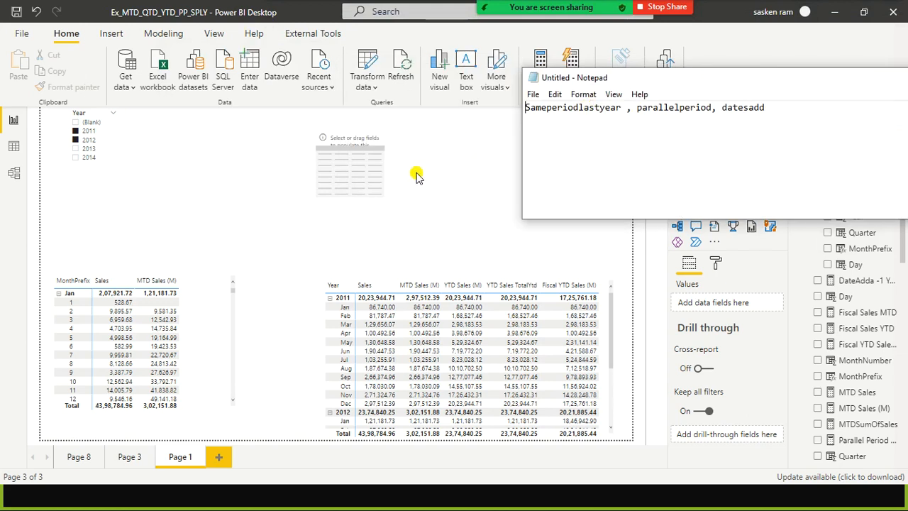
Step: Back in Power BI, add Year from the Date Hierarchy to the empty table, reposition it closer to the slicer and convert it to a matrix
{"action": "left_click", "coordinate": [408, 181]}
{"action": "left_click", "coordinate": [372, 188]}
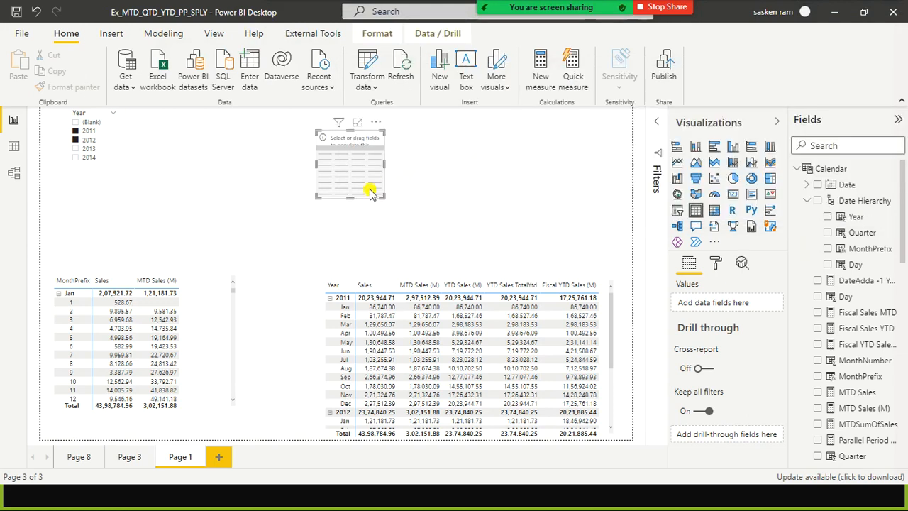
{"action": "left_click", "coordinate": [827, 217]}
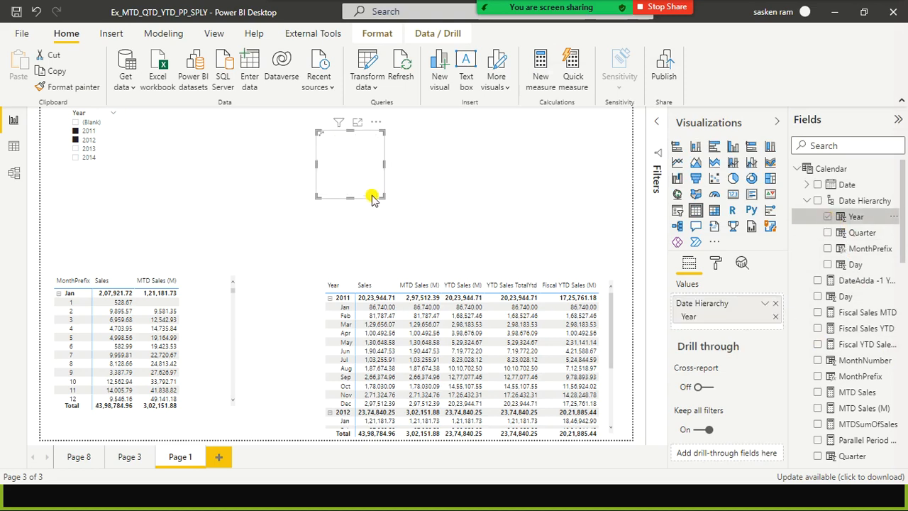
{"action": "left_click_drag", "start_coordinate": [362, 186], "coordinate": [294, 212]}
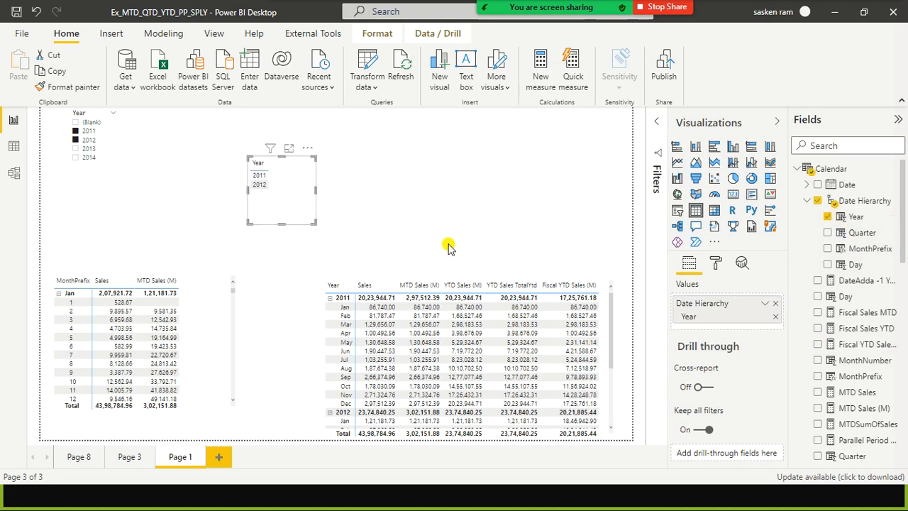
{"action": "left_click", "coordinate": [270, 149]}
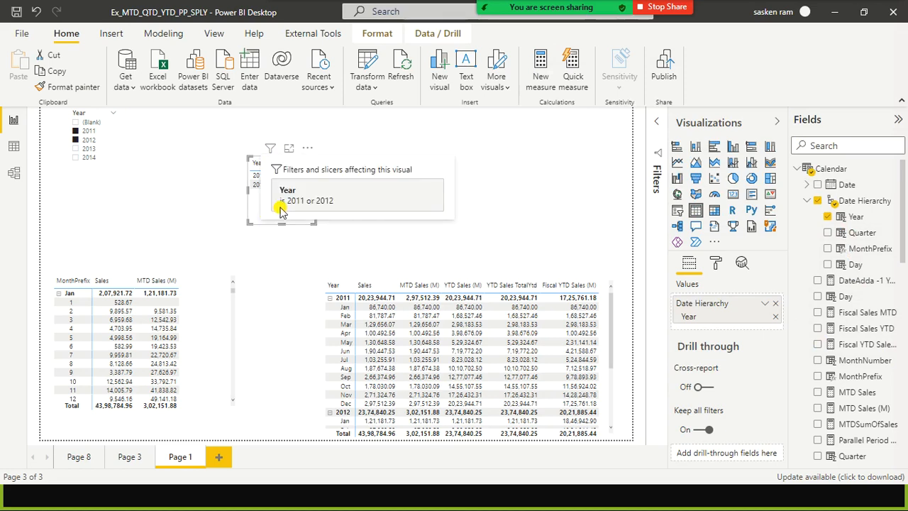
{"action": "left_click", "coordinate": [711, 211]}
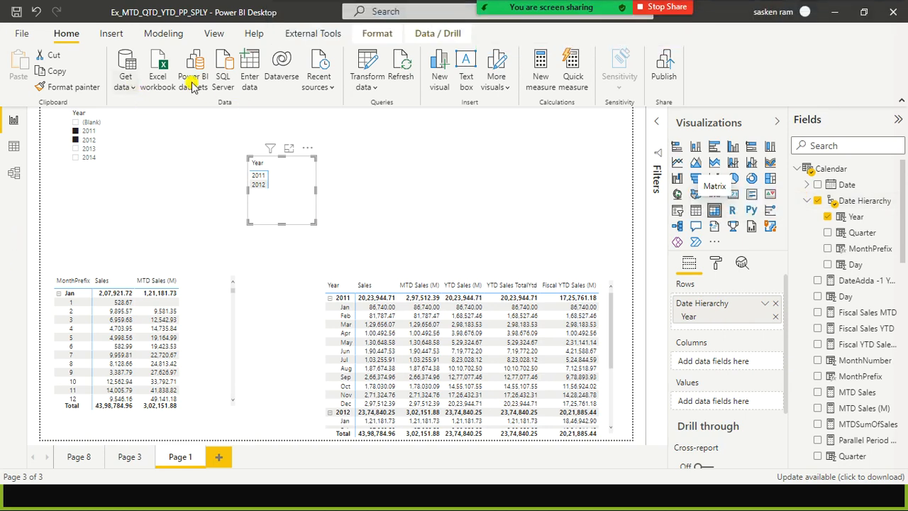
Step: Create a Calendar measure named Same Period Last Year (M) and start its formula with the CALCULATE function
{"action": "left_click", "coordinate": [157, 34]}
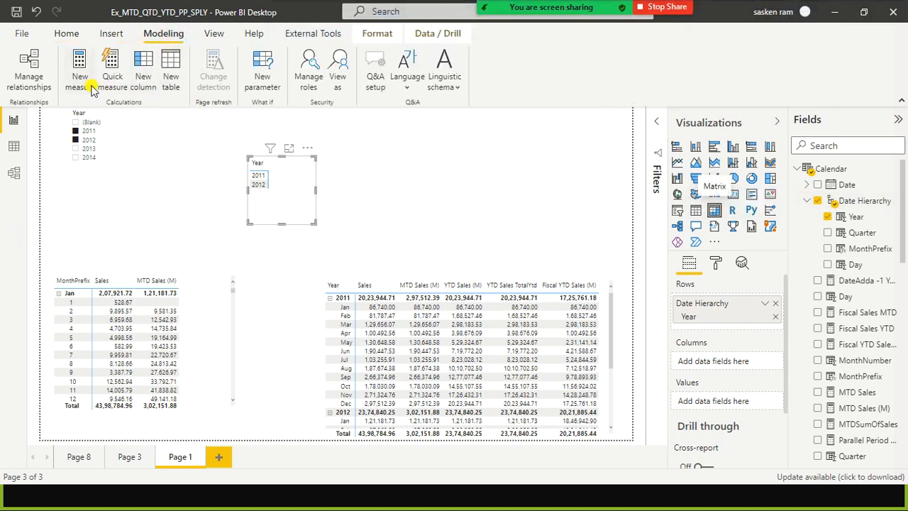
{"action": "left_click", "coordinate": [270, 89]}
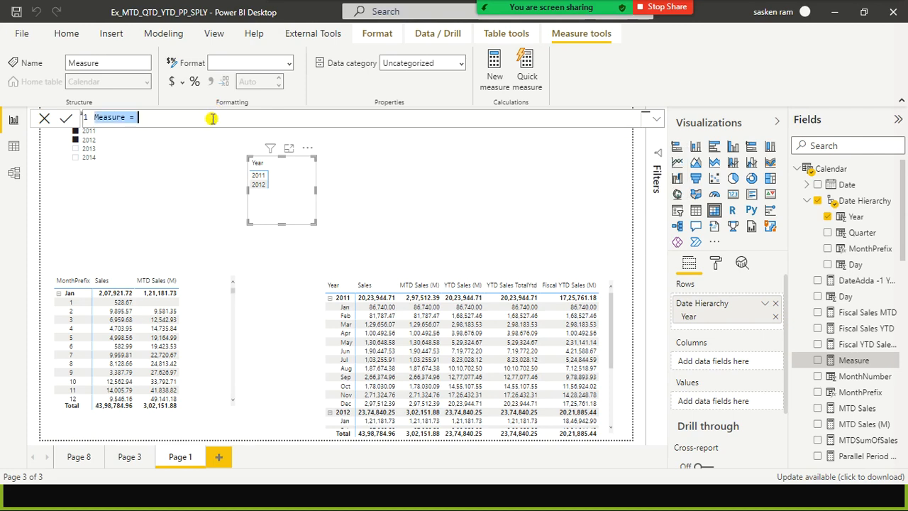
{"action": "type", "text": "Same"}
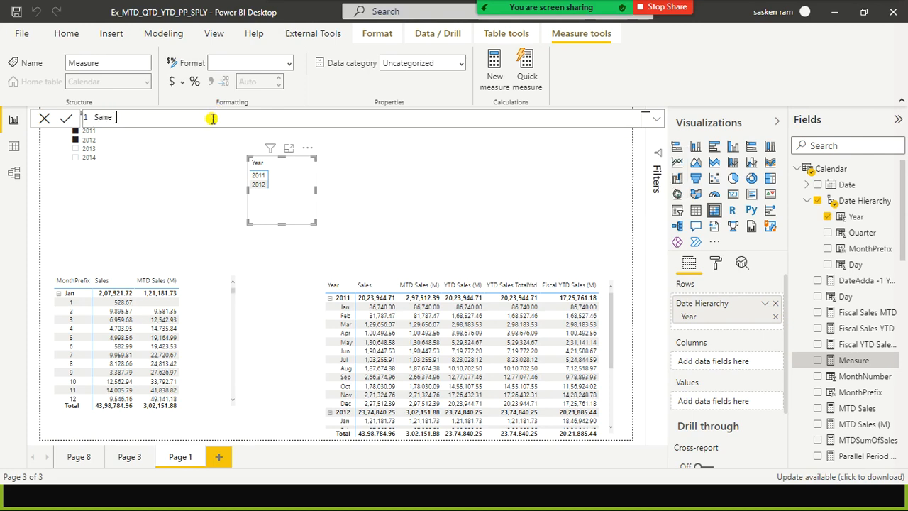
{"action": "type", "text": " Period Last Year"}
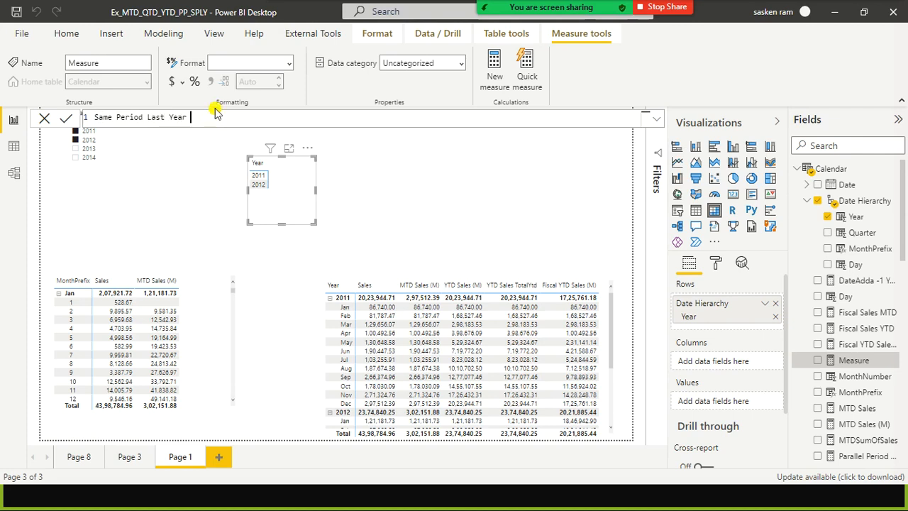
{"action": "type", "text": " ()"}
{"action": "type", "text": ")"}
{"action": "key", "text": "BackSpace"}
{"action": "key", "text": "BackSpace"}
{"action": "type", "text": ") =CALCULATE("}
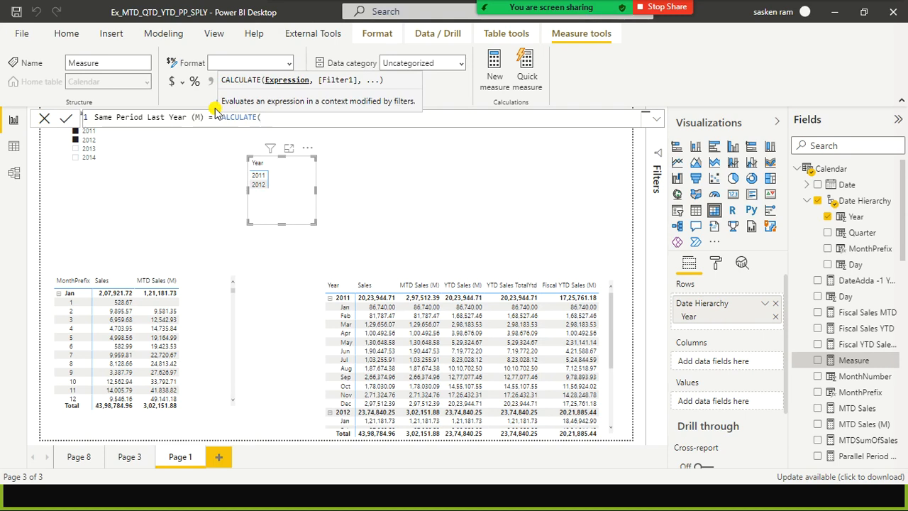
Step: Enter sum(sales_w04[Sales]) as the CALCULATE expression, followed by a comma for the filter argument
{"action": "type", "text": "sum"}
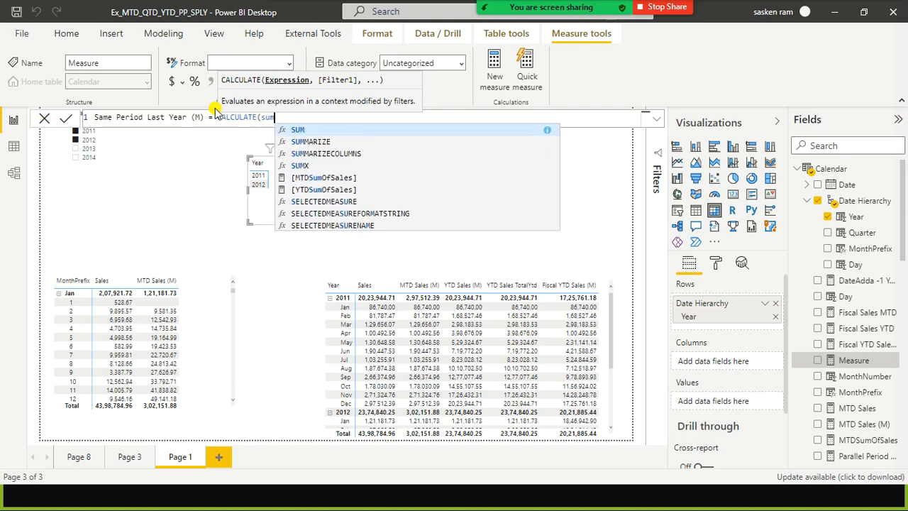
{"action": "type", "text": "( sales"}
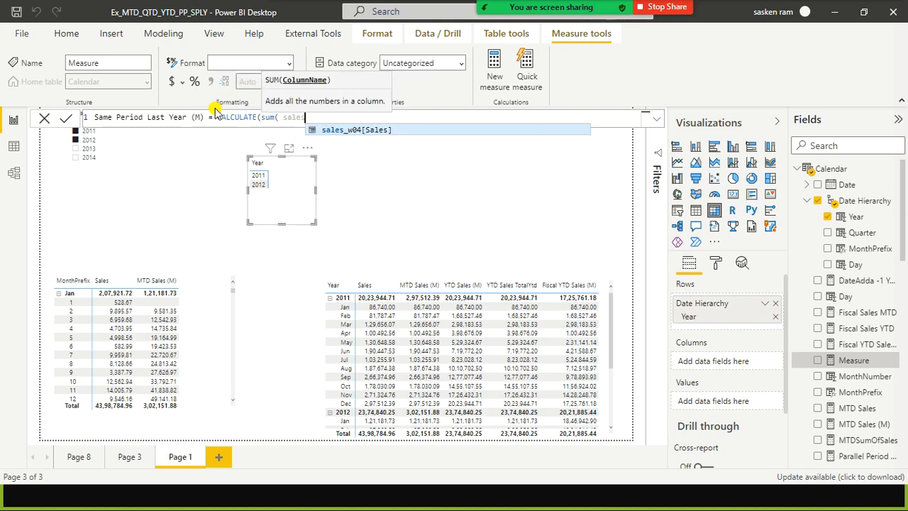
{"action": "key", "text": "Tab"}
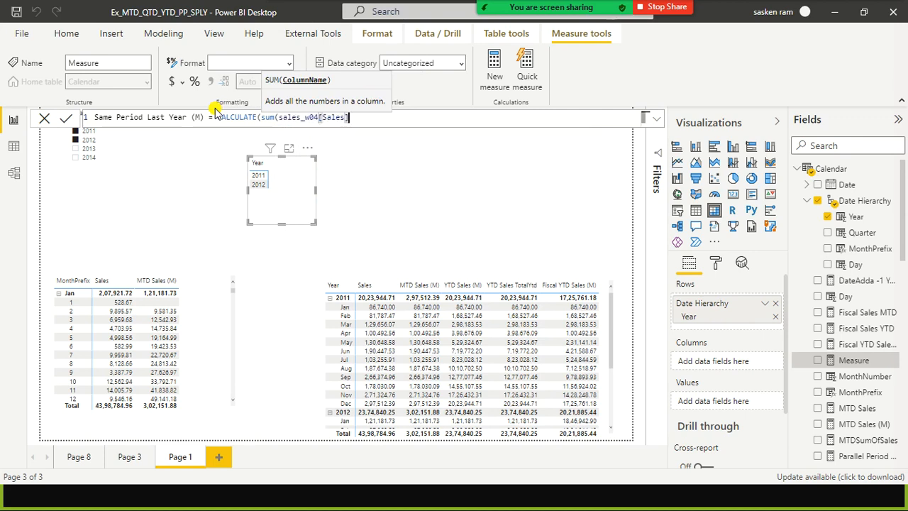
{"action": "type", "text": ")"}
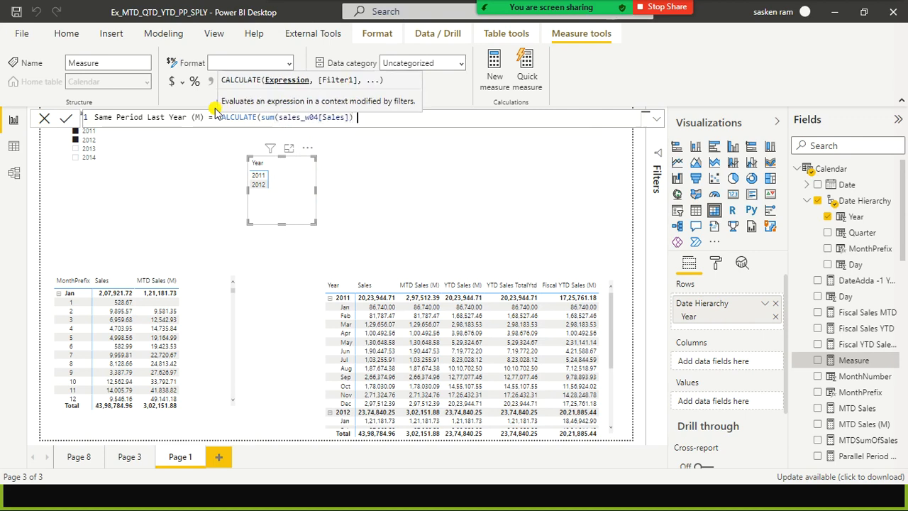
{"action": "key", "text": "BackSpace"}
{"action": "type", "text": ", sa"}
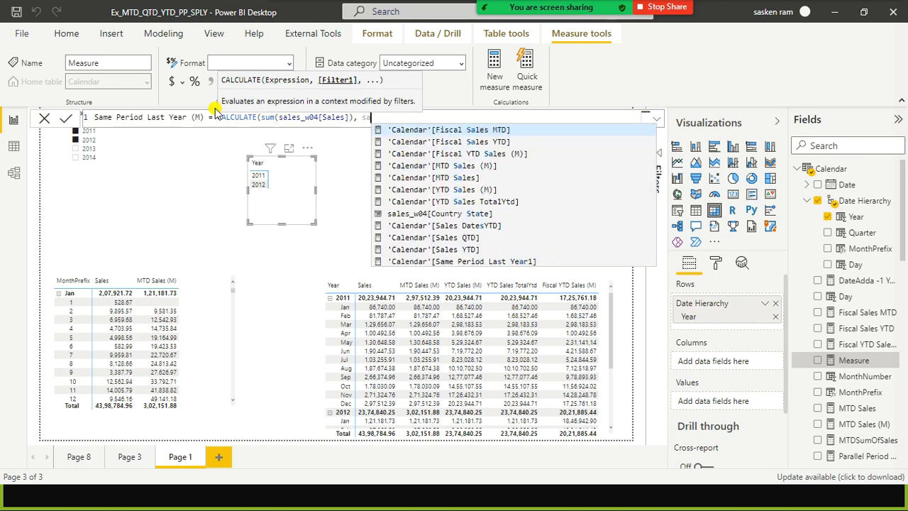
{"action": "type", "text": "mep"}
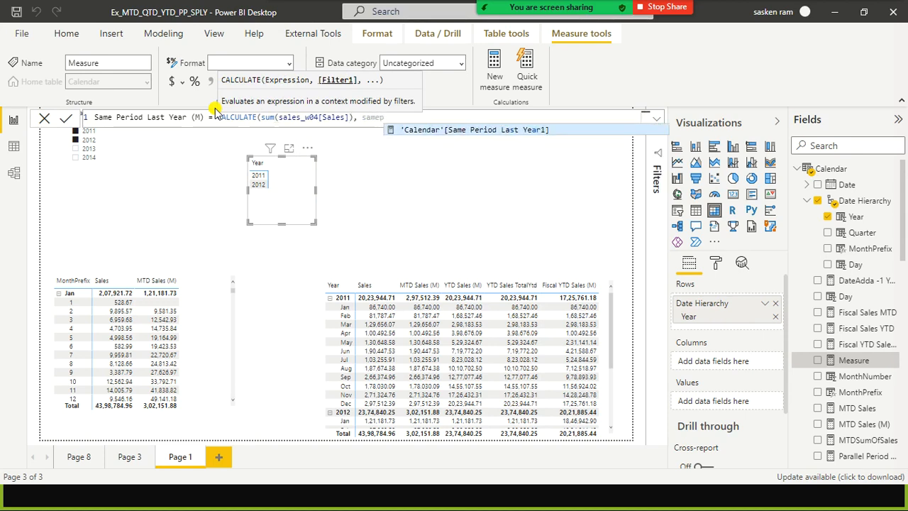
{"action": "type", "text": "eriod"}
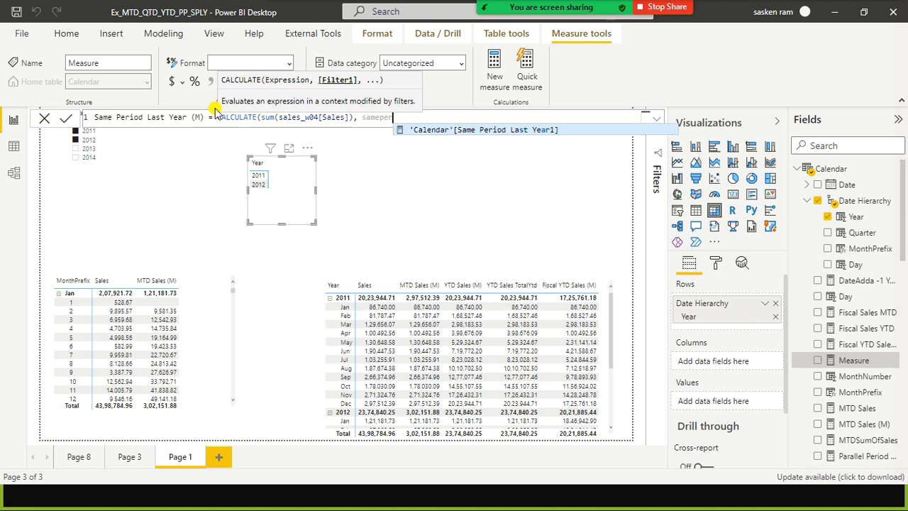
{"action": "key", "text": "BackSpace"}
{"action": "key", "text": "BackSpace"}
{"action": "key", "text": "BackSpace"}
{"action": "key", "text": "BackSpace"}
{"action": "key", "text": "BackSpace"}
{"action": "key", "text": "BackSpace"}
{"action": "key", "text": "BackSpace"}
{"action": "key", "text": "BackSpace"}
{"action": "key", "text": "BackSpace"}
{"action": "key", "text": "BackSpace"}
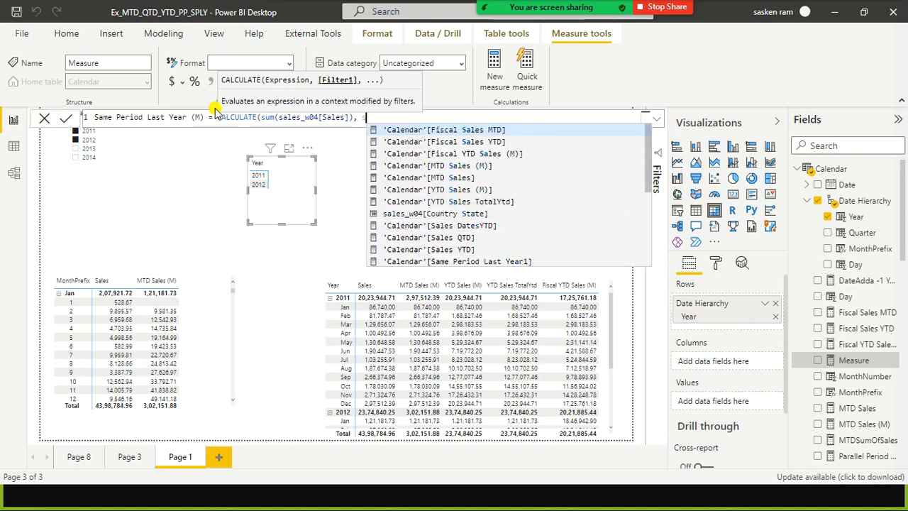
Step: Begin the CALCULATE filter argument with the SAMEPERIODLASTYEAR function in capitals and its opening parenthesis
{"action": "type", "text": "SAMEPERIO"}
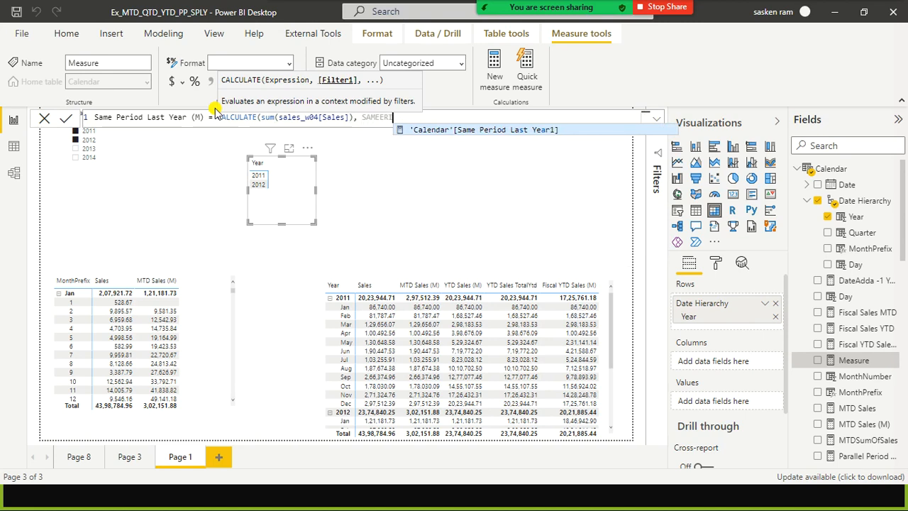
{"action": "key", "text": "BackSpace"}
{"action": "key", "text": "BackSpace"}
{"action": "key", "text": "BackSpace"}
{"action": "key", "text": "BackSpace"}
{"action": "key", "text": "BackSpace"}
{"action": "type", "text": "P"}
{"action": "key", "text": "BackSpace"}
{"action": "type", "text": "PERI"}
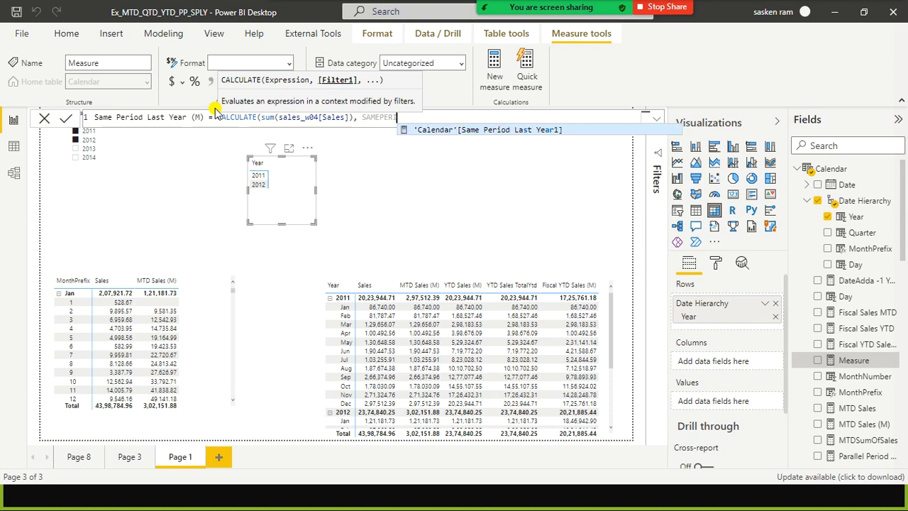
{"action": "type", "text": "ODLASTYEAR"}
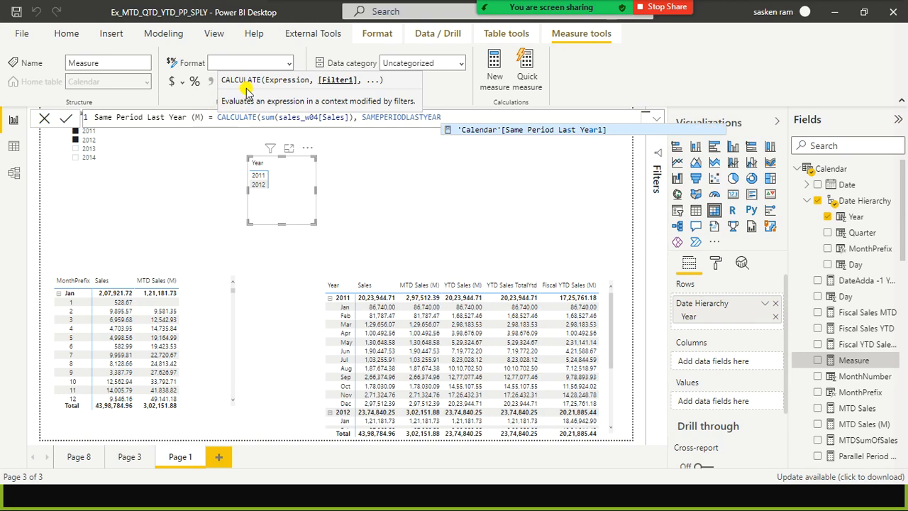
{"action": "type", "text": "("}
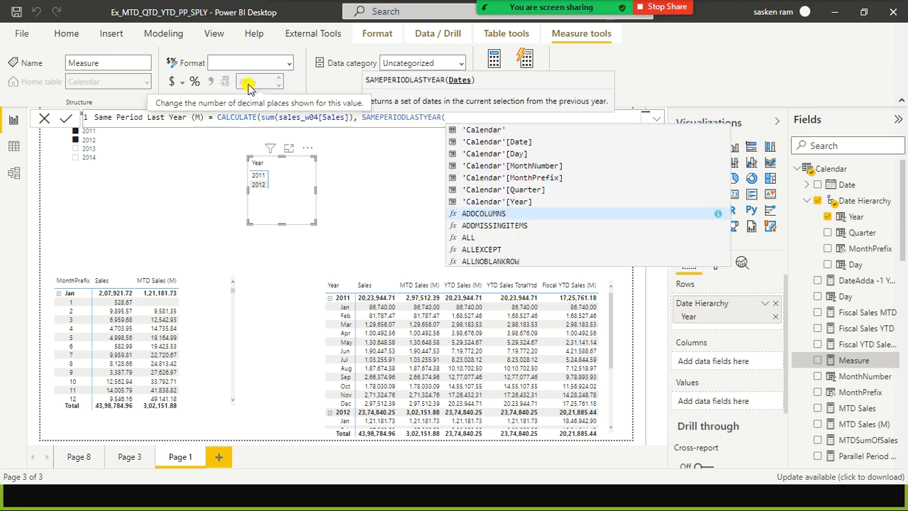
Step: Use 'Calendar'[Date] as the SAMEPERIODLASTYEAR argument, close both parentheses and commit the measure
{"action": "type", "text": " a"}
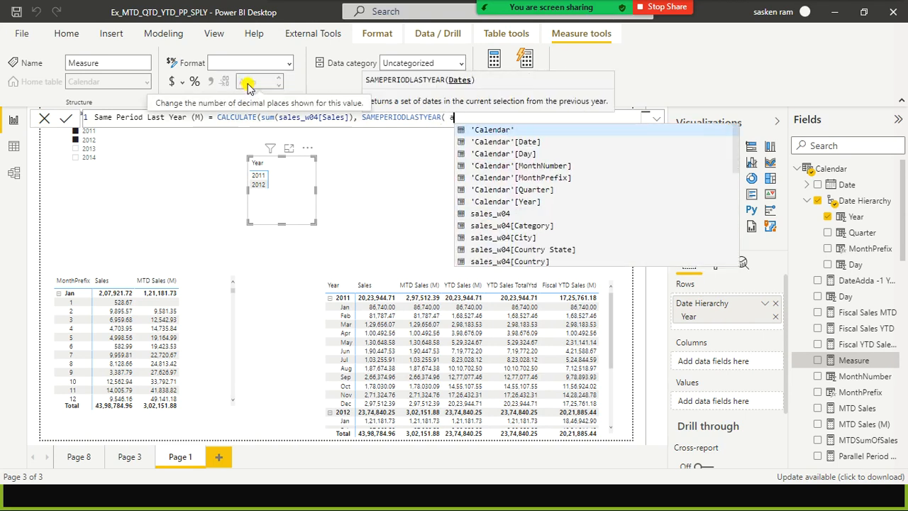
{"action": "key", "text": "Down"}
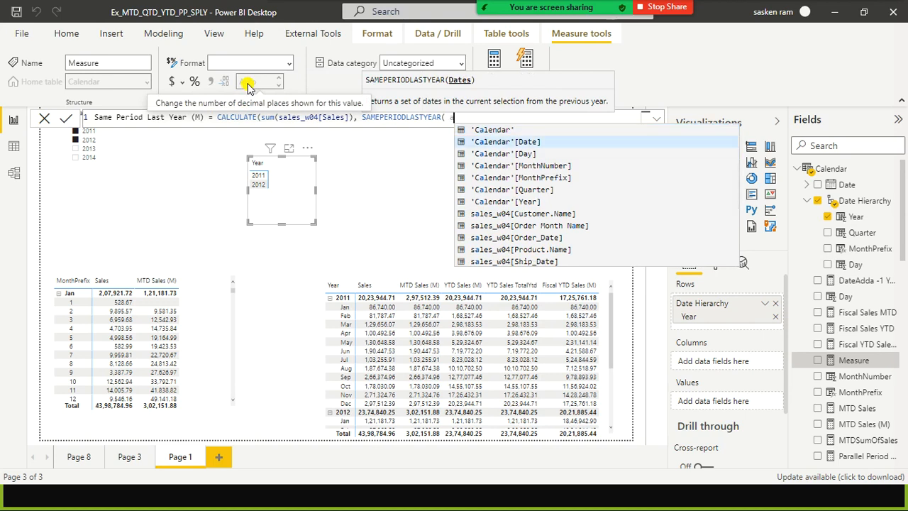
{"action": "key", "text": "Tab"}
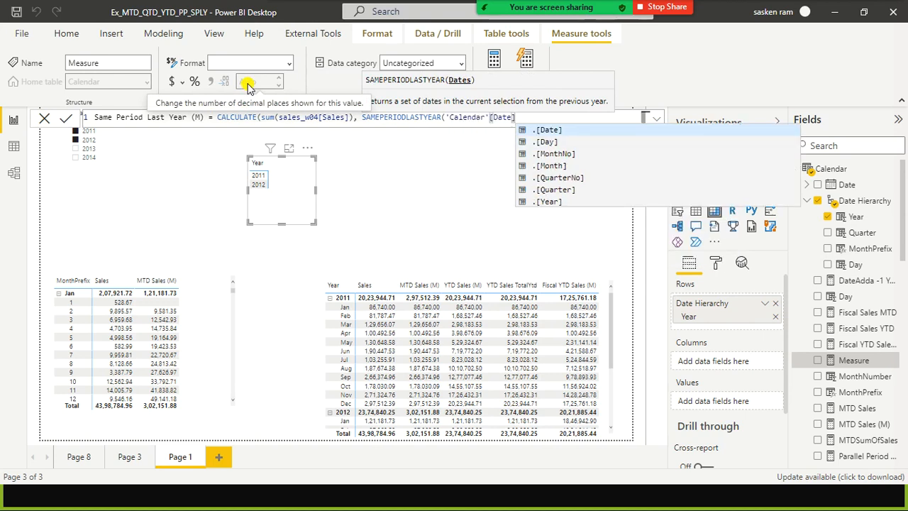
{"action": "type", "text": "))"}
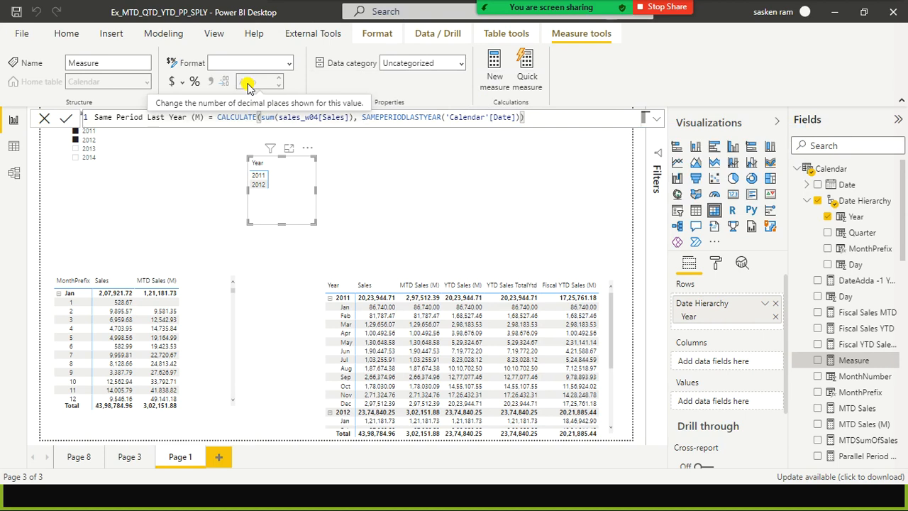
{"action": "left_click", "coordinate": [248, 85]}
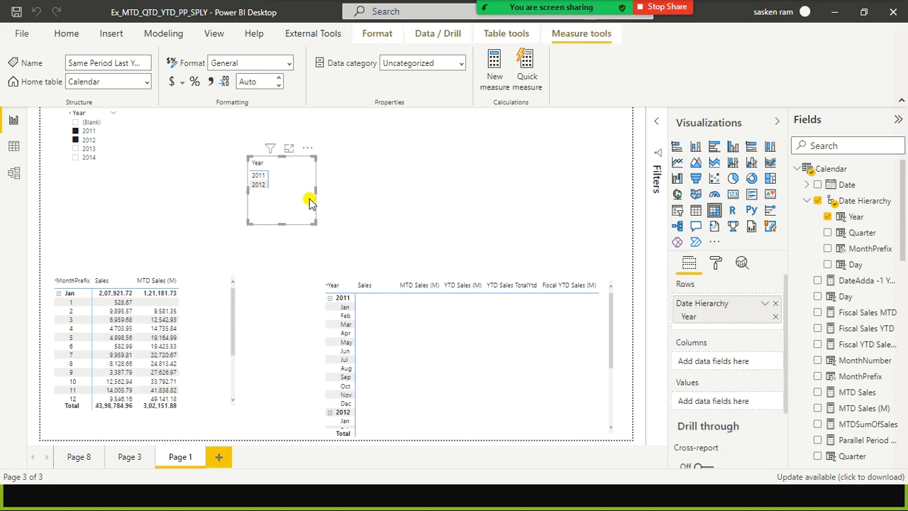
Step: Collapse the Calendar table and add Sales from sales_w04 as a value in the small Year matrix
{"action": "scroll", "coordinate": [872, 403], "scroll_direction": "down", "scroll_amount": 3}
{"action": "scroll", "coordinate": [872, 403], "scroll_direction": "down", "scroll_amount": 1}
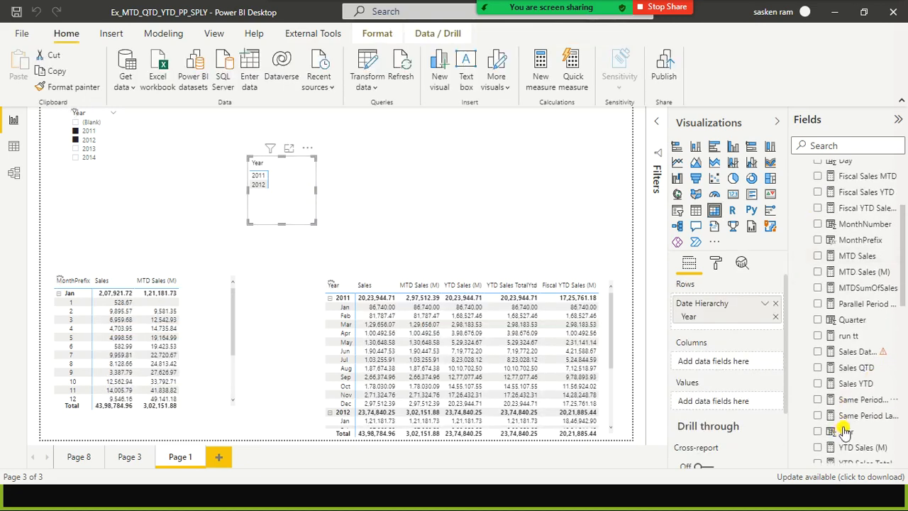
{"action": "scroll", "coordinate": [888, 280], "scroll_direction": "up", "scroll_amount": 5}
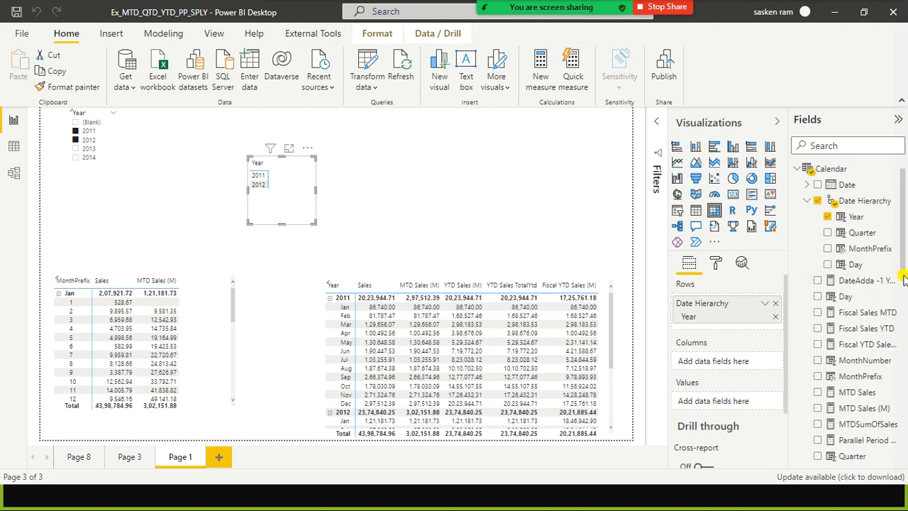
{"action": "left_click", "coordinate": [796, 169]}
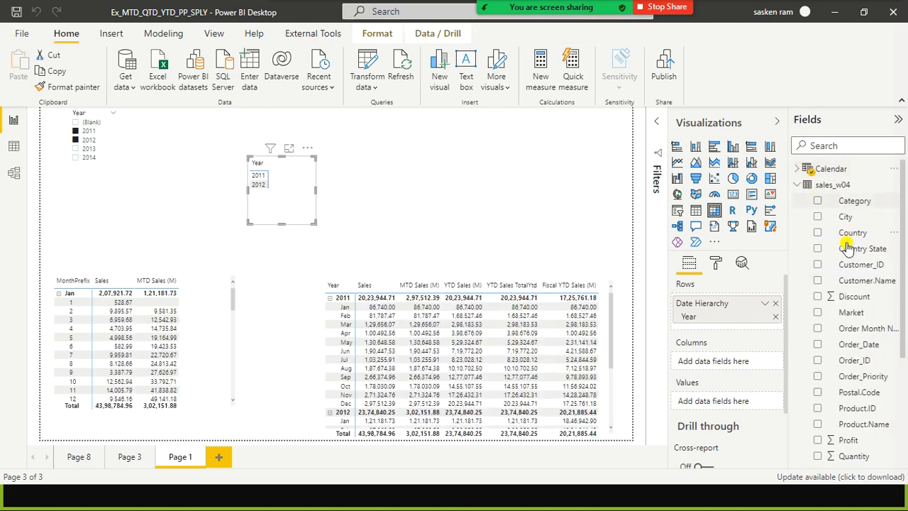
{"action": "scroll", "coordinate": [856, 334], "scroll_direction": "down", "scroll_amount": 5}
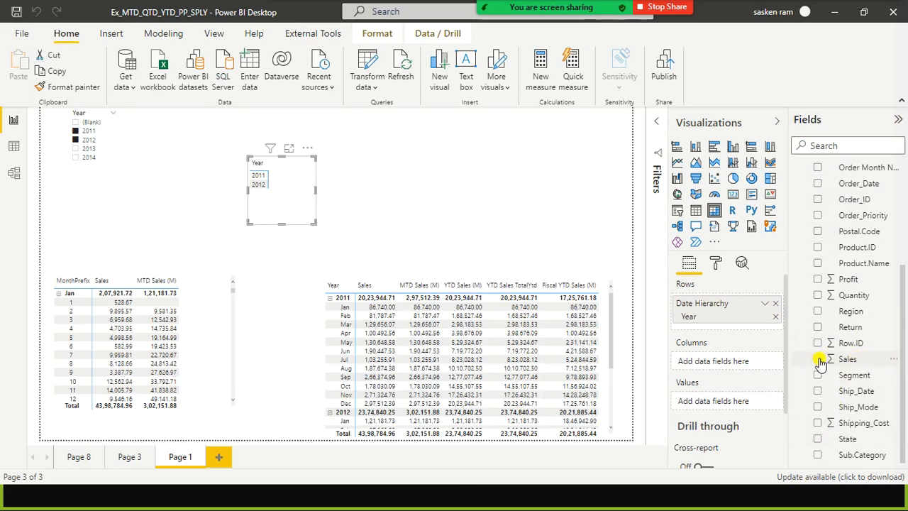
{"action": "left_click", "coordinate": [819, 360]}
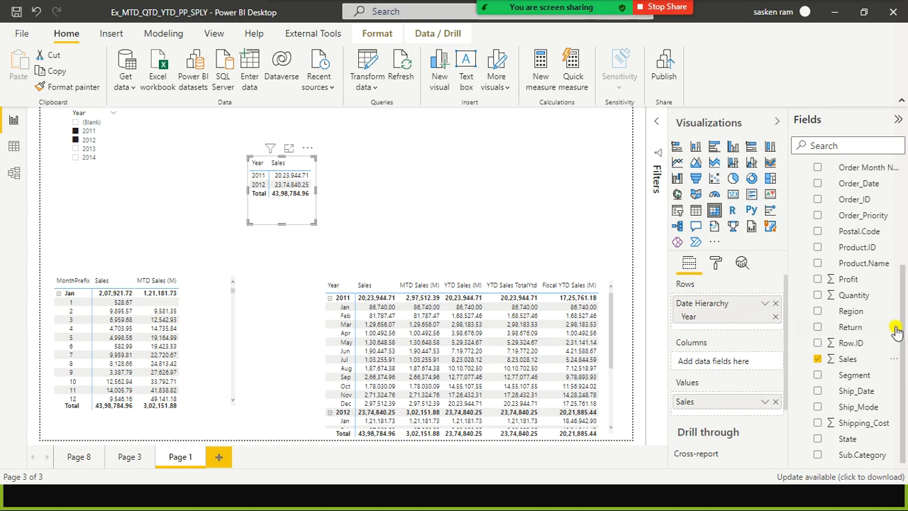
Step: Search the fields for "same", add Same Period Last Year (M) to the Year matrix and widen the matrix to fit it
{"action": "scroll", "coordinate": [895, 341], "scroll_direction": "up", "scroll_amount": 3}
{"action": "scroll", "coordinate": [895, 340], "scroll_direction": "up", "scroll_amount": 2}
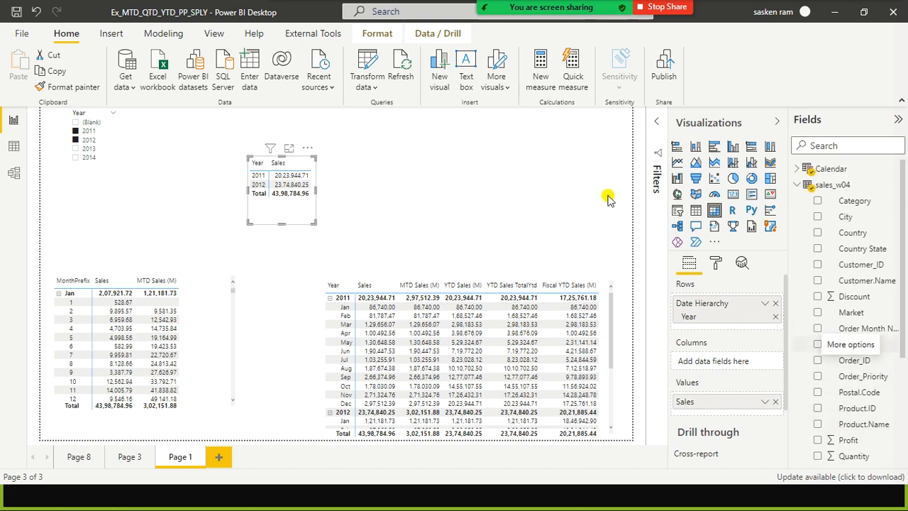
{"action": "left_click", "coordinate": [850, 145]}
{"action": "type", "text": "same"}
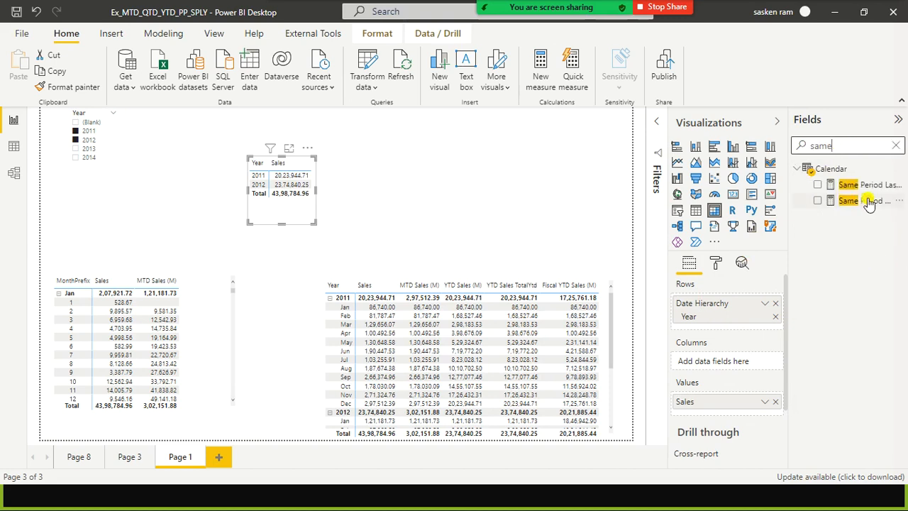
{"action": "left_click", "coordinate": [827, 186]}
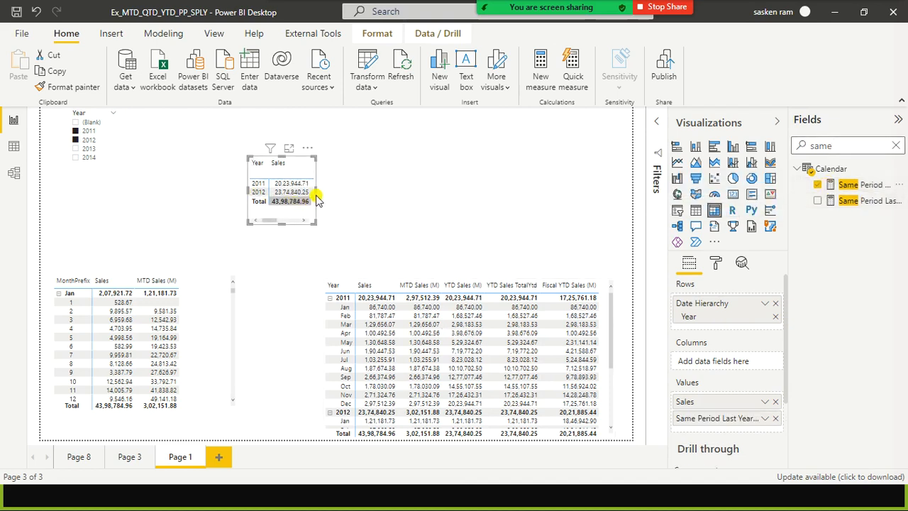
{"action": "left_click_drag", "start_coordinate": [317, 195], "coordinate": [434, 223]}
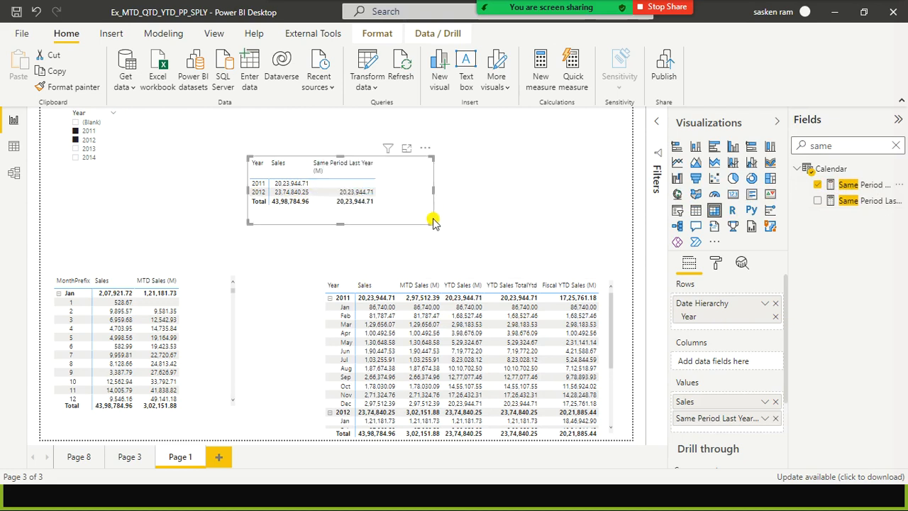
Step: Rearrange the Year matrix above the MonthPrefix matrix with the Year slicer to its right, and also select 2013 in the slicer
{"action": "left_click_drag", "start_coordinate": [305, 211], "coordinate": [158, 233]}
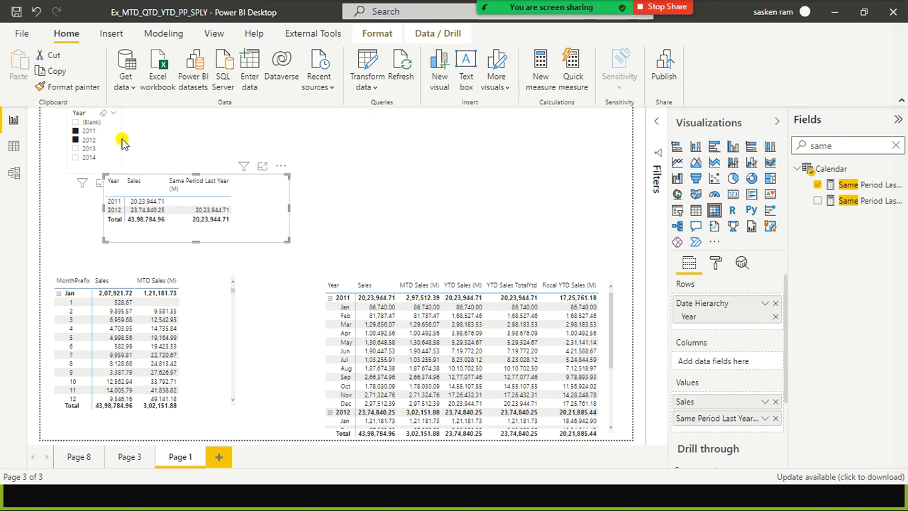
{"action": "left_click_drag", "start_coordinate": [106, 144], "coordinate": [476, 146]}
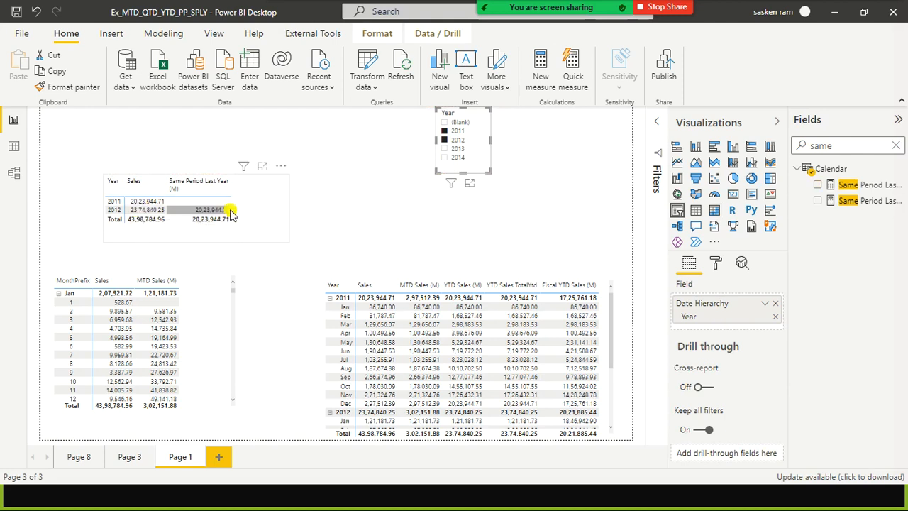
{"action": "left_click", "coordinate": [443, 149]}
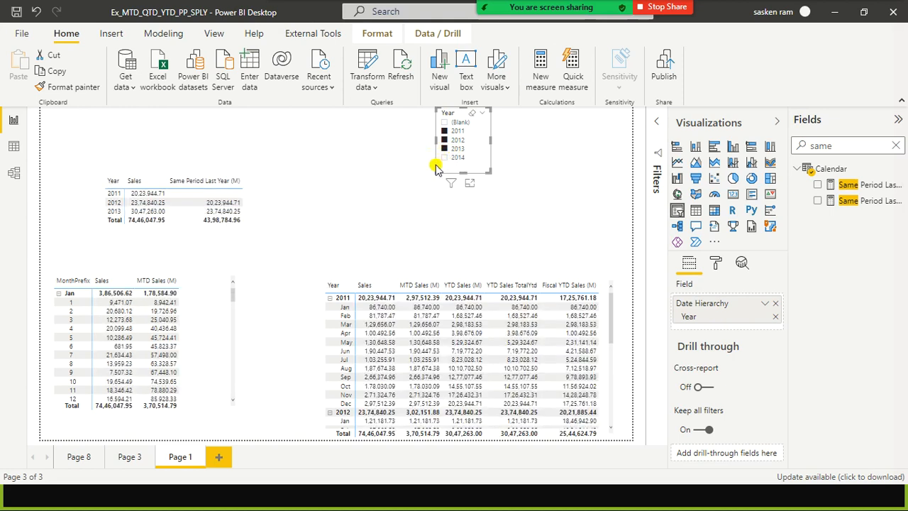
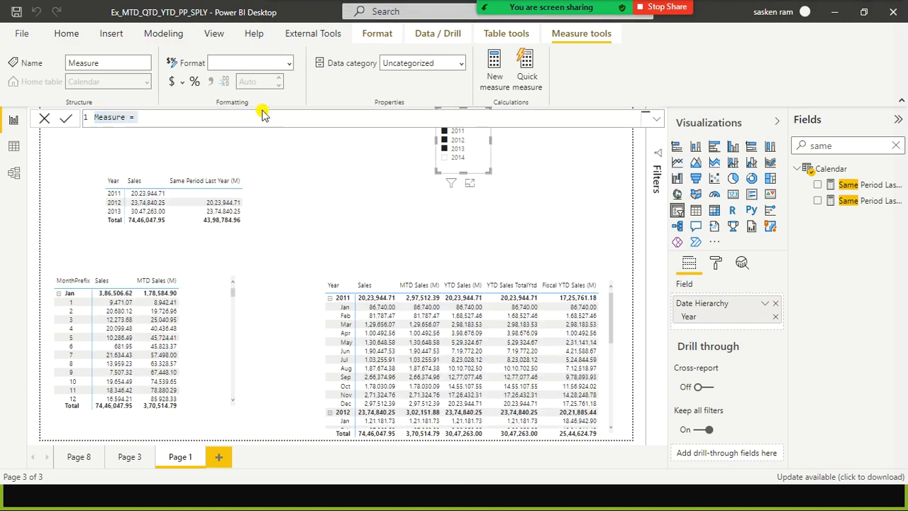
Step: Name the new measure PP (M) and start its formula with CALCULATE(sum(sales_w04[Sales]), ready for a filter argument
{"action": "type", "text": "PP"}
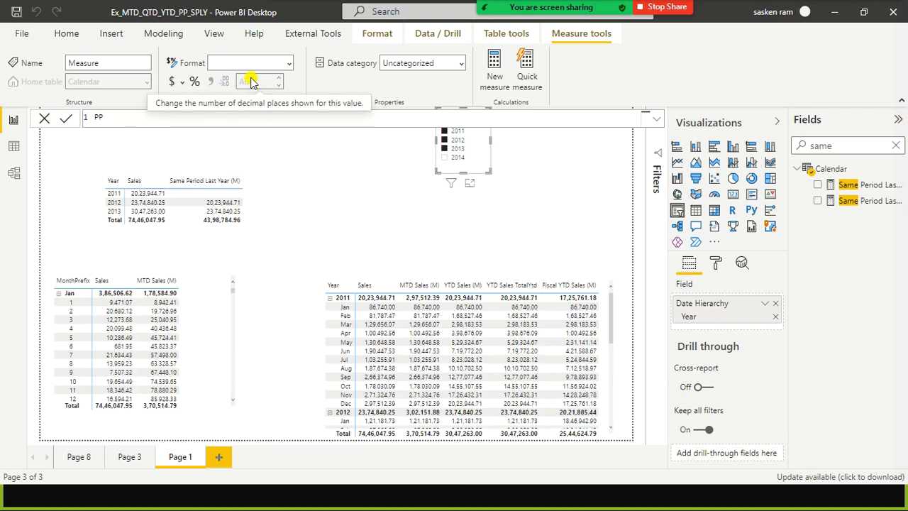
{"action": "type", "text": " (M) = CALCULATE("}
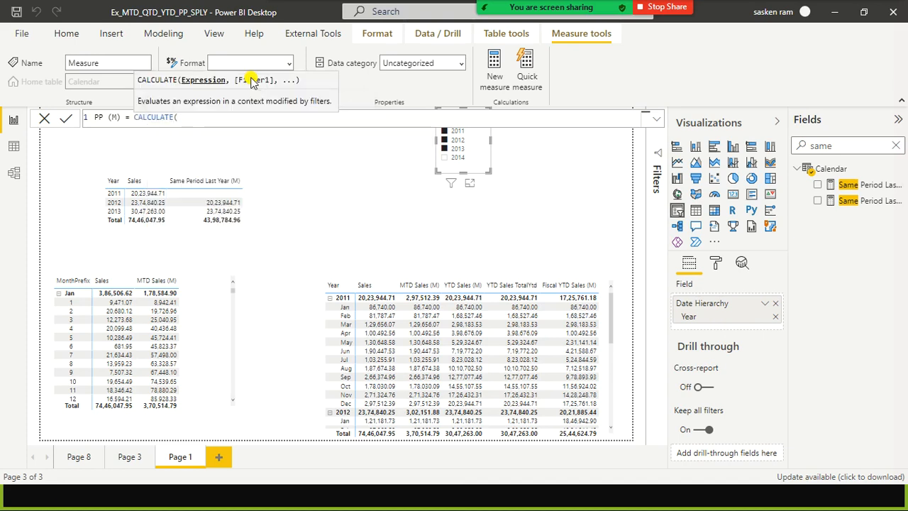
{"action": "type", "text": "summ"}
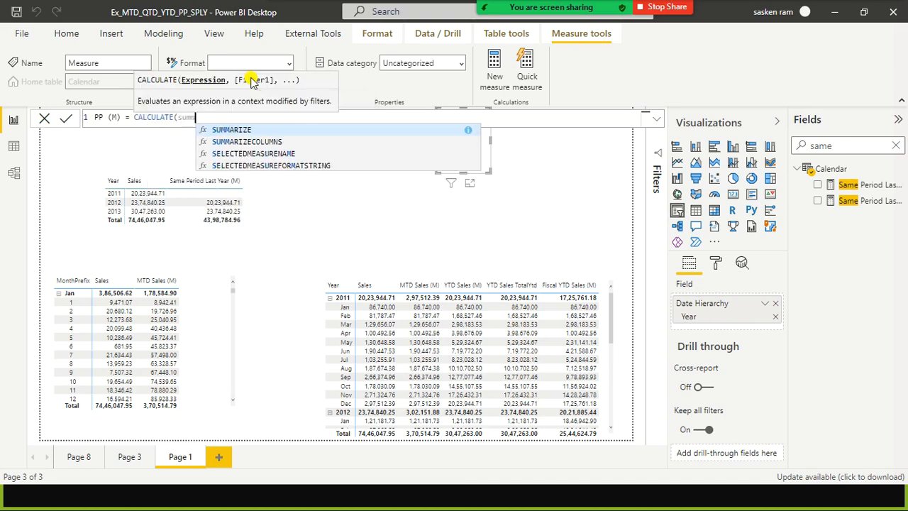
{"action": "key", "text": "BackSpace"}
{"action": "type", "text": "(sales"}
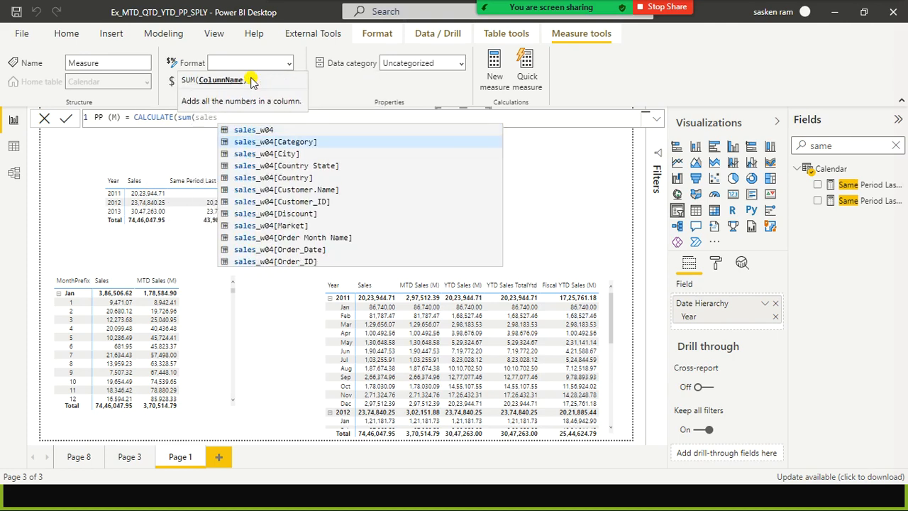
{"action": "key", "text": "Down"}
{"action": "key", "text": "Down"}
{"action": "key", "text": "Down"}
{"action": "key", "text": "Down"}
{"action": "key", "text": "Down"}
{"action": "key", "text": "Down"}
{"action": "key", "text": "Down"}
{"action": "key", "text": "Down"}
{"action": "key", "text": "Down"}
{"action": "key", "text": "Down"}
{"action": "key", "text": "Down"}
{"action": "key", "text": "Down"}
{"action": "key", "text": "Down"}
{"action": "key", "text": "Down"}
{"action": "key", "text": "Down"}
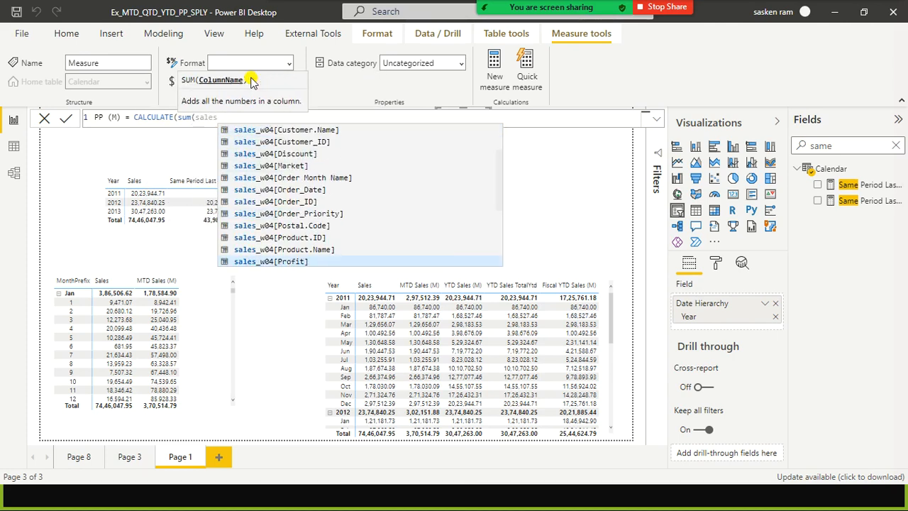
{"action": "key", "text": "Down"}
{"action": "key", "text": "Down"}
{"action": "key", "text": "Down"}
{"action": "key", "text": "Down"}
{"action": "key", "text": "Down"}
{"action": "key", "text": "Down"}
{"action": "key", "text": "Down"}
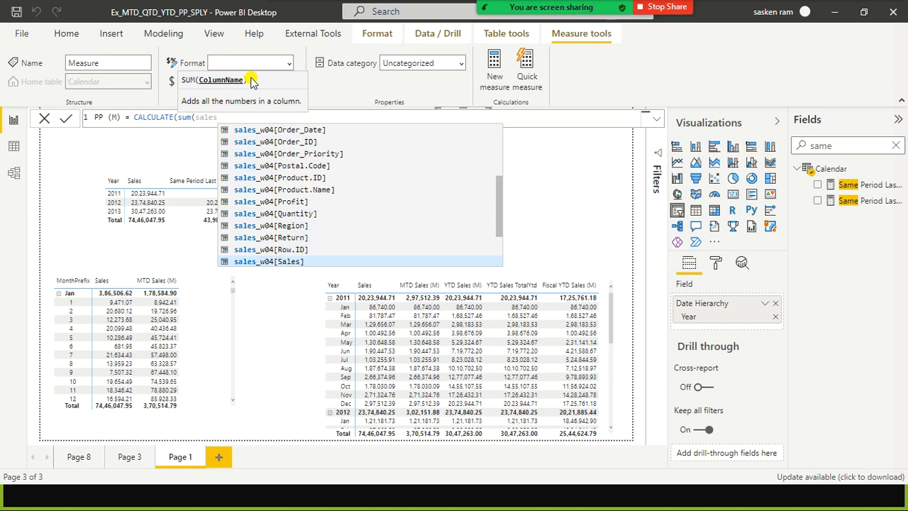
{"action": "key", "text": "Up"}
{"action": "key", "text": "Up"}
{"action": "key", "text": "Tab"}
{"action": "type", "text": "),"}
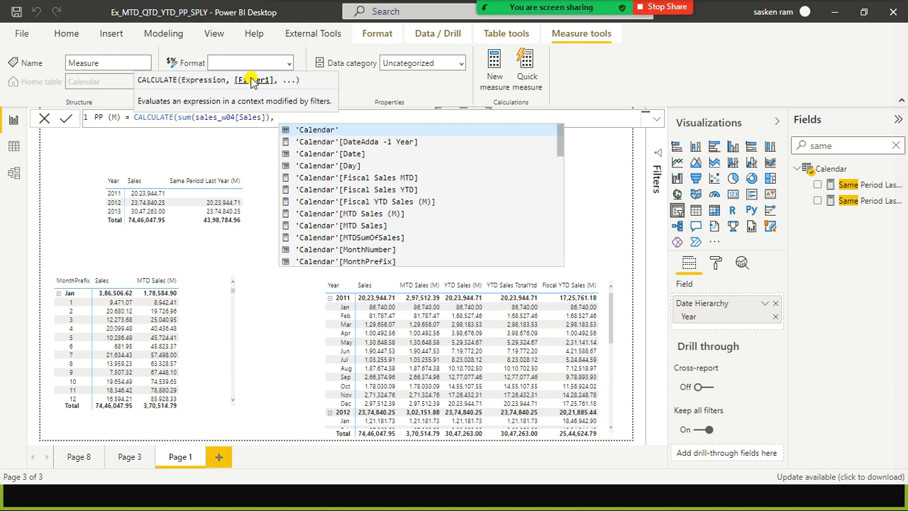
{"action": "type", "text": " parap"}
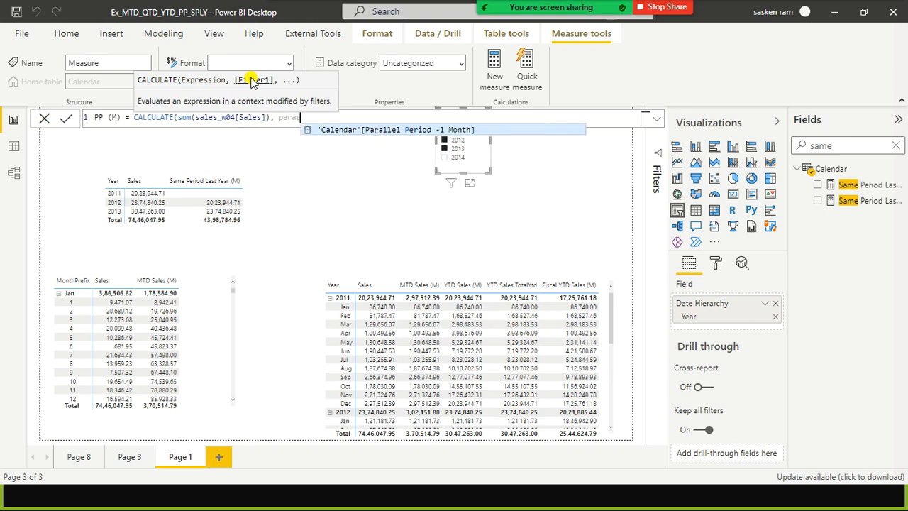
{"action": "key", "text": "BackSpace"}
{"action": "type", "text": "llel"}
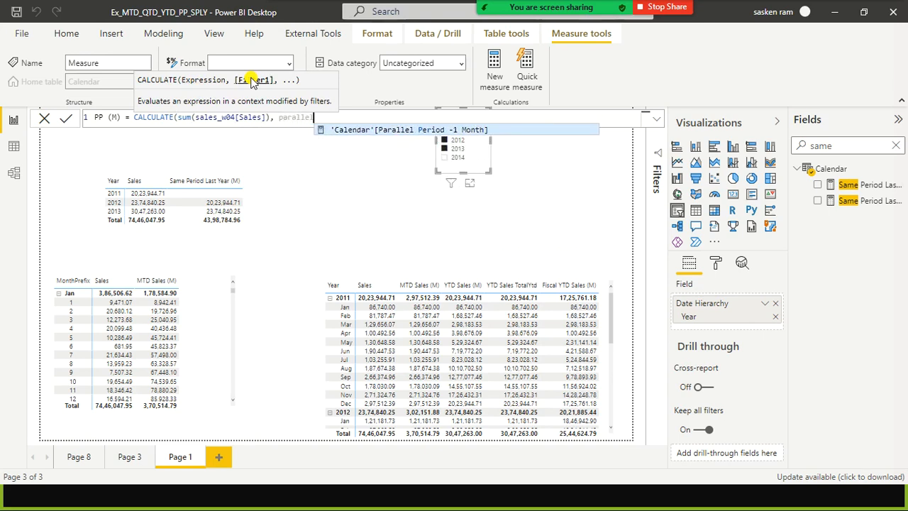
{"action": "type", "text": "period"}
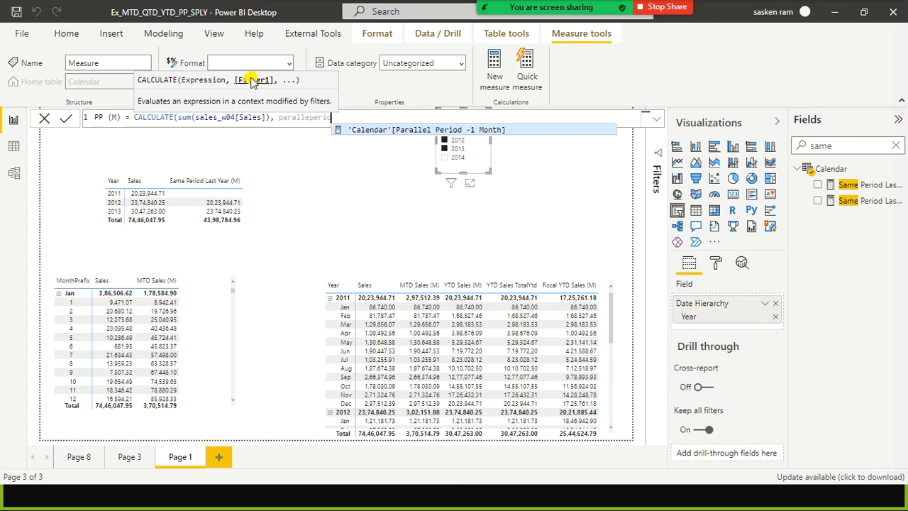
{"action": "key", "text": "BackSpace"}
{"action": "key", "text": "BackSpace"}
{"action": "key", "text": "BackSpace"}
{"action": "key", "text": "BackSpace"}
{"action": "key", "text": "BackSpace"}
{"action": "key", "text": "BackSpace"}
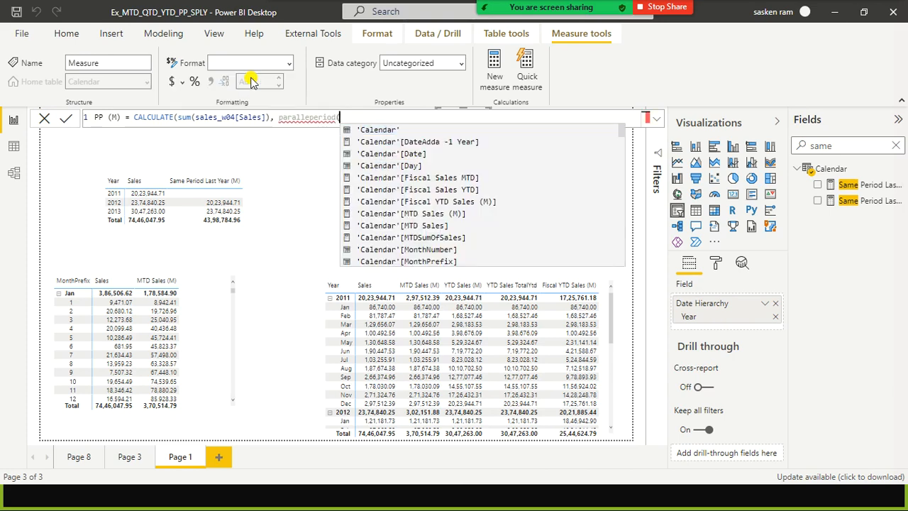
{"action": "key", "text": "BackSpace"}
{"action": "key", "text": "BackSpace"}
{"action": "key", "text": "BackSpace"}
{"action": "key", "text": "BackSpace"}
{"action": "key", "text": "BackSpace"}
{"action": "key", "text": "BackSpace"}
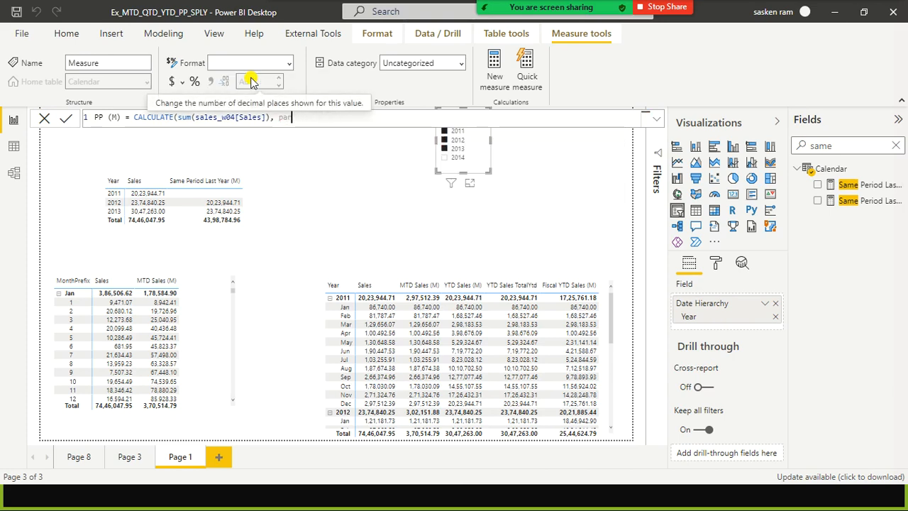
Step: Add PARALLELPERIOD('Calendar'[Date], -1, year) as the CALCULATE filter, close both parentheses and commit the measure
{"action": "type", "text": "PARALLEL"}
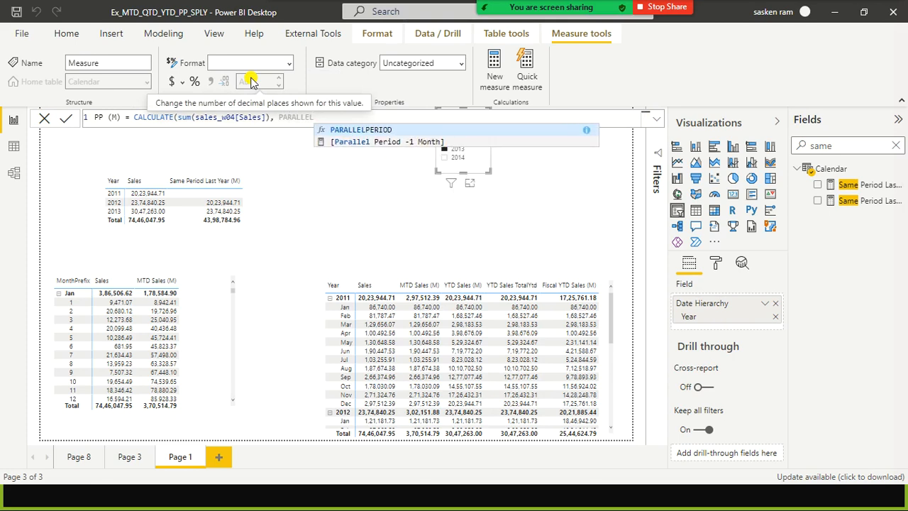
{"action": "key", "text": "Tab"}
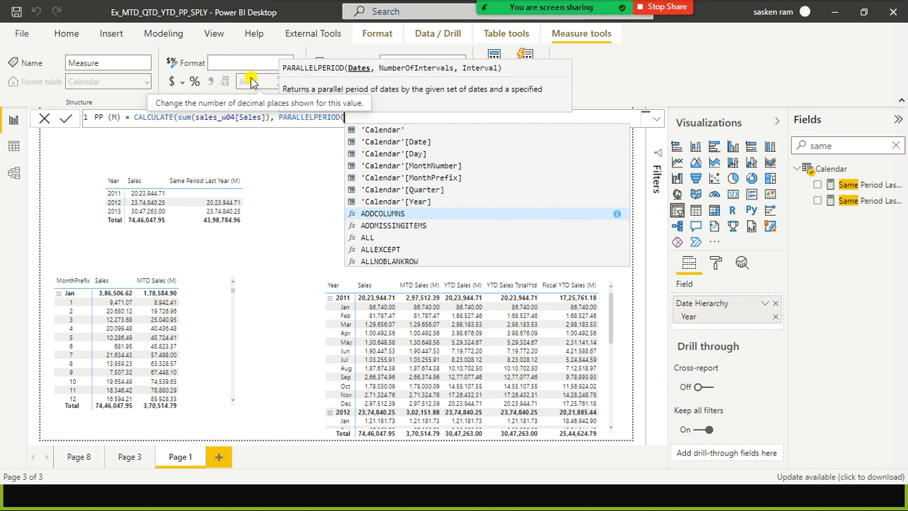
{"action": "type", "text": "CALE"}
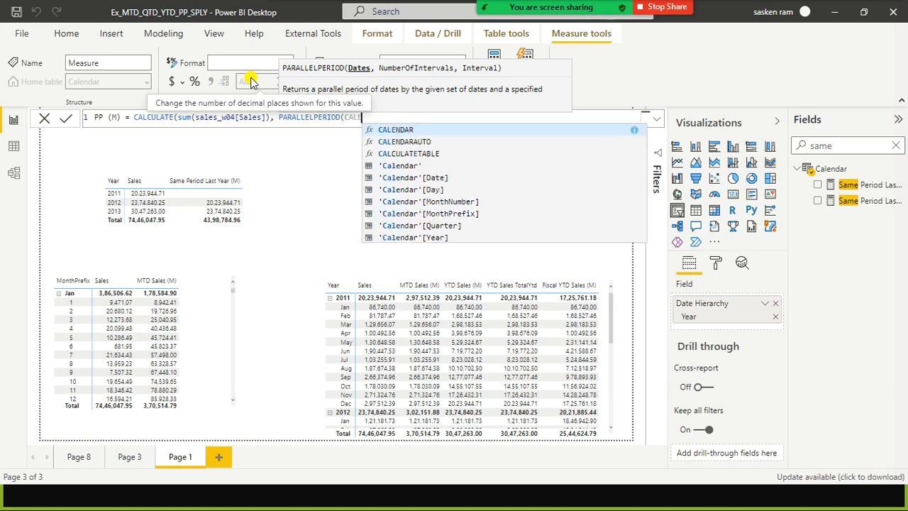
{"action": "key", "text": "Left"}
{"action": "key", "text": "Left"}
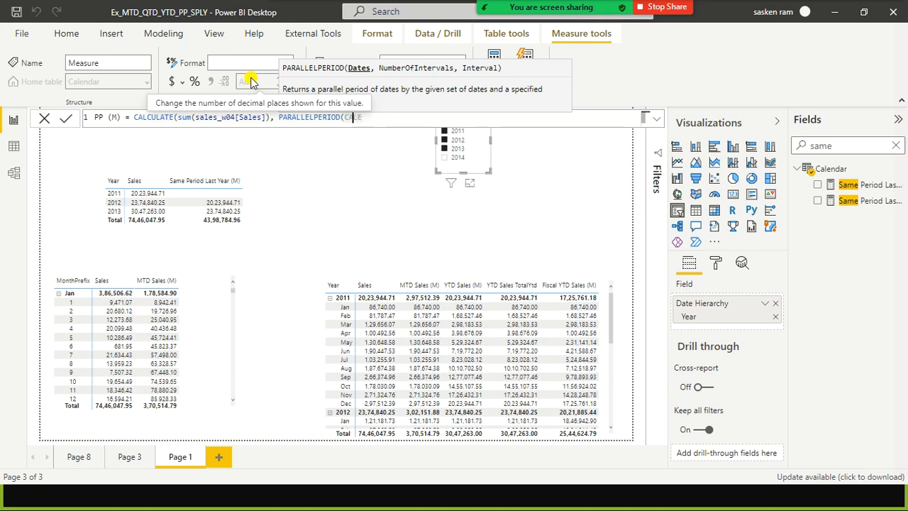
{"action": "key", "text": "Delete"}
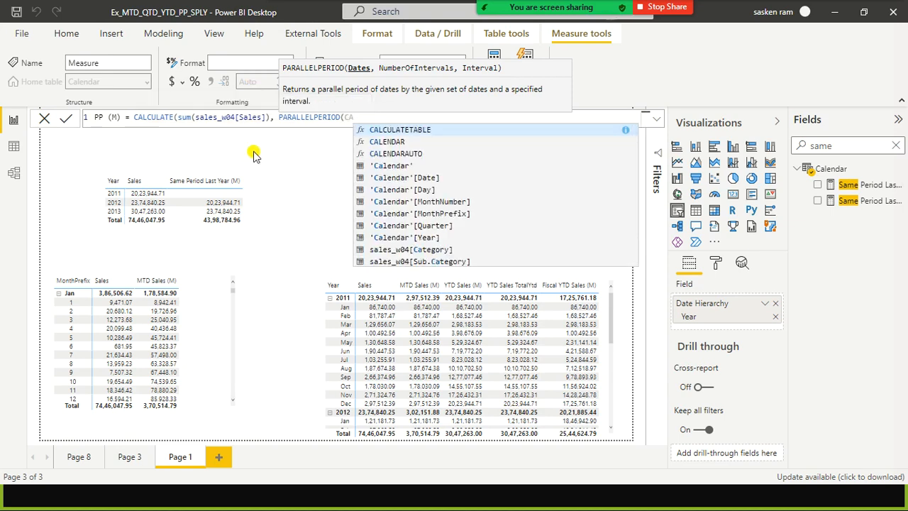
{"action": "left_click", "coordinate": [379, 177]}
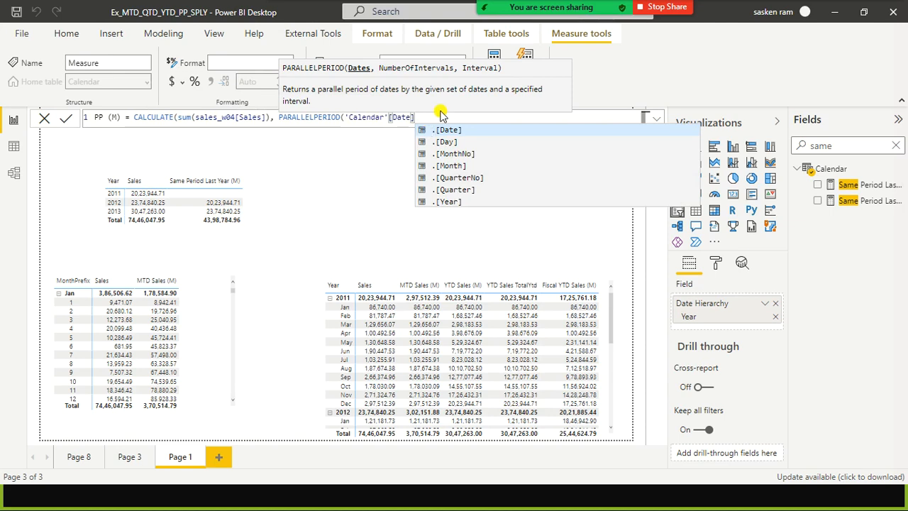
{"action": "type", "text": ", -1"}
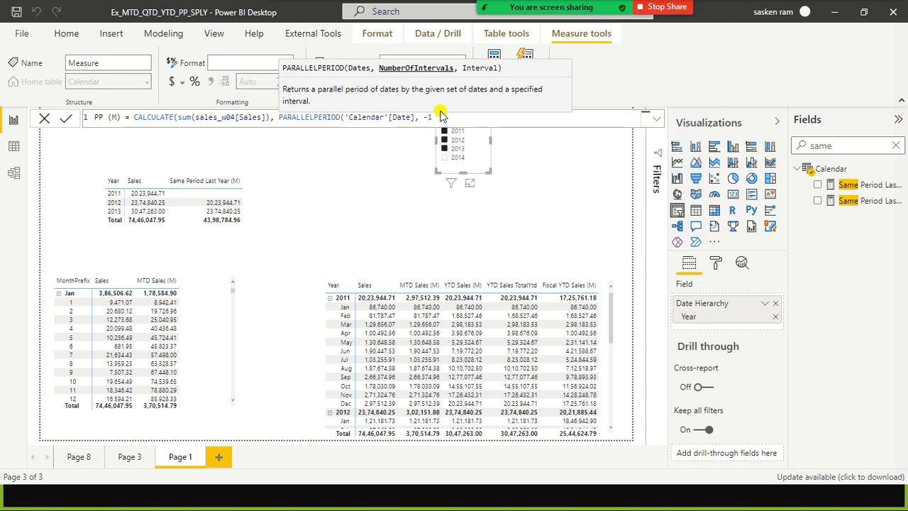
{"action": "type", "text": ", year"}
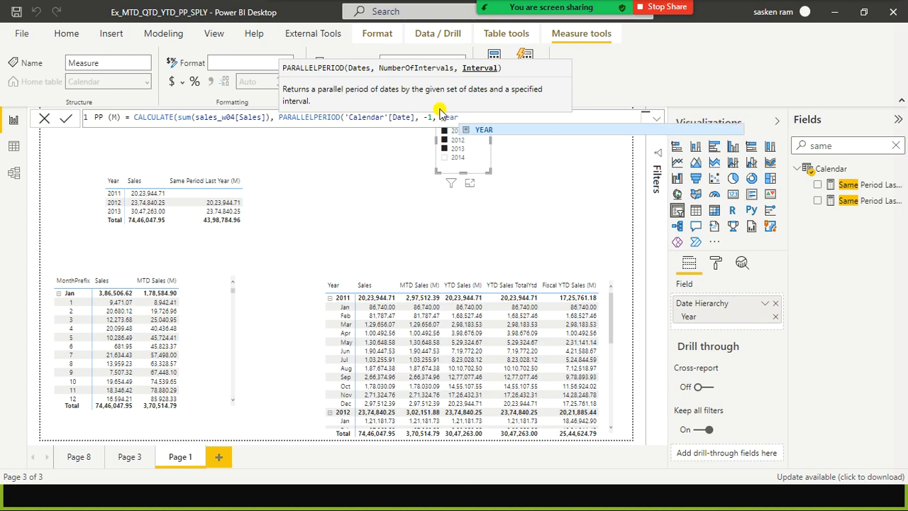
{"action": "type", "text": ")"}
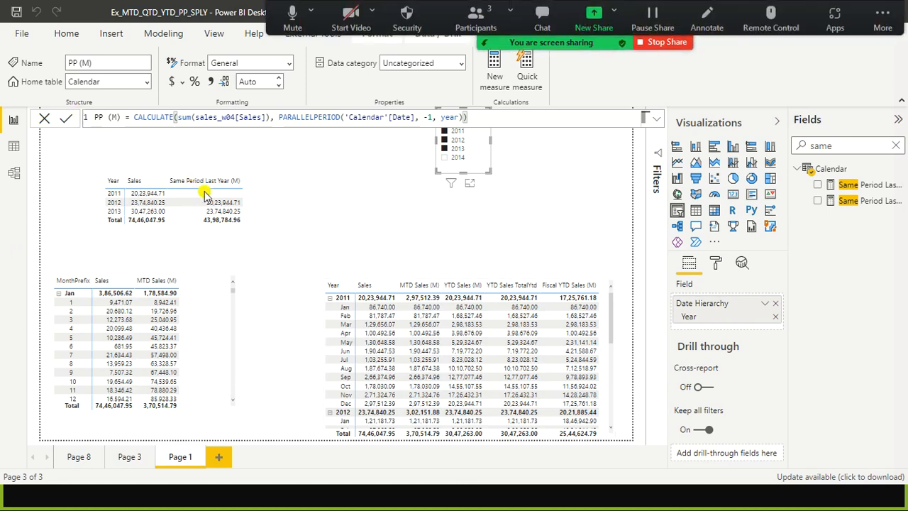
Step: Search the fields for "PP", add PP (M) as a value in the small Year matrix and widen the matrix
{"action": "left_click", "coordinate": [257, 199]}
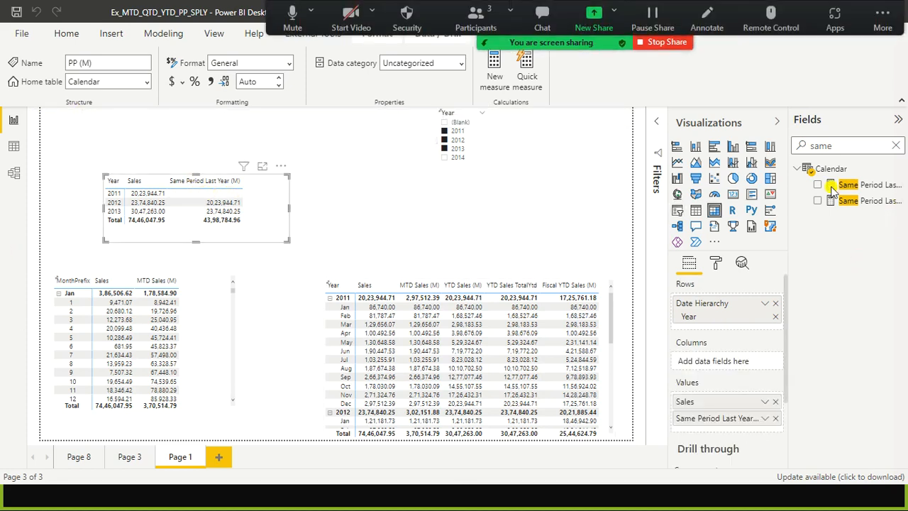
{"action": "left_click", "coordinate": [896, 146]}
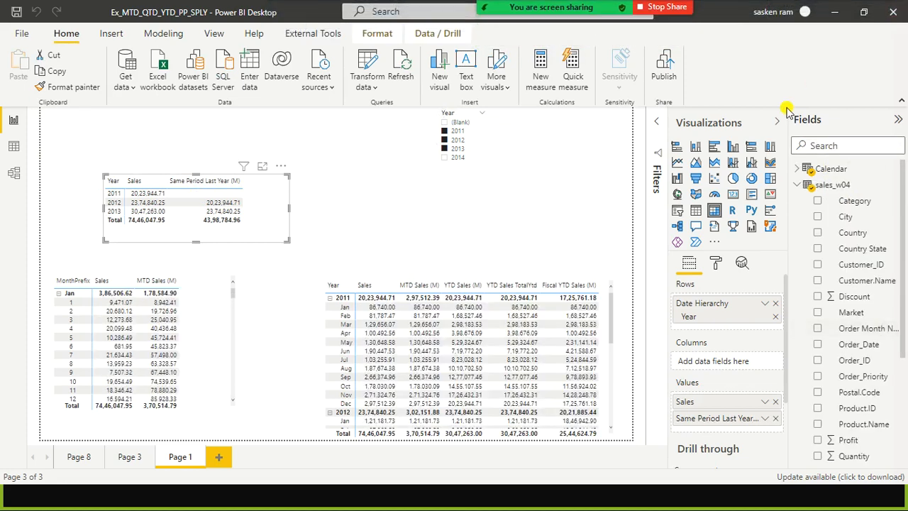
{"action": "left_click", "coordinate": [823, 143]}
{"action": "type", "text": "PARALL"}
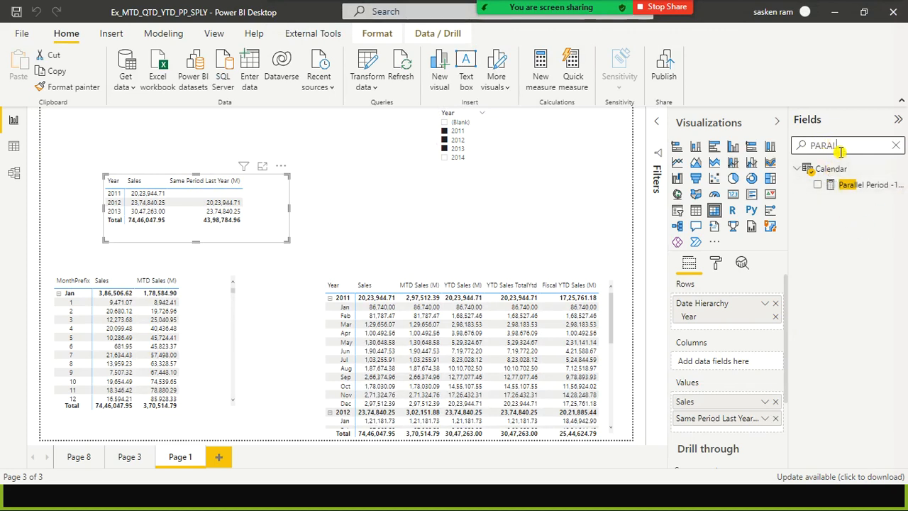
{"action": "key", "text": "BackSpace"}
{"action": "key", "text": "BackSpace"}
{"action": "type", "text": "PP"}
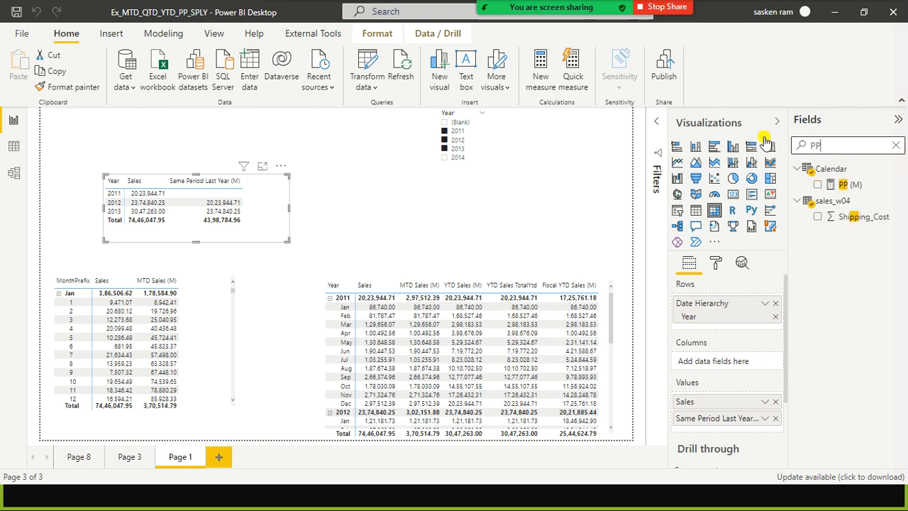
{"action": "left_click", "coordinate": [818, 184]}
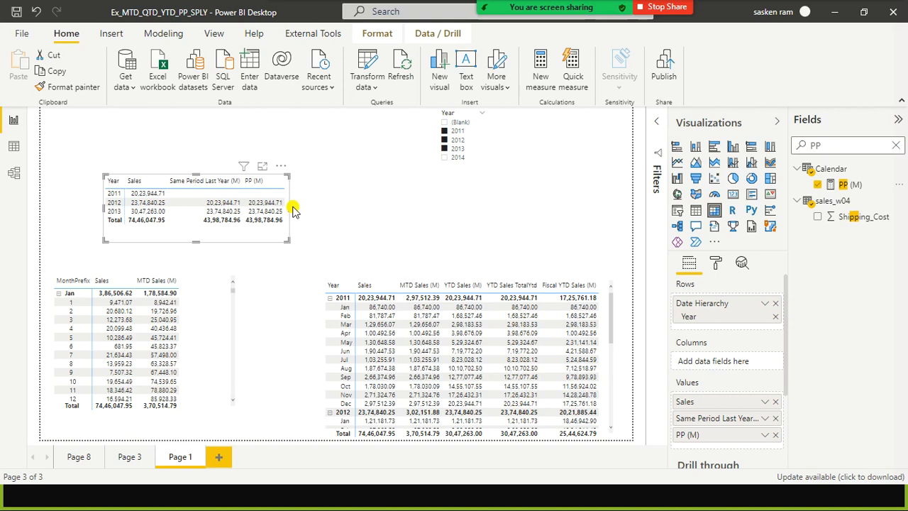
{"action": "left_click_drag", "start_coordinate": [288, 209], "coordinate": [337, 217]}
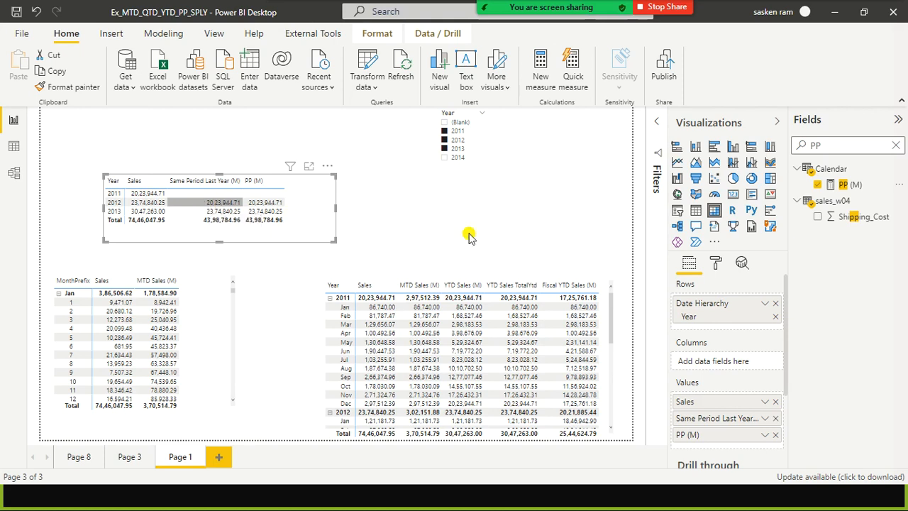
Step: Open the PP (M) measure and copy its entire formula
{"action": "left_click", "coordinate": [849, 184]}
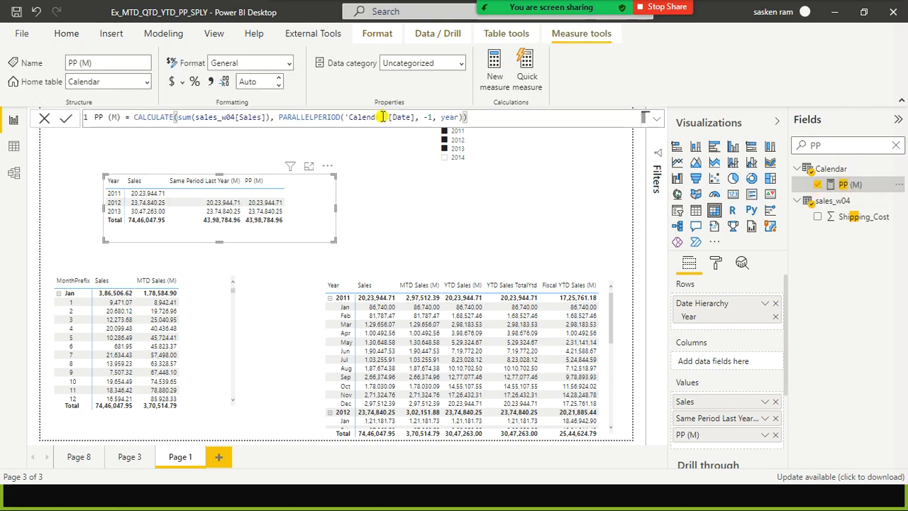
{"action": "left_click", "coordinate": [468, 117]}
{"action": "key", "text": "ctrl+a"}
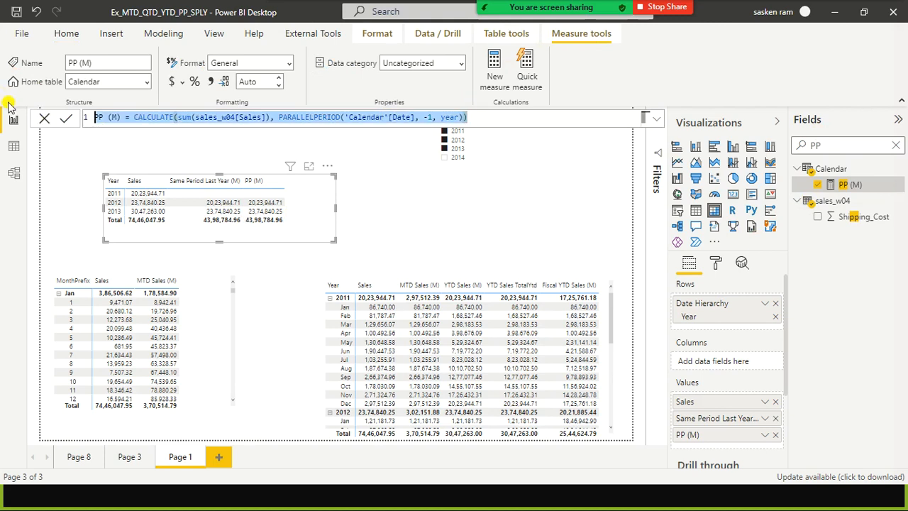
{"action": "key", "text": "ctrl+a"}
{"action": "key", "text": "ctrl+c"}
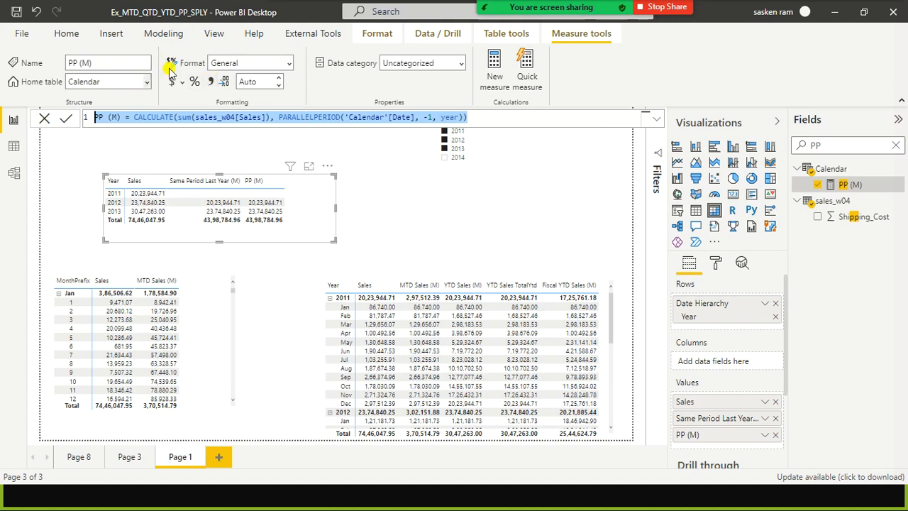
Step: Create a new measure and paste the copied PP (M) formula into it
{"action": "left_click", "coordinate": [170, 34]}
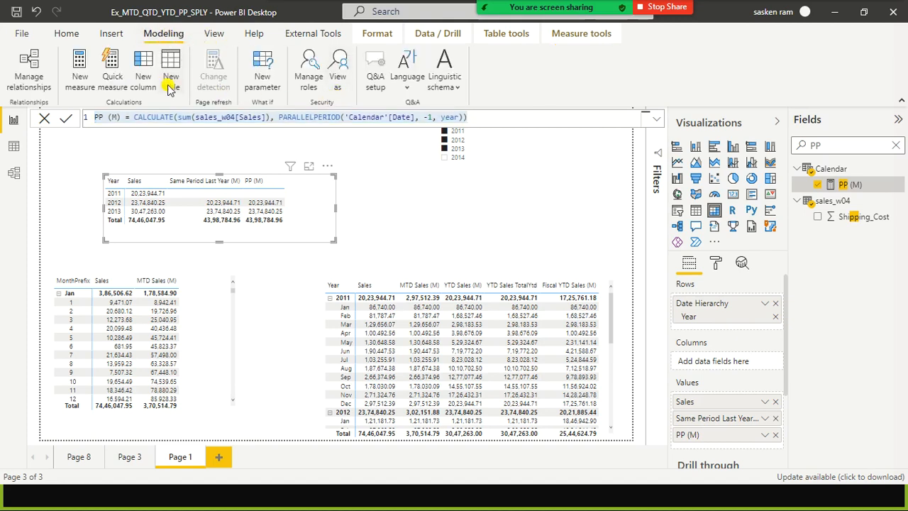
{"action": "left_click", "coordinate": [96, 88]}
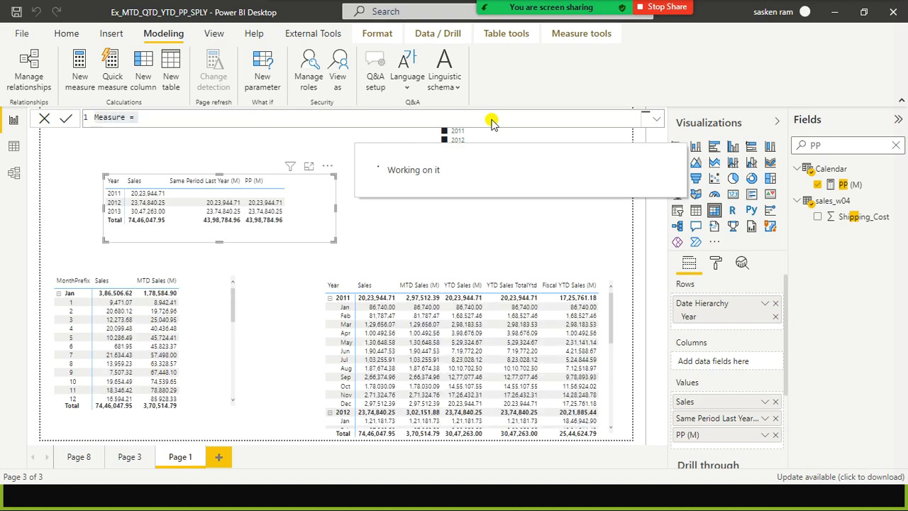
{"action": "left_click", "coordinate": [492, 119]}
{"action": "key", "text": "ctrl+v"}
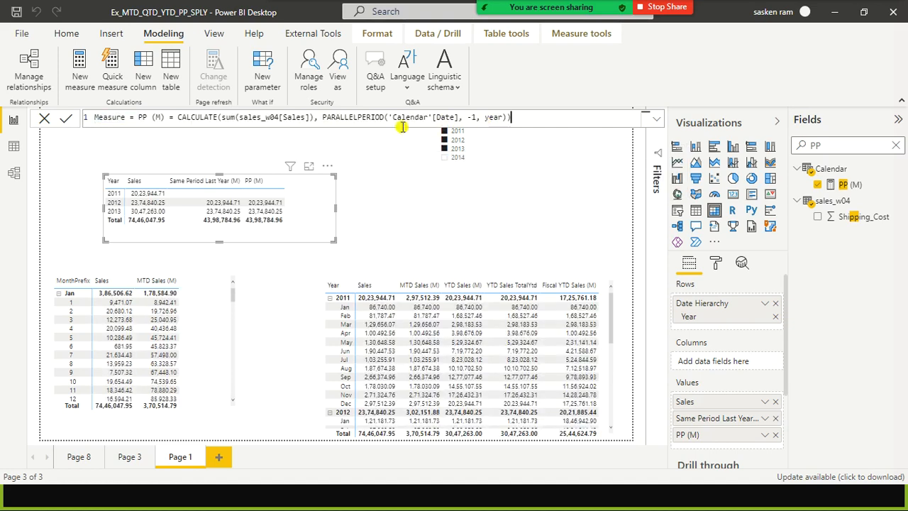
Step: Replace the default measure name with DATEADD (m)
{"action": "left_click_drag", "start_coordinate": [161, 118], "coordinate": [10, 115]}
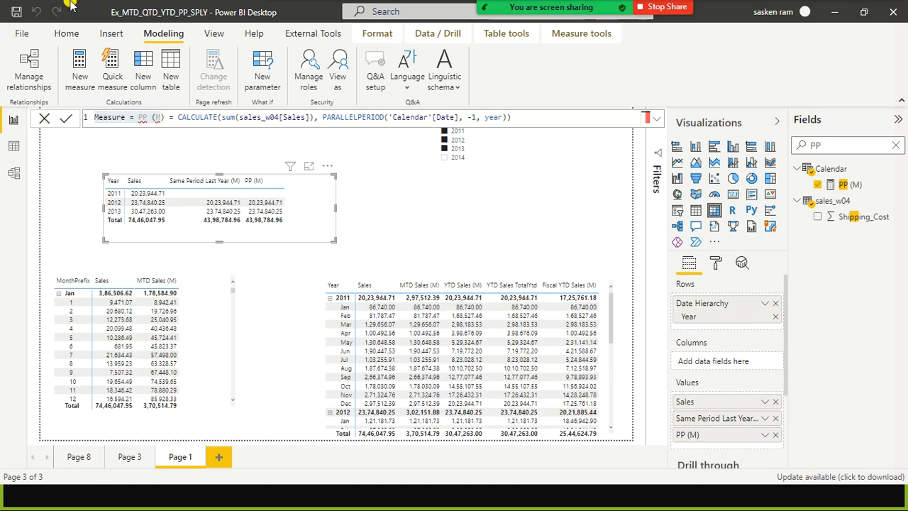
{"action": "double_click", "coordinate": [125, 119]}
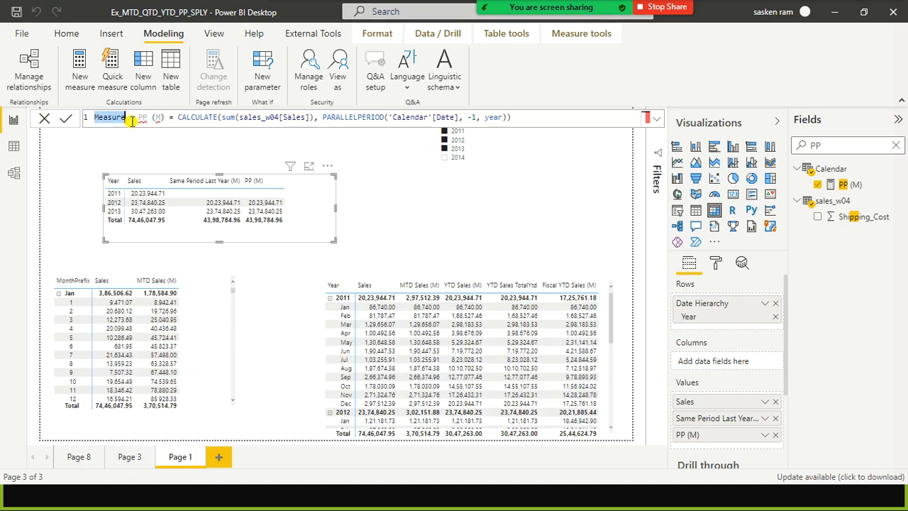
{"action": "key", "text": "BackSpace"}
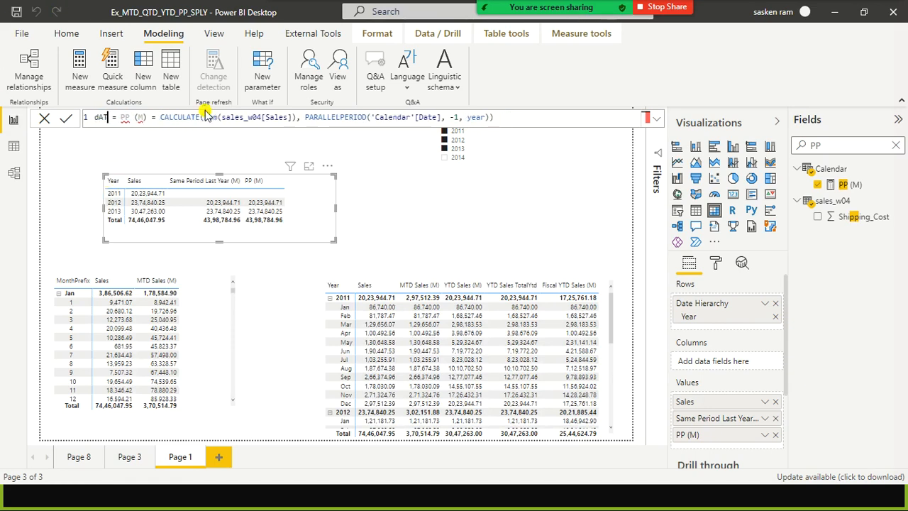
{"action": "type", "text": "c"}
{"action": "key", "text": "BackSpace"}
{"action": "type", "text": "DATA"}
{"action": "key", "text": "BackSpace"}
{"action": "type", "text": "EADD"}
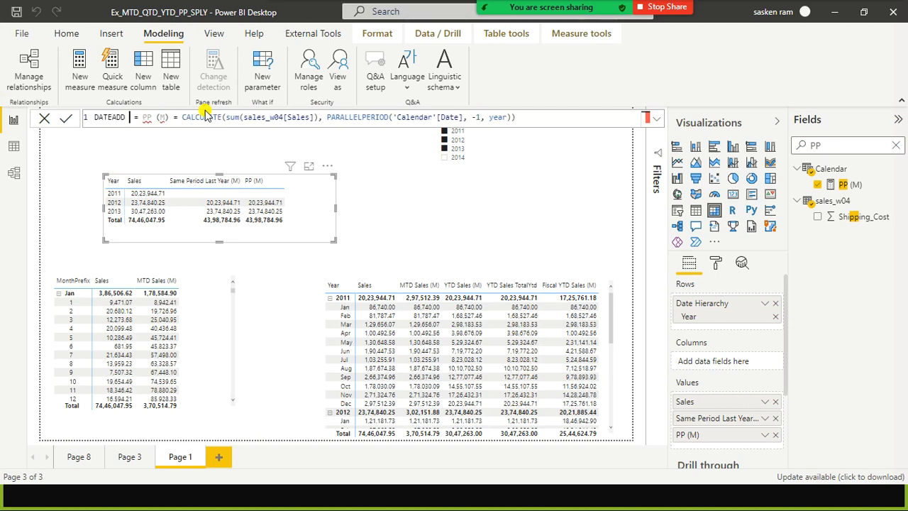
{"action": "type", "text": " (m)"}
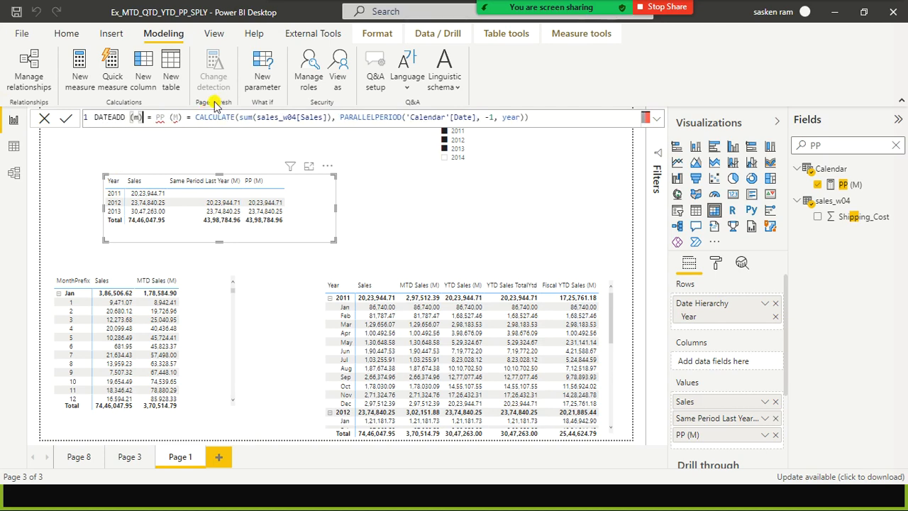
Step: Remove the leftover "PP (M) =" text from the pasted formula so CALCULATE directly follows the equals sign
{"action": "key", "text": "Delete"}
{"action": "key", "text": "Delete"}
{"action": "key", "text": "Delete"}
{"action": "key", "text": "Delete"}
{"action": "key", "text": "Delete"}
{"action": "key", "text": "Delete"}
{"action": "key", "text": "Delete"}
{"action": "key", "text": "Delete"}
Step: Replace PARALLELPERIOD with DATEADD in the CALCULATE filter, keeping the arguments 'Calendar'[Date], -1, year, and commit the measure
{"action": "key", "text": "ctrl+Right"}
{"action": "key", "text": "ctrl+Right"}
{"action": "key", "text": "ctrl+Right"}
{"action": "key", "text": "ctrl+Right"}
{"action": "key", "text": "ctrl+Right"}
{"action": "key", "text": "ctrl+Right"}
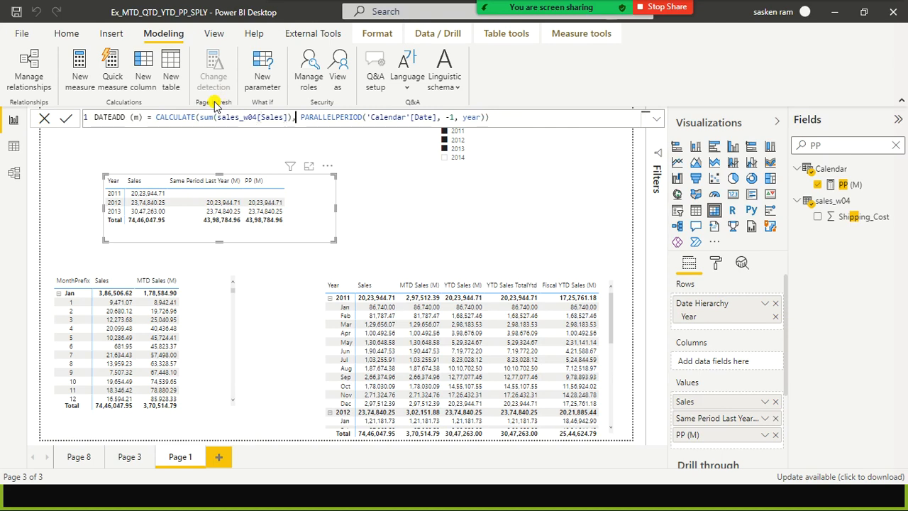
{"action": "key", "text": "ctrl+shift+Left"}
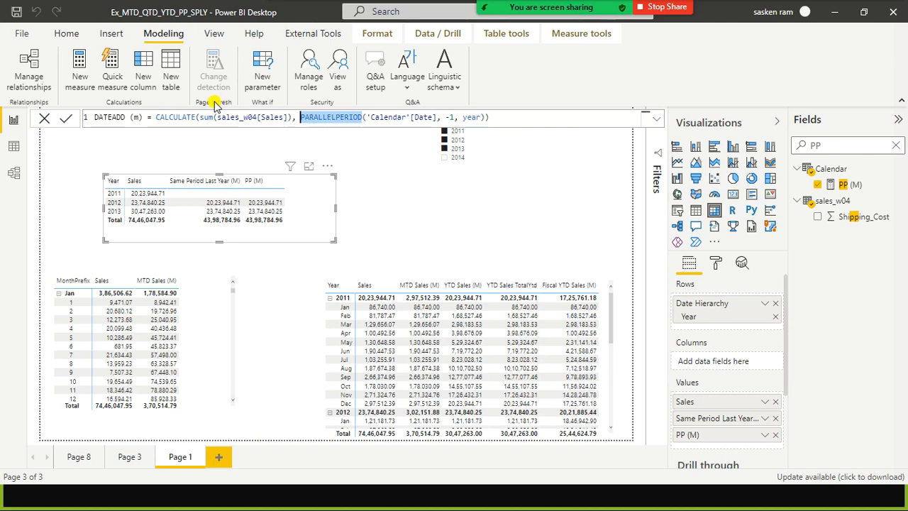
{"action": "type", "text": "D"}
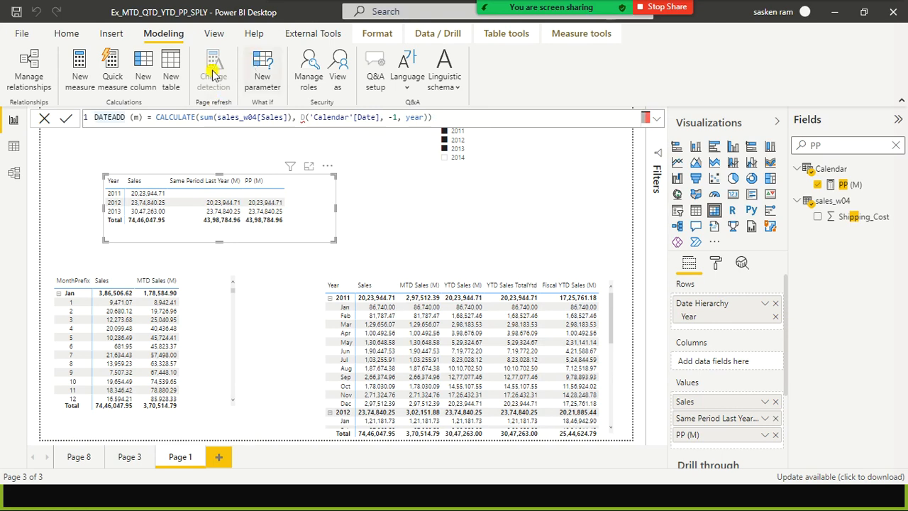
{"action": "left_click", "coordinate": [301, 119]}
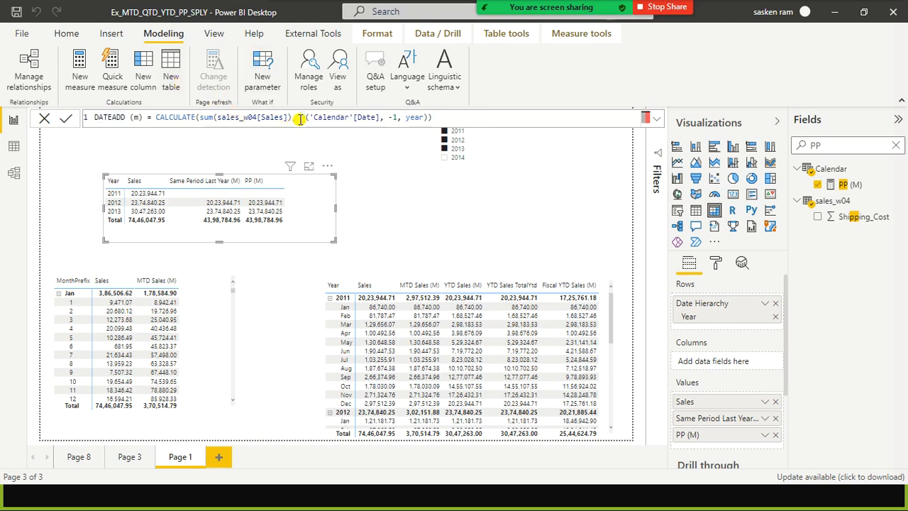
{"action": "type", "text": "ates"}
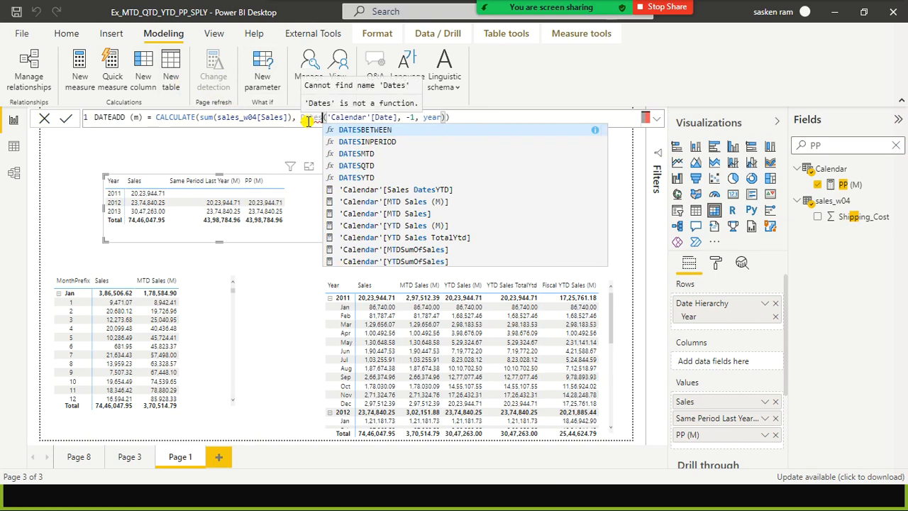
{"action": "key", "text": "BackSpace"}
{"action": "key", "text": "BackSpace"}
{"action": "key", "text": "BackSpace"}
{"action": "key", "text": "BackSpace"}
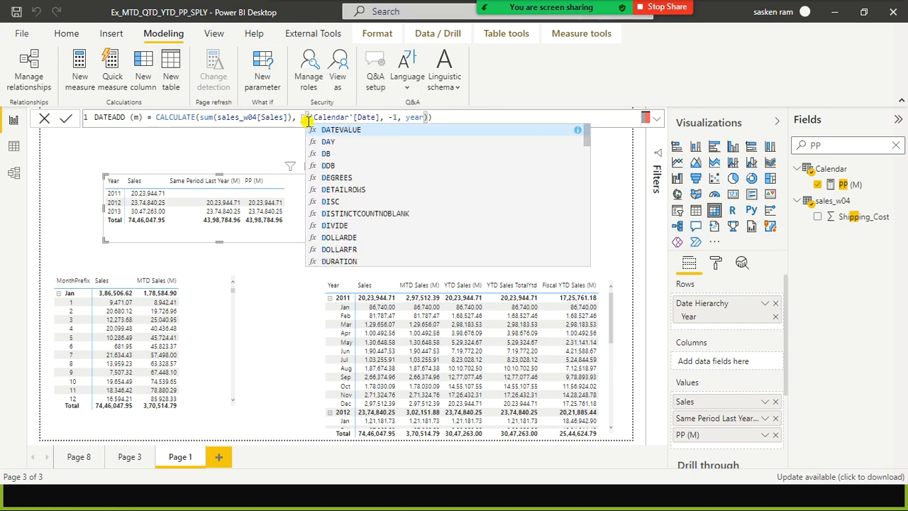
{"action": "type", "text": "at"}
{"action": "key", "text": "BackSpace"}
{"action": "key", "text": "BackSpace"}
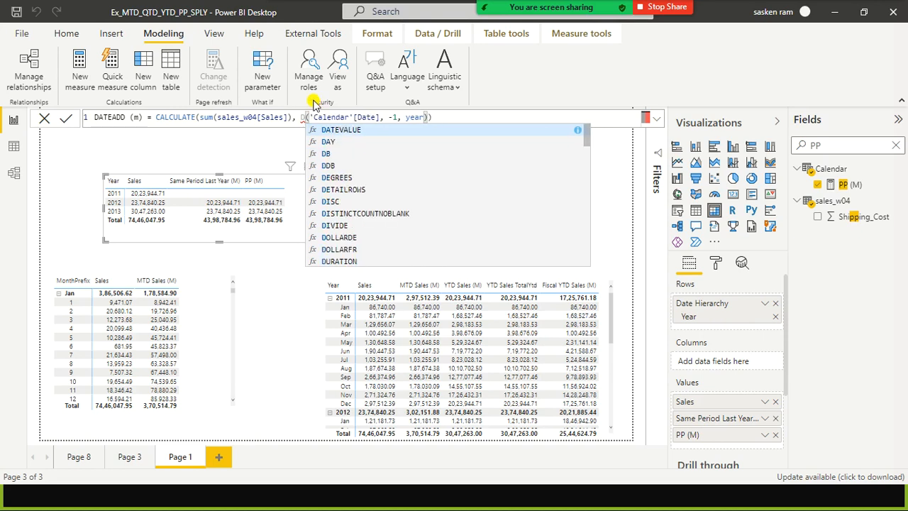
{"action": "type", "text": "at"}
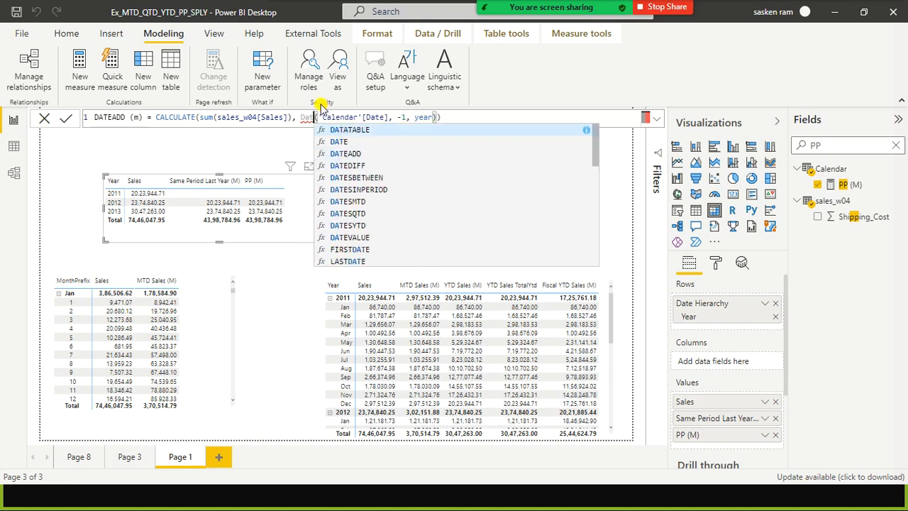
{"action": "key", "text": "Down"}
{"action": "key", "text": "Down"}
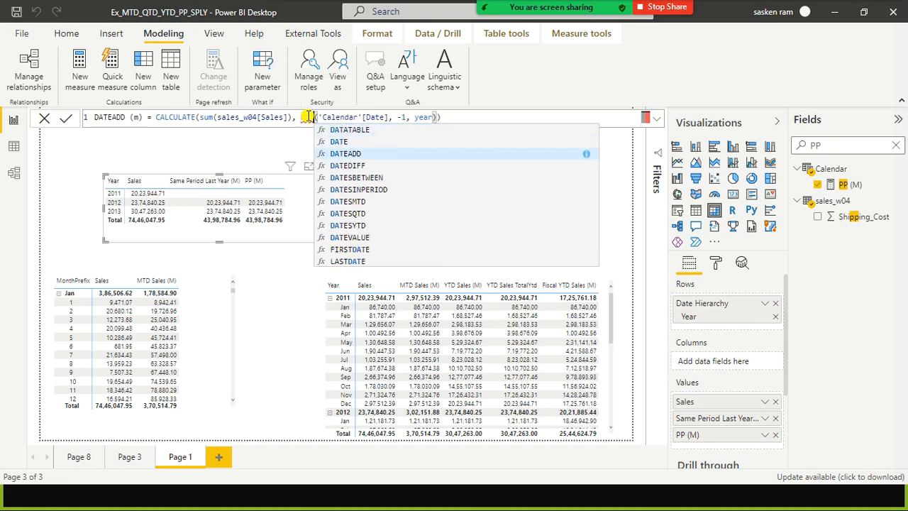
{"action": "key", "text": "Tab"}
{"action": "key", "text": "End"}
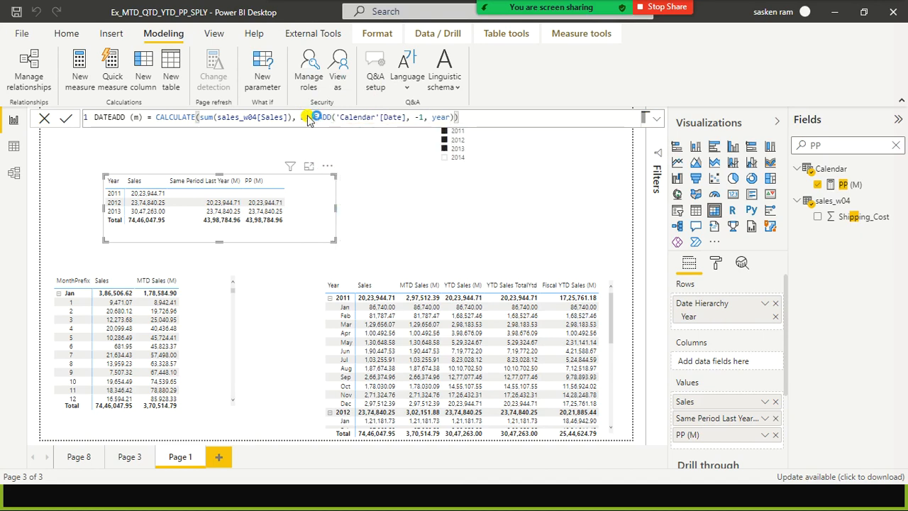
{"action": "key", "text": "Return"}
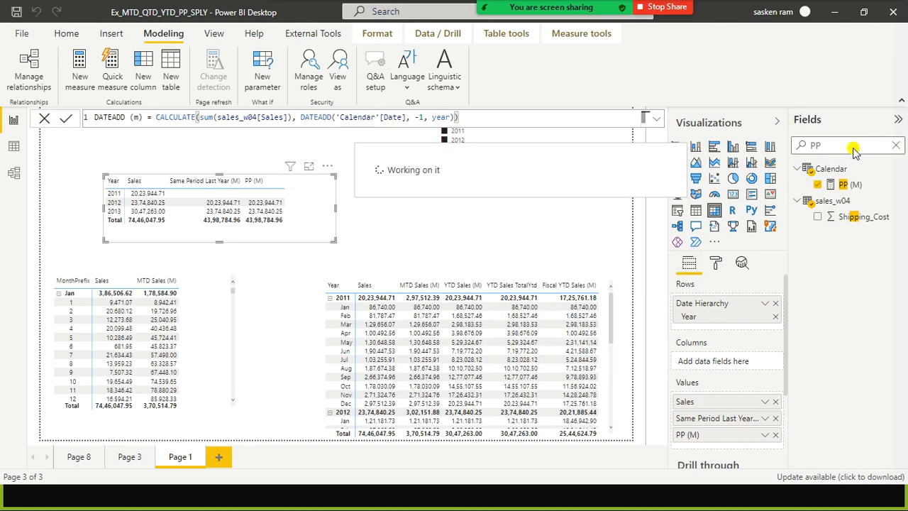
Step: Search the fields for "DATE", add DATEADD (m) as a value in the small Year matrix and widen the matrix
{"action": "left_click", "coordinate": [895, 145]}
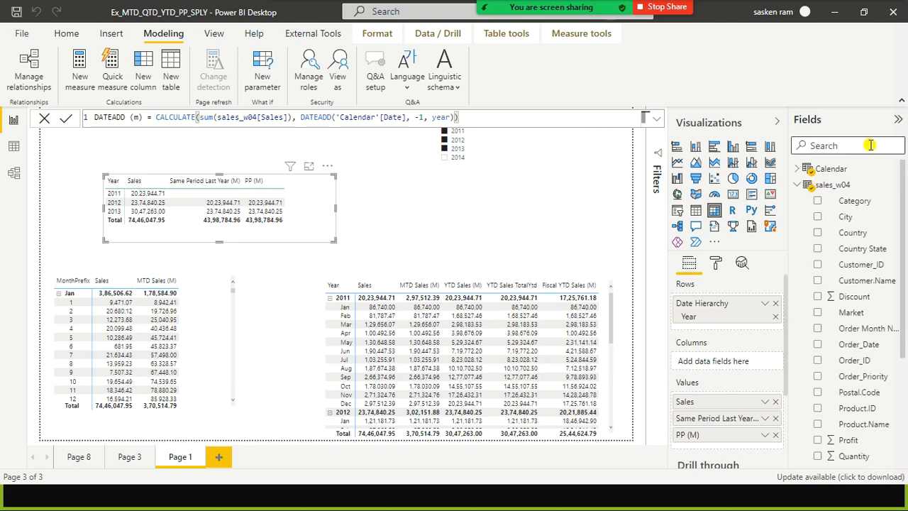
{"action": "type", "text": "DATE"}
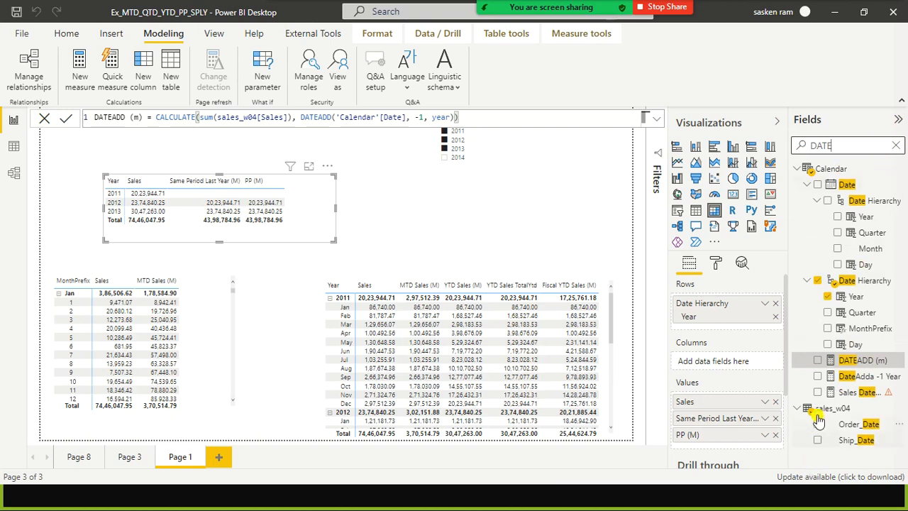
{"action": "left_click", "coordinate": [819, 361]}
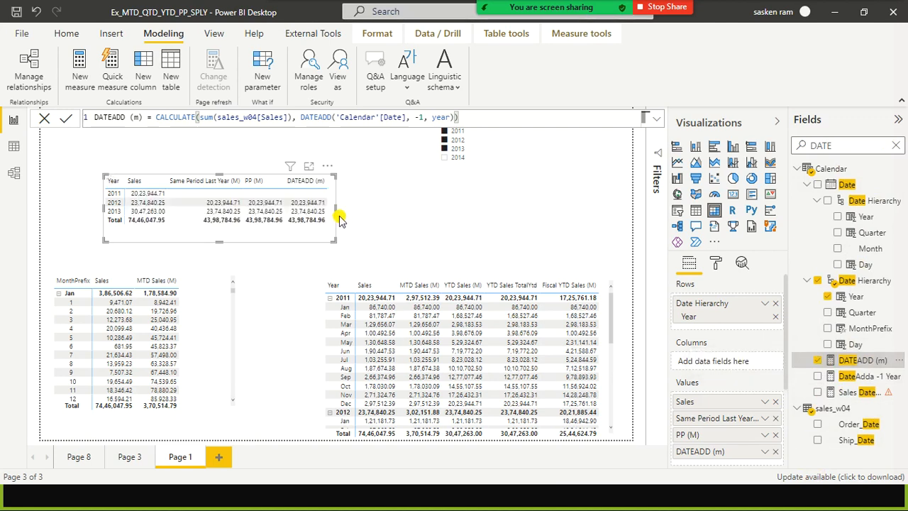
{"action": "left_click_drag", "start_coordinate": [336, 210], "coordinate": [359, 211]}
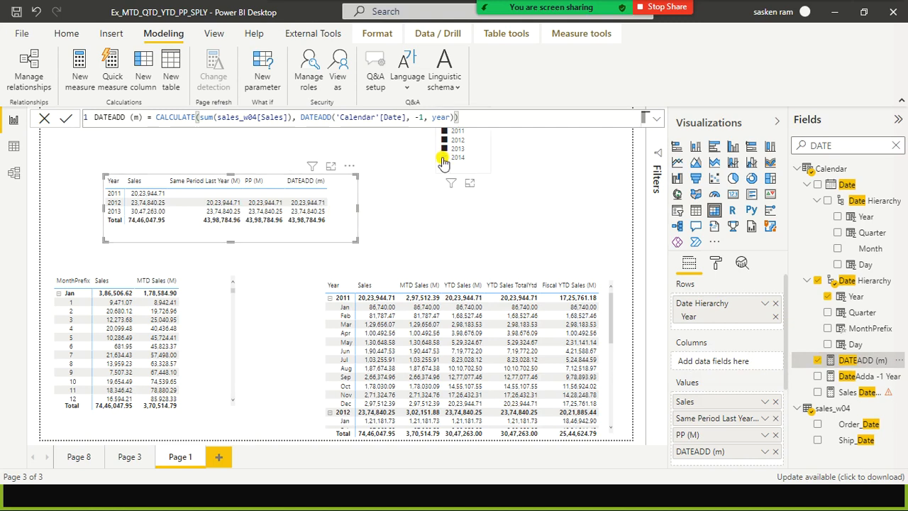
Step: Compare the 2014 values of the same-period-last-year, PP (M) and DATEADD (m) measures in the small Year matrix
{"action": "left_click", "coordinate": [409, 193]}
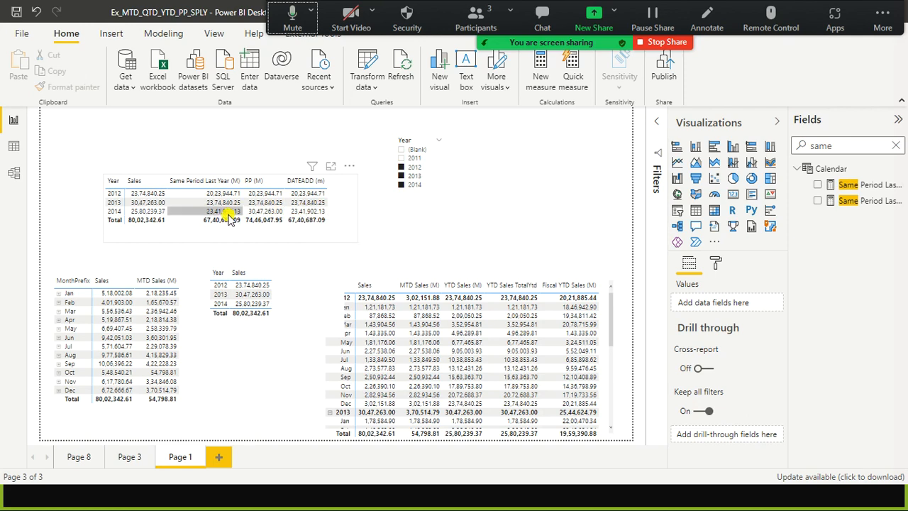
{"action": "mouse_move", "coordinate": [310, 217]}
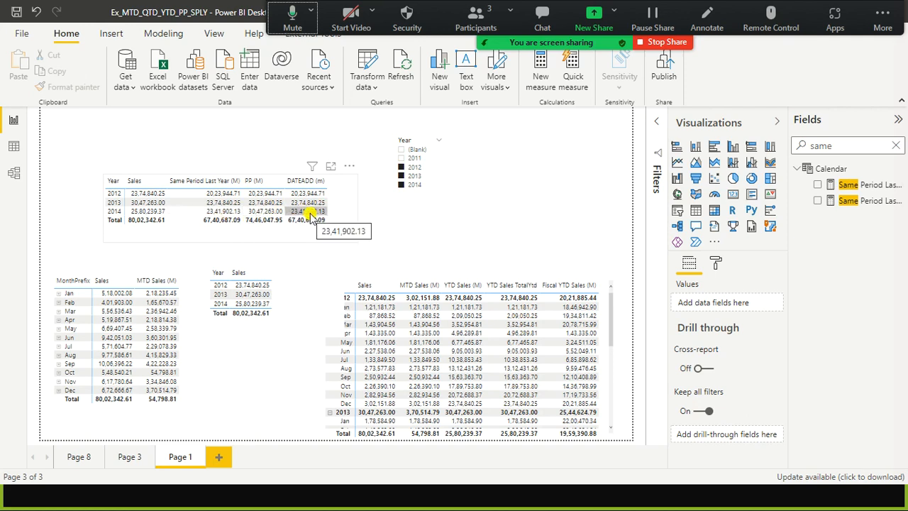